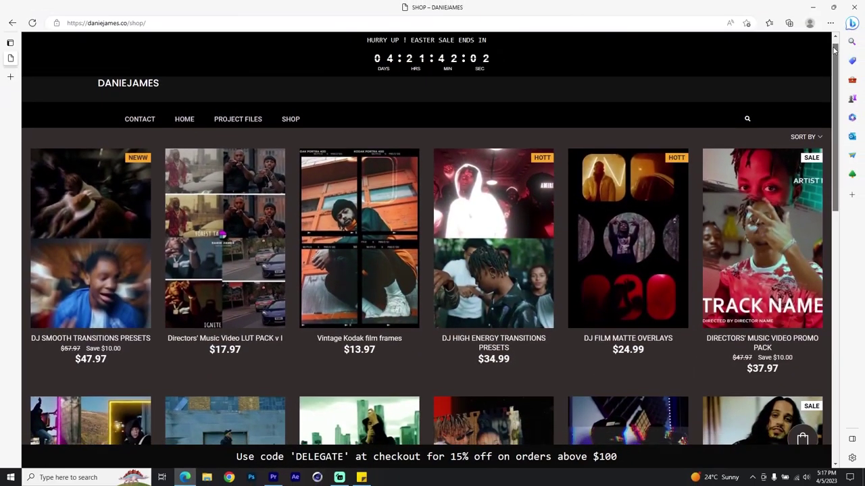
Browse the preset, LUT and overlay product listings on the shop page
{"action": "scroll", "coordinate": [828, 68], "scroll_direction": "down", "scroll_amount": 2}
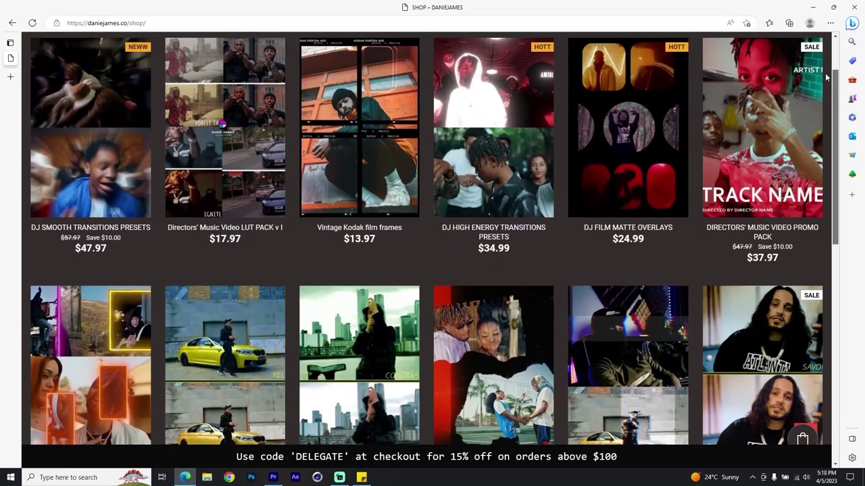
{"action": "scroll", "coordinate": [825, 73], "scroll_direction": "down", "scroll_amount": 2}
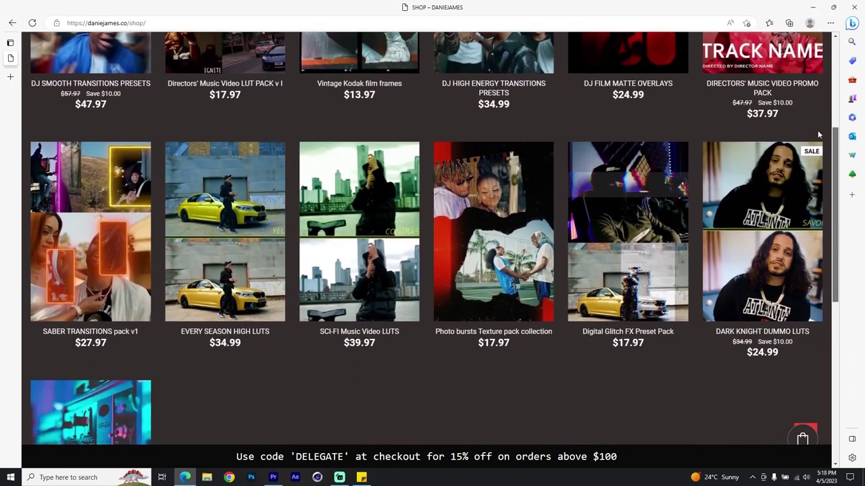
{"action": "scroll", "coordinate": [817, 129], "scroll_direction": "down", "scroll_amount": 2}
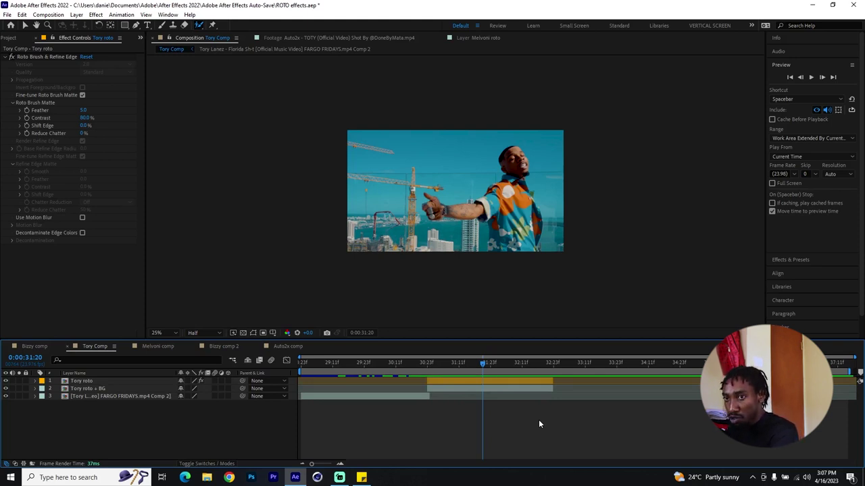
Solo the Tory roto layer to inspect the cutout, and scrub through the clip with and without its background
{"action": "left_click", "coordinate": [454, 363]}
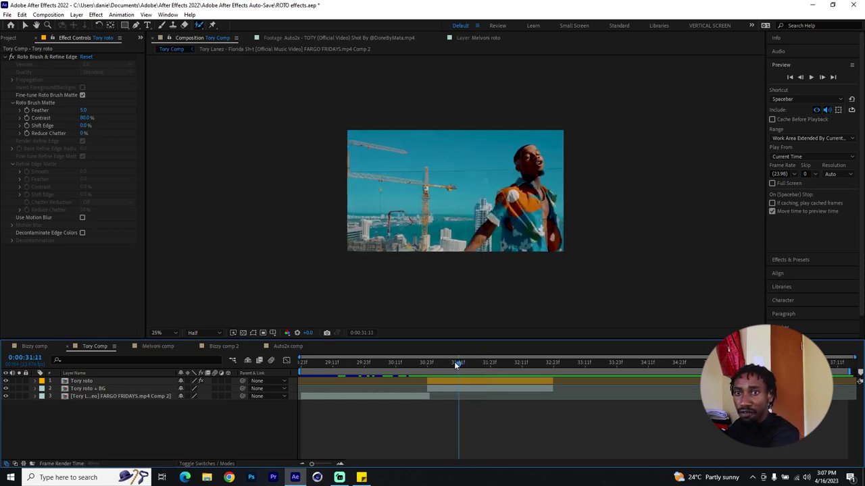
{"action": "left_click", "coordinate": [19, 381]}
{"action": "left_click", "coordinate": [101, 381]}
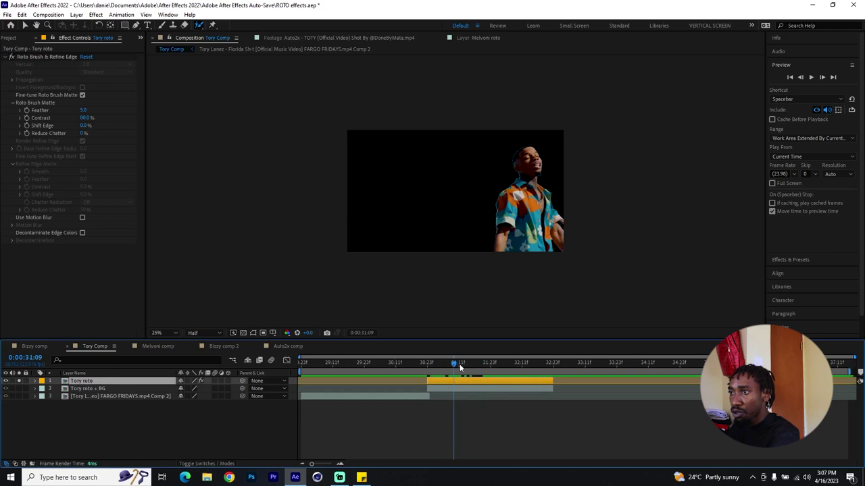
{"action": "left_click_drag", "start_coordinate": [453, 363], "coordinate": [505, 370]}
{"action": "left_click", "coordinate": [469, 388]}
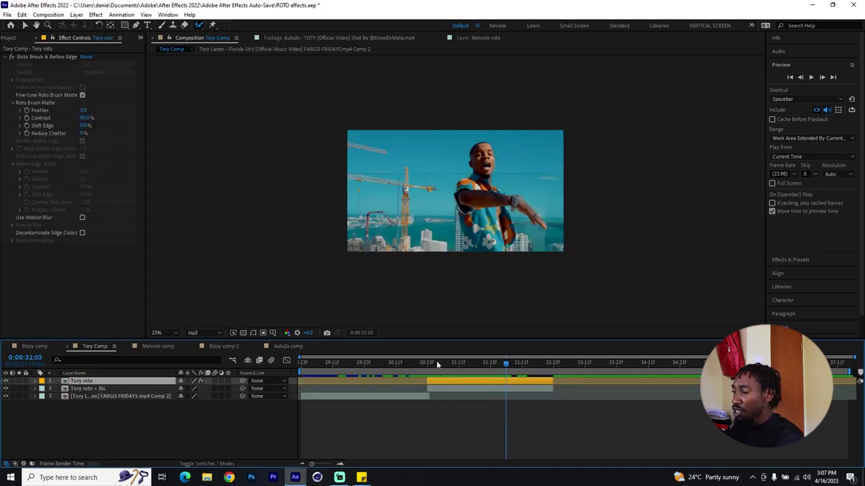
{"action": "mouse_move", "coordinate": [437, 365]}
{"action": "left_mouse_down"}
{"action": "mouse_move", "coordinate": [425, 365]}
{"action": "mouse_move", "coordinate": [442, 366]}
{"action": "left_mouse_up"}
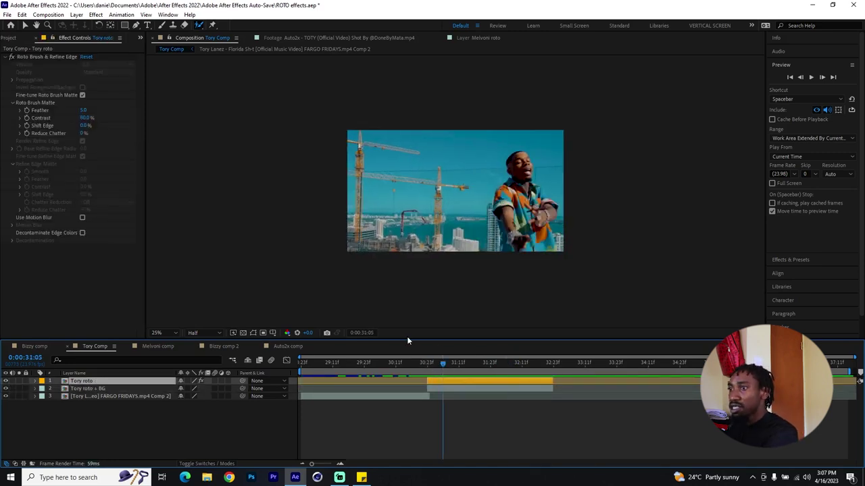
Duplicate the Tory roto layer and place the playhead at 0:00:31:00
{"action": "left_click", "coordinate": [435, 362]}
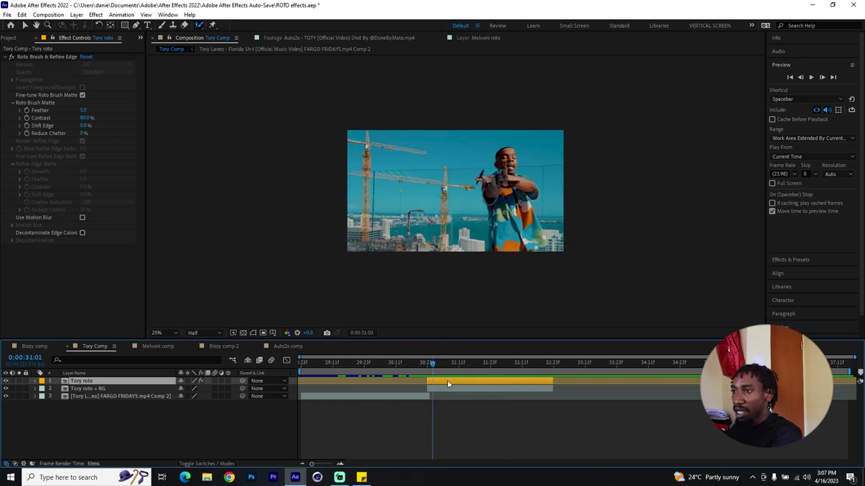
{"action": "key", "text": "ctrl+d"}
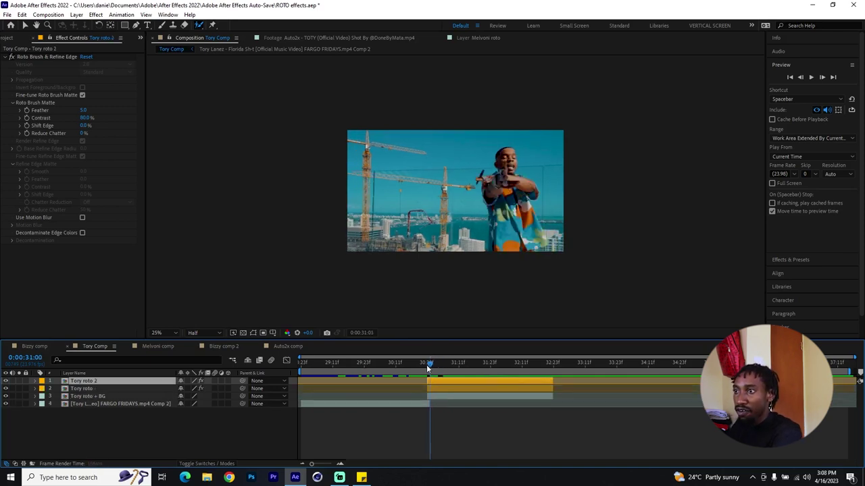
{"action": "left_click", "coordinate": [429, 365]}
Apply the Transform effect to the original Tory roto layer, using its own shutter angle of 120 instead of the composition's
{"action": "left_click", "coordinate": [438, 390]}
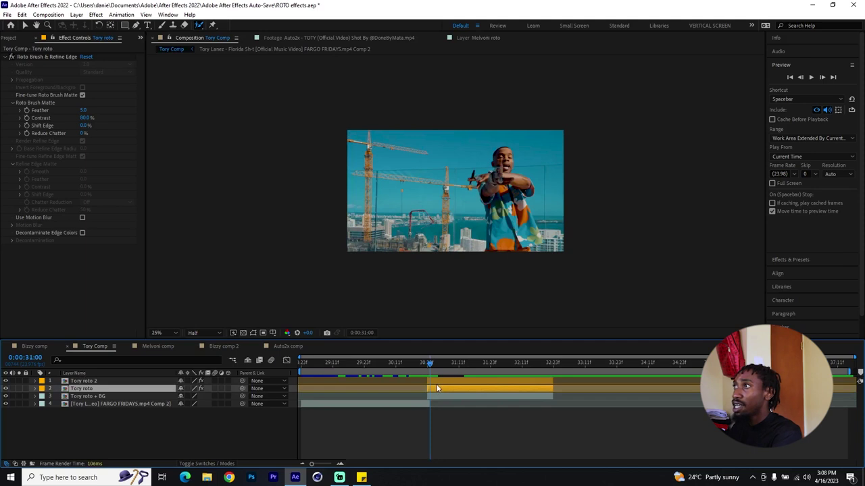
{"action": "left_click", "coordinate": [791, 78]}
{"action": "left_click", "coordinate": [793, 88]}
{"action": "type", "text": "transf"}
{"action": "left_click_drag", "start_coordinate": [810, 106], "coordinate": [69, 260]}
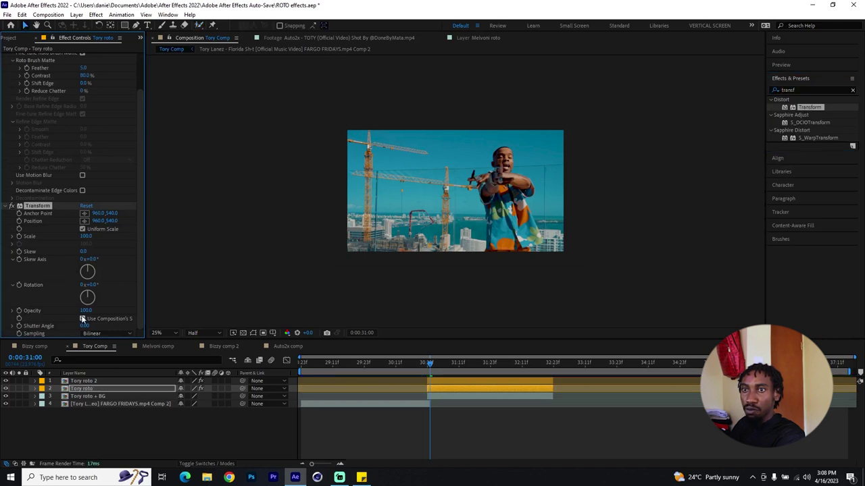
{"action": "left_click", "coordinate": [85, 326]}
{"action": "type", "text": "100"}
{"action": "key", "text": "Return"}
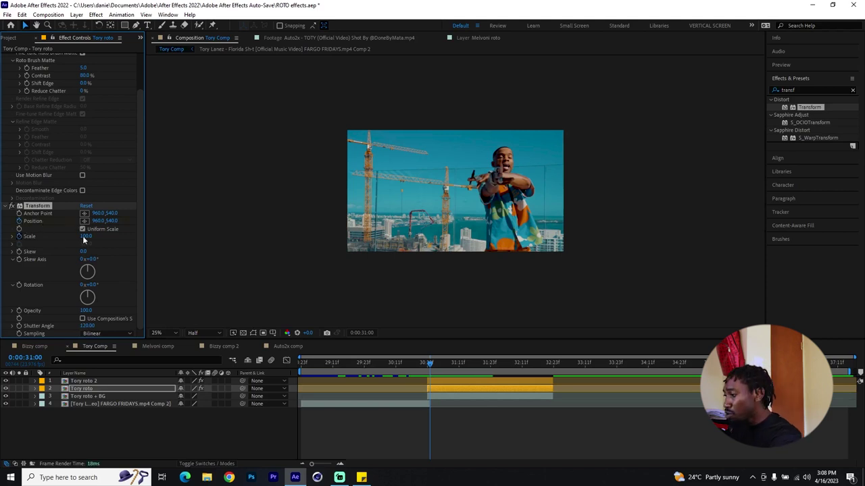
Keyframe the Transform effect's Position and Scale on Tory roto and shift both keyframes to the clip's start
{"action": "key", "text": "u"}
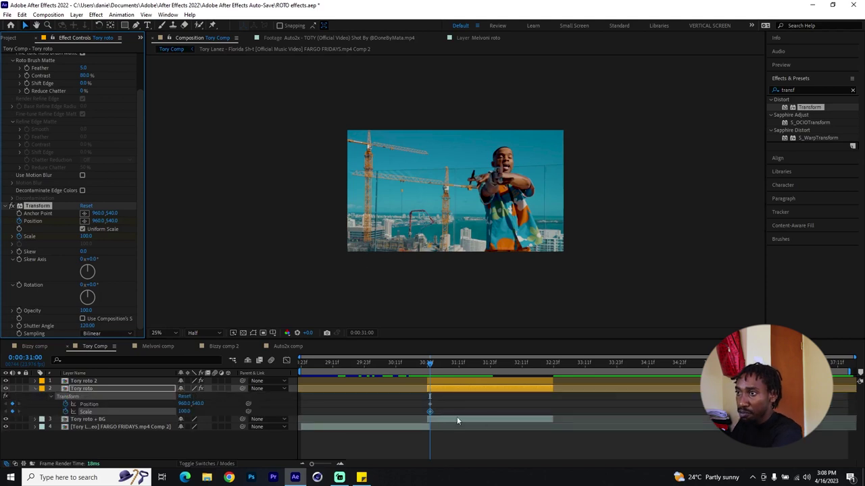
{"action": "left_click_drag", "start_coordinate": [431, 406], "coordinate": [429, 406]}
{"action": "key", "text": "Page_Up"}
At 0:00:31:11, set Tory roto's Transform Position to 513, 540 and Scale to 108
{"action": "left_click_drag", "start_coordinate": [438, 366], "coordinate": [458, 363]}
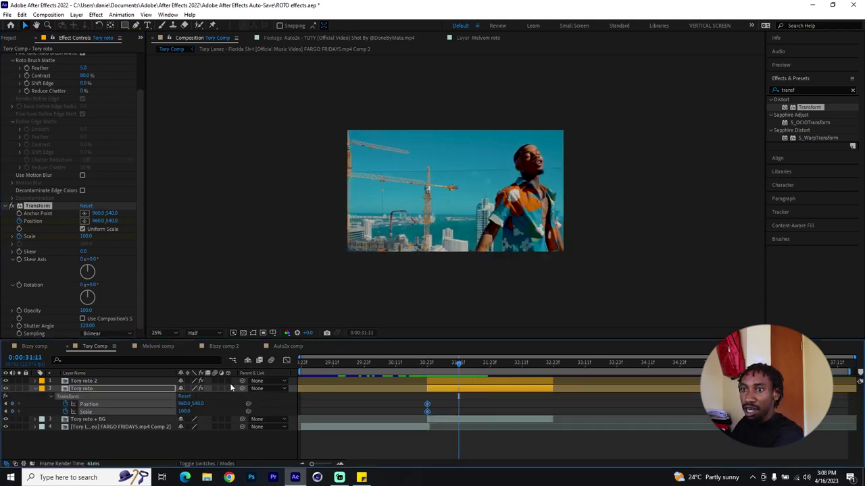
{"action": "left_click_drag", "start_coordinate": [183, 404], "coordinate": [39, 401]}
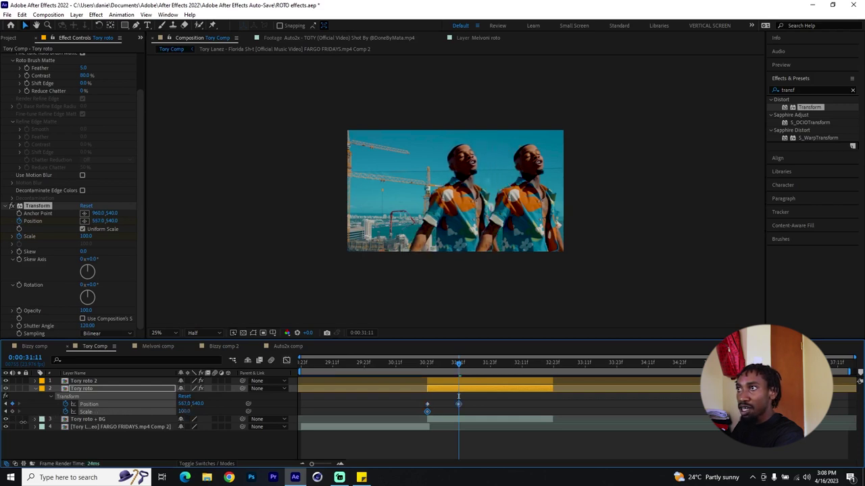
{"action": "left_click_drag", "start_coordinate": [183, 412], "coordinate": [169, 405]}
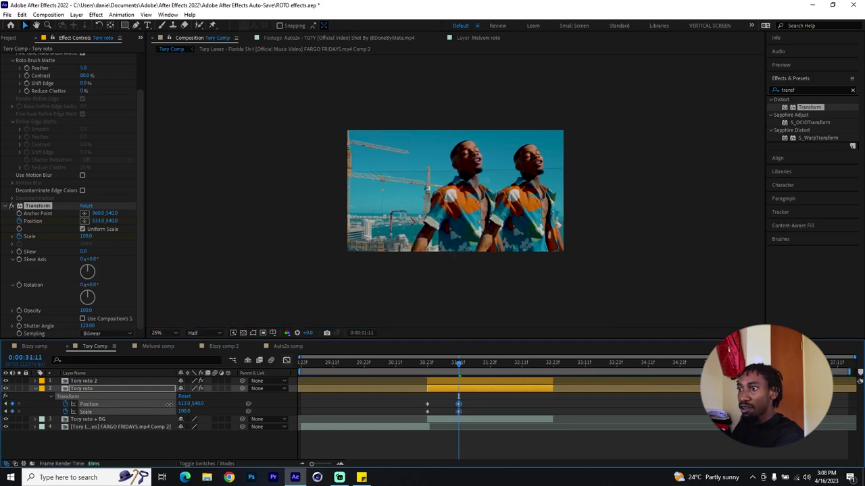
Apply the Transform effect to the Tory roto 2 layer, using its own shutter angle of 120 instead of the composition's
{"action": "left_click", "coordinate": [485, 383]}
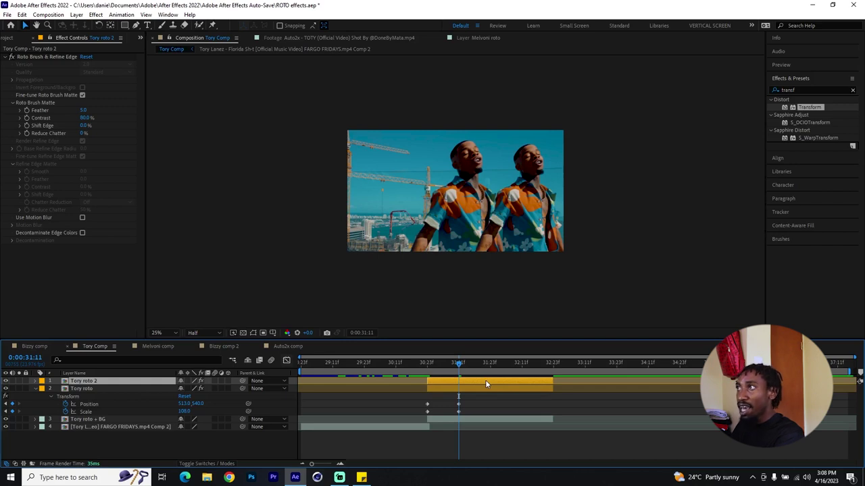
{"action": "left_click_drag", "start_coordinate": [808, 113], "coordinate": [66, 257]}
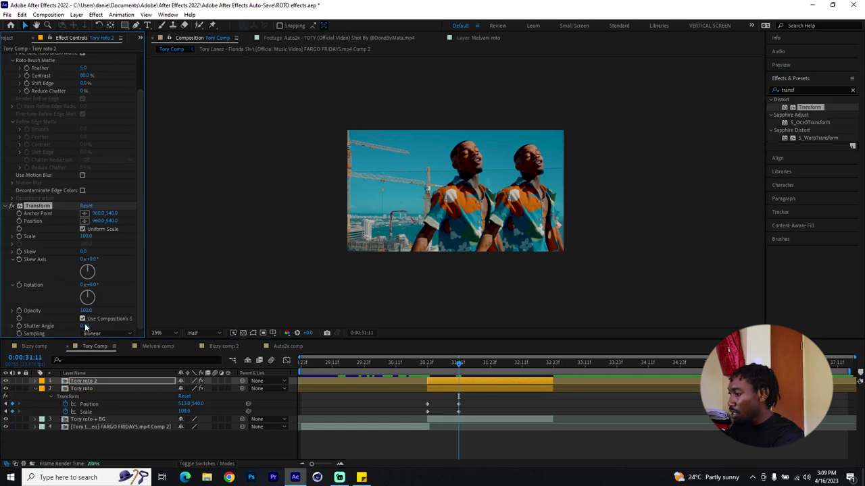
{"action": "left_click", "coordinate": [85, 327]}
{"action": "type", "text": "120"}
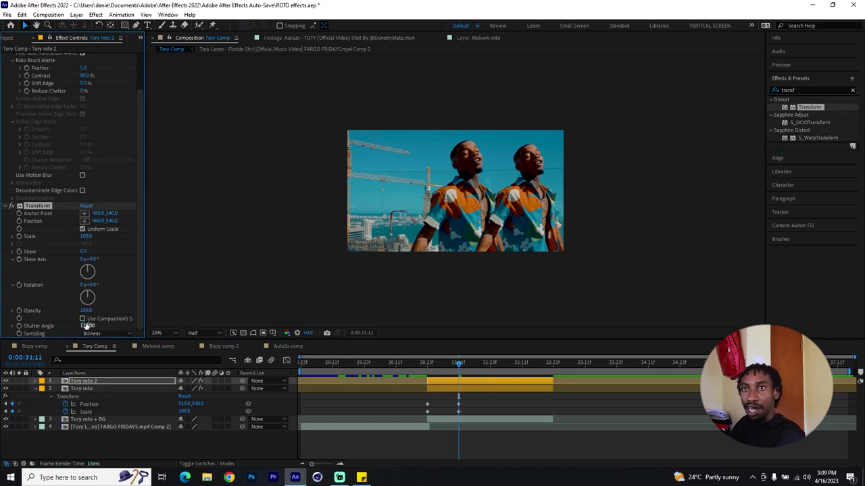
{"action": "key", "text": "Return"}
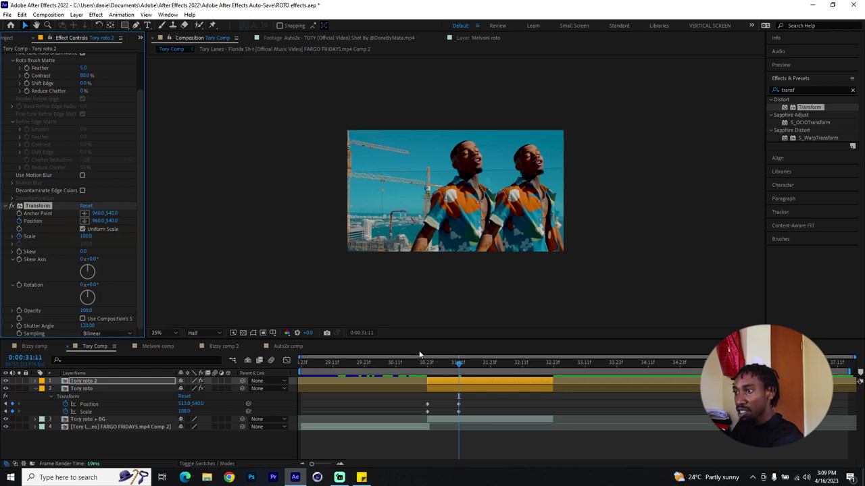
Keyframe Tory roto 2's Position and Scale at 0:00:31:11, then set them to 121, 540 and 116 at 0:00:31:22
{"action": "key", "text": "ctrl+v"}
{"action": "left_click", "coordinate": [459, 410]}
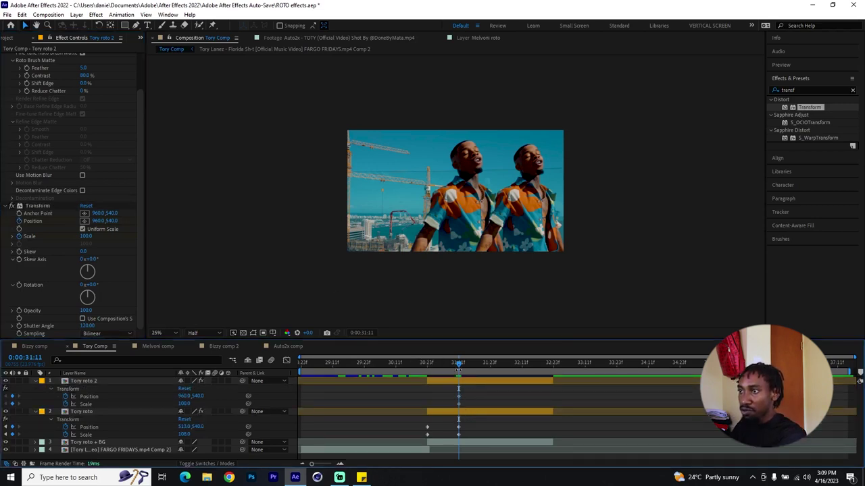
{"action": "left_click_drag", "start_coordinate": [459, 364], "coordinate": [489, 365]}
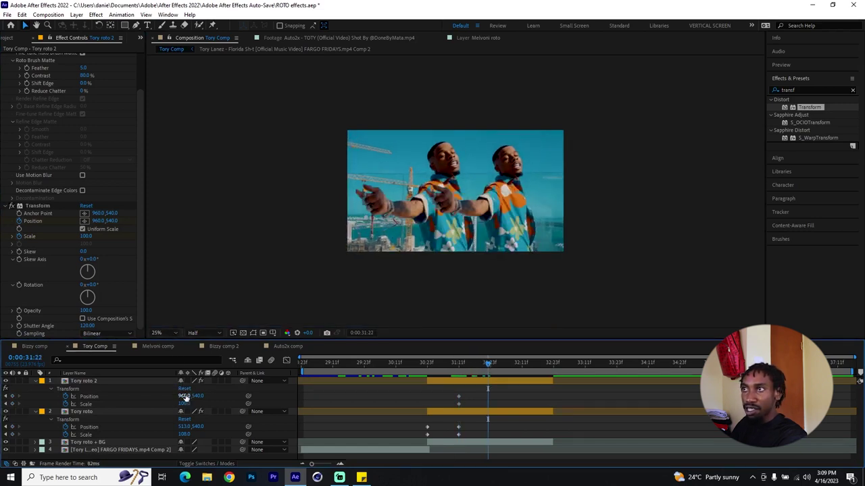
{"action": "left_click_drag", "start_coordinate": [184, 406], "coordinate": [192, 404]}
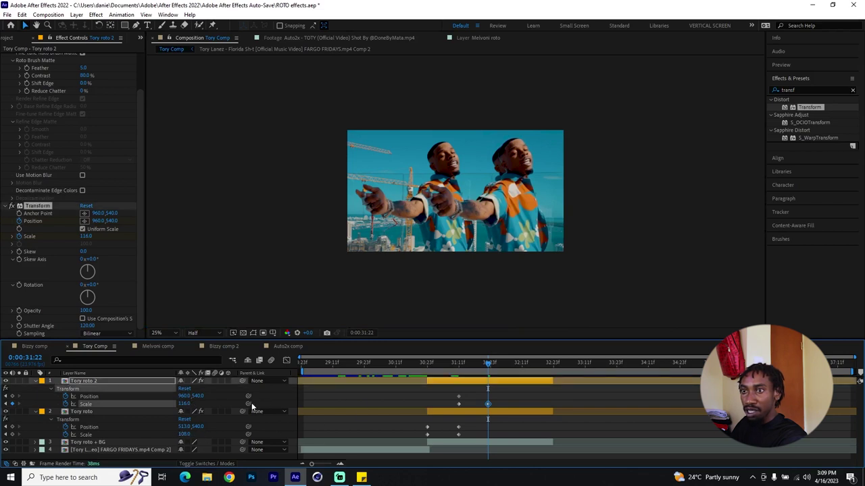
{"action": "left_click_drag", "start_coordinate": [184, 397], "coordinate": [24, 448]}
{"action": "left_click_drag", "start_coordinate": [183, 397], "coordinate": [39, 404]}
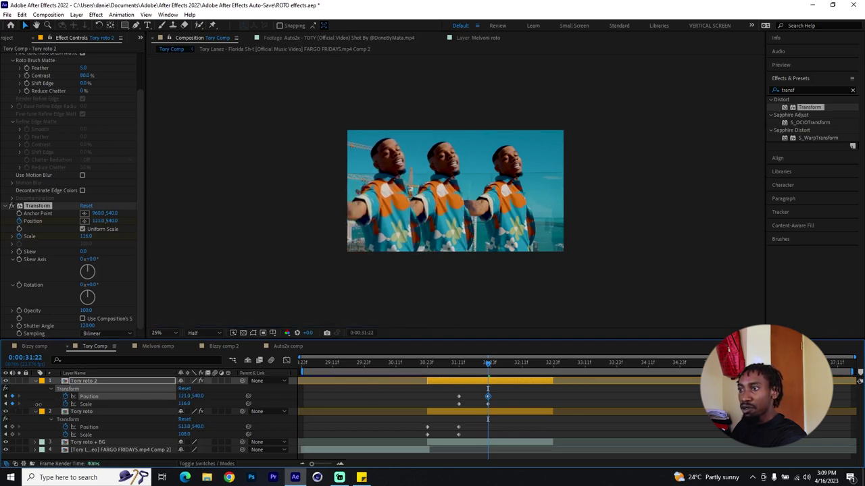
Shift Tory roto 2's keyframes to the clip's start and apply Easy Ease to both roto layers' Position and Scale keyframes
{"action": "left_click_drag", "start_coordinate": [412, 370], "coordinate": [486, 377]}
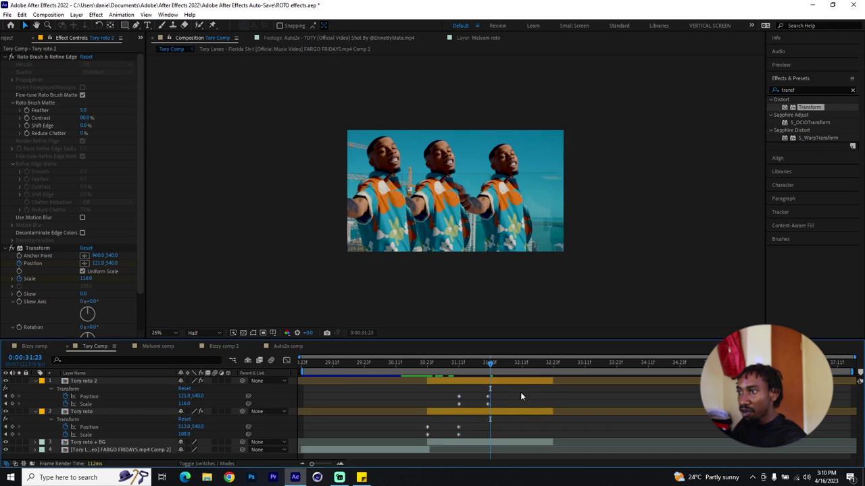
{"action": "left_click_drag", "start_coordinate": [521, 392], "coordinate": [403, 432]}
{"action": "right_click", "coordinate": [427, 403]}
{"action": "mouse_move", "coordinate": [464, 390]}
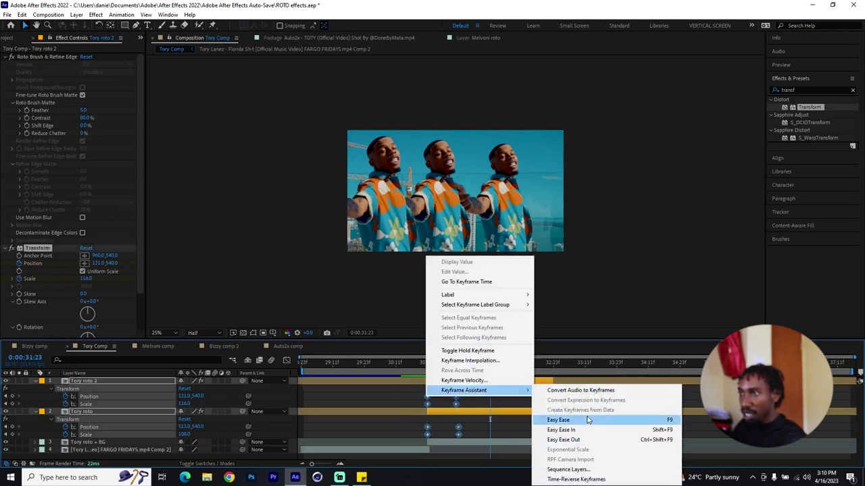
{"action": "left_click", "coordinate": [575, 421]}
{"action": "left_click_drag", "start_coordinate": [403, 363], "coordinate": [485, 378]}
{"action": "left_click", "coordinate": [512, 394]}
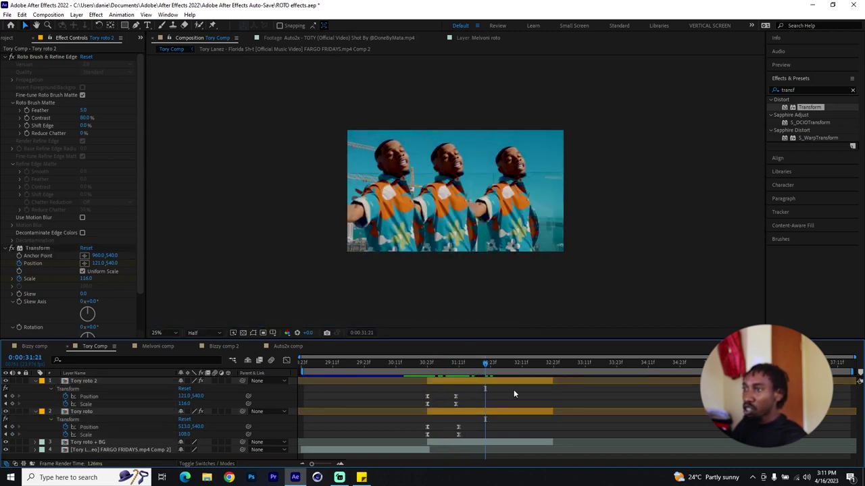
Copy Tory roto 2's starting Position and Scale keyframes and place the copies at 0:00:32:04
{"action": "left_click_drag", "start_coordinate": [414, 395], "coordinate": [441, 410]}
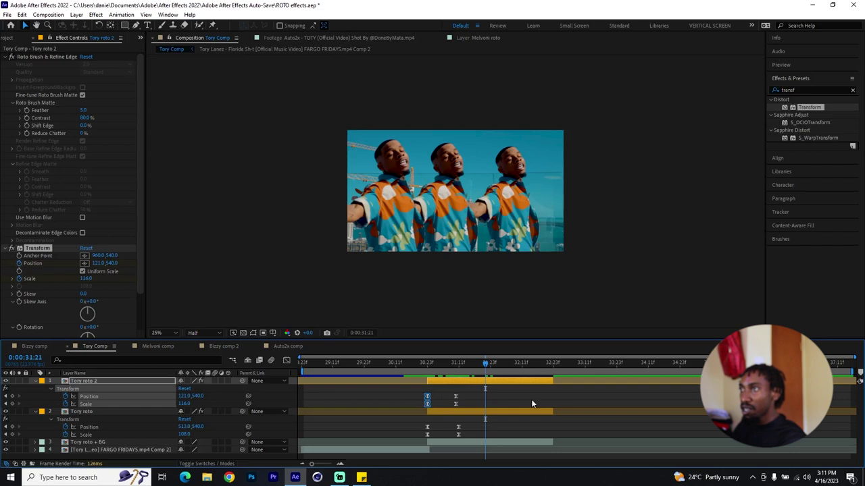
{"action": "key", "text": "ctrl+v"}
{"action": "left_click_drag", "start_coordinate": [485, 397], "coordinate": [504, 400]}
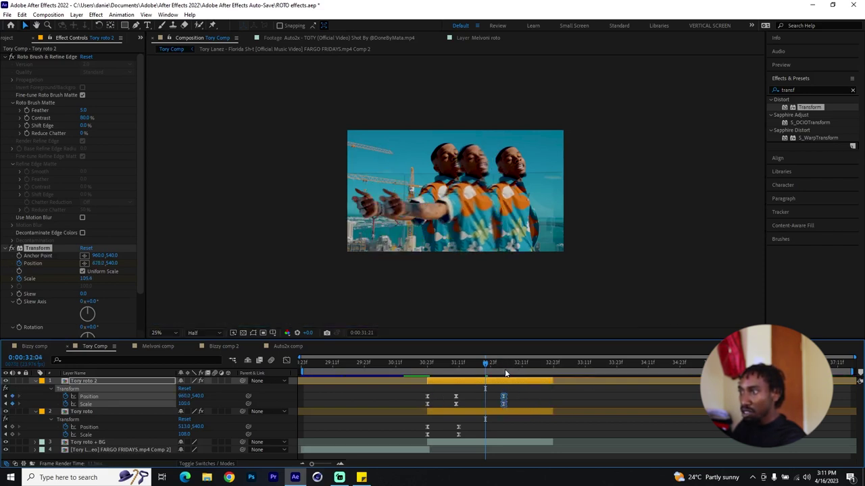
Copy Tory roto's starting Position and Scale keyframes to 0:00:32:04 and scrub through the clone animation
{"action": "left_click", "coordinate": [505, 371]}
{"action": "left_click_drag", "start_coordinate": [439, 426], "coordinate": [413, 444]}
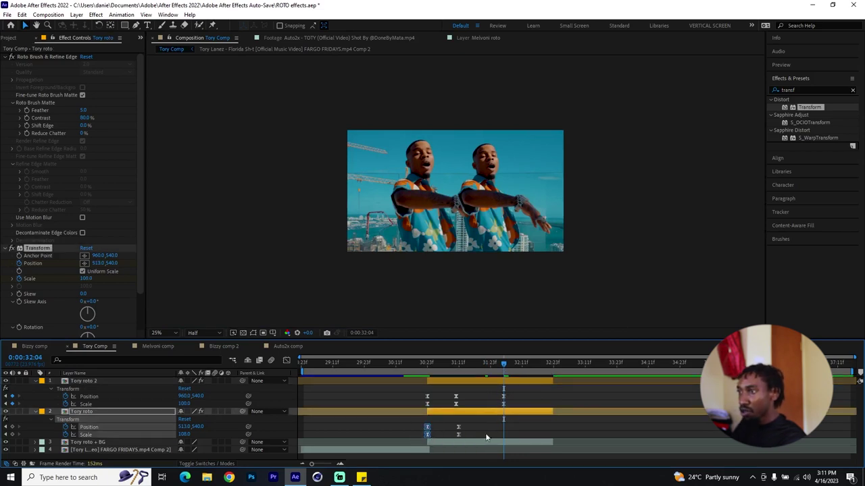
{"action": "key", "text": "ctrl+v"}
{"action": "left_click", "coordinate": [446, 371]}
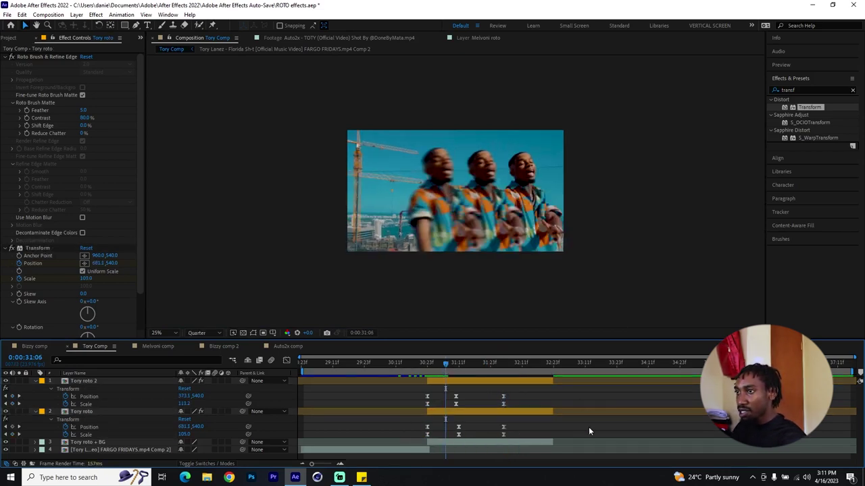
{"action": "left_click_drag", "start_coordinate": [400, 365], "coordinate": [509, 366]}
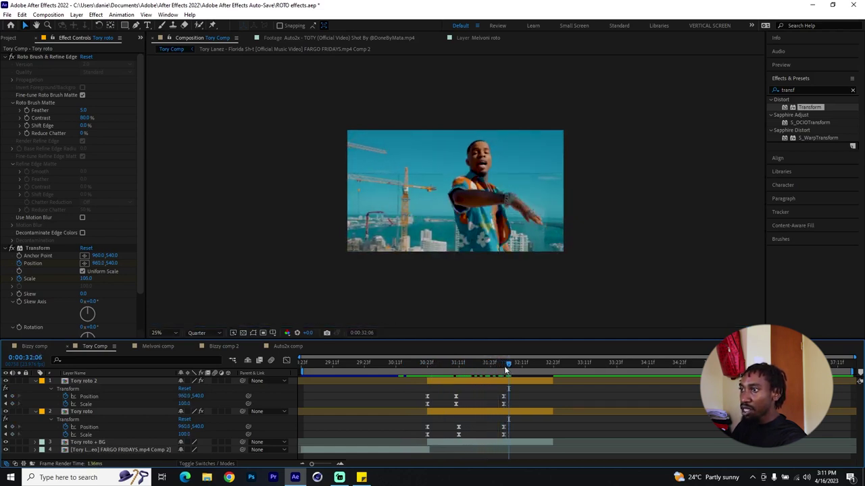
Find the Hue/Saturation effect and apply it to the Tory roto 2 layer
{"action": "left_click", "coordinate": [504, 366]}
{"action": "left_click", "coordinate": [518, 383]}
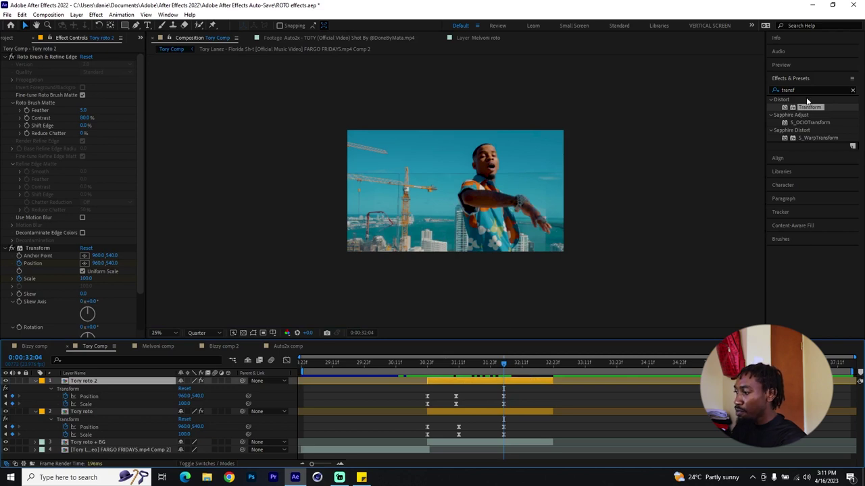
{"action": "left_click", "coordinate": [766, 90]}
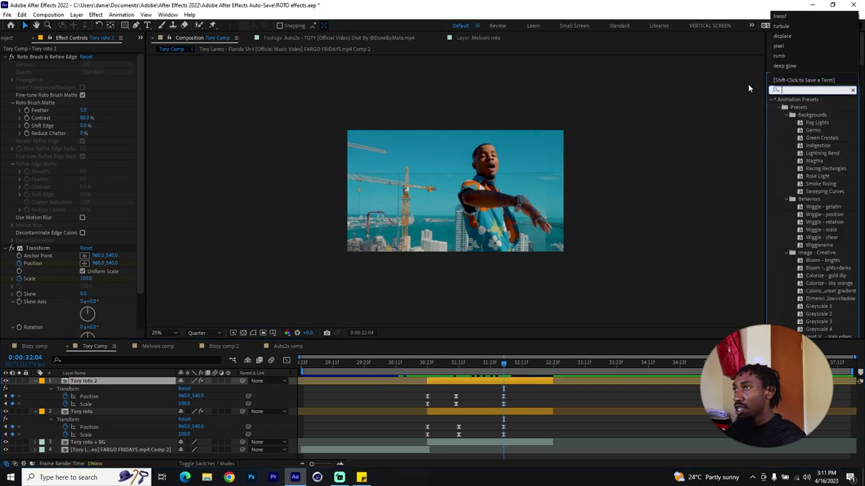
{"action": "key", "text": "BackSpace"}
{"action": "type", "text": "hue"}
{"action": "left_click_drag", "start_coordinate": [816, 146], "coordinate": [444, 374]}
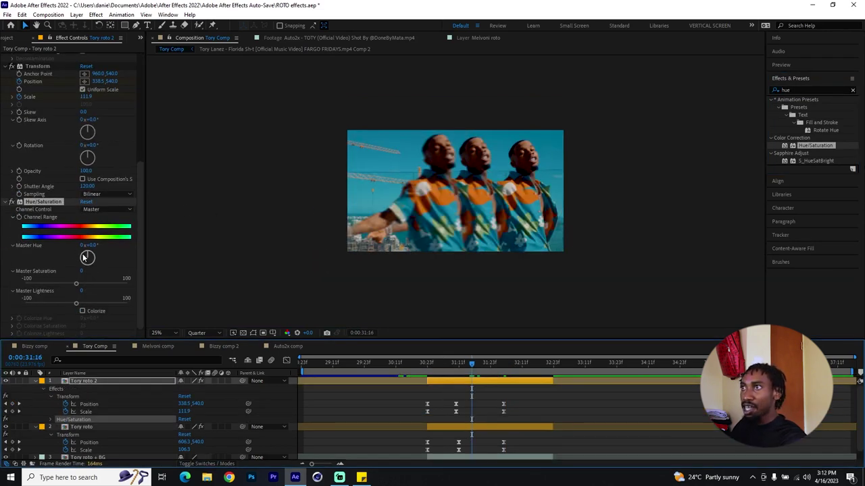
Set Tory roto 2's Master Hue to 47° and copy its Hue/Saturation effect to Tory roto with a Master Hue of 332°
{"action": "mouse_move", "coordinate": [85, 257]}
{"action": "left_mouse_down"}
{"action": "mouse_move", "coordinate": [75, 264]}
{"action": "mouse_move", "coordinate": [94, 259]}
{"action": "left_mouse_up"}
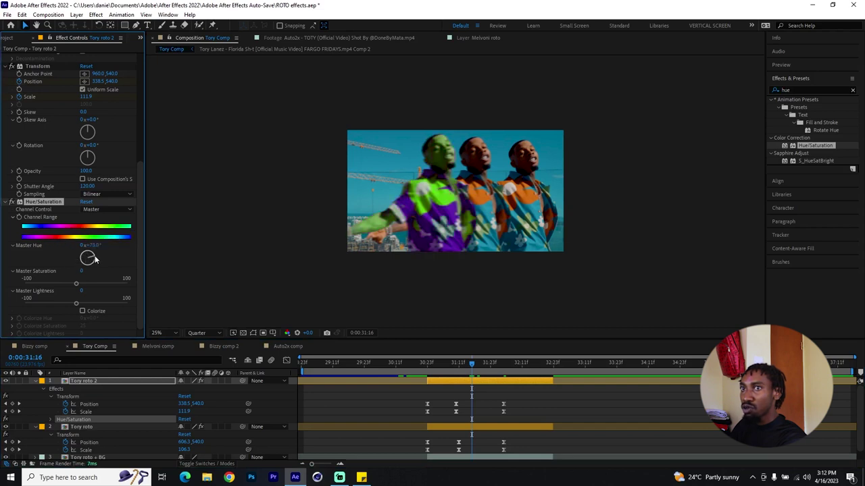
{"action": "left_click_drag", "start_coordinate": [91, 256], "coordinate": [93, 255]}
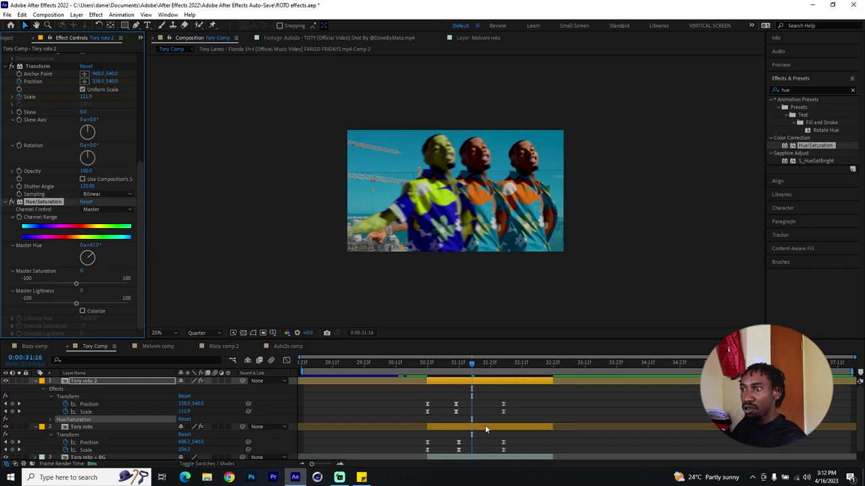
{"action": "left_click", "coordinate": [485, 428]}
{"action": "scroll", "coordinate": [118, 277], "scroll_direction": "down", "scroll_amount": 3}
{"action": "left_click", "coordinate": [6, 206]}
{"action": "key", "text": "ctrl+v"}
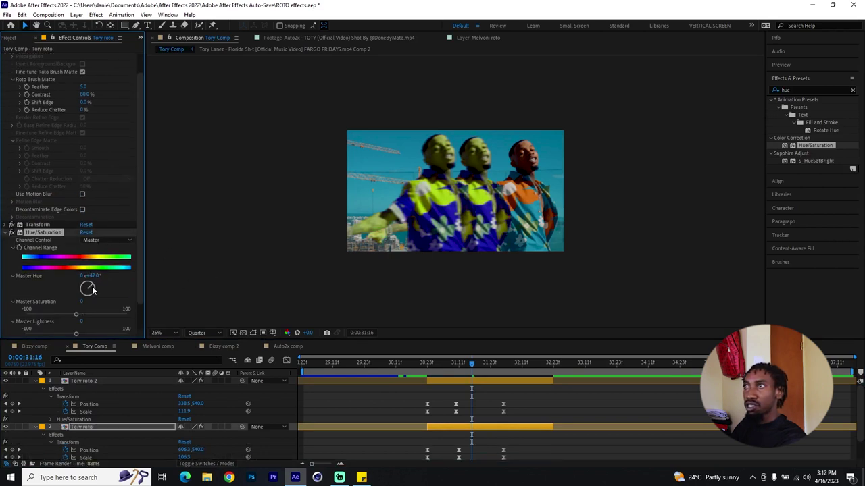
{"action": "mouse_move", "coordinate": [97, 294]}
{"action": "left_mouse_down"}
{"action": "mouse_move", "coordinate": [84, 297]}
{"action": "mouse_move", "coordinate": [84, 286]}
{"action": "left_mouse_up"}
Trim the ends of the Tory roto and Tory roto 2 layers back to their final keyframes at 0:00:32:04
{"action": "left_click_drag", "start_coordinate": [386, 365], "coordinate": [506, 372]}
{"action": "scroll", "coordinate": [578, 416], "scroll_direction": "down", "scroll_amount": 2}
{"action": "scroll", "coordinate": [573, 416], "scroll_direction": "up", "scroll_amount": 2}
{"action": "scroll", "coordinate": [562, 414], "scroll_direction": "down", "scroll_amount": 1}
{"action": "left_click_drag", "start_coordinate": [551, 404], "coordinate": [504, 404]}
{"action": "scroll", "coordinate": [505, 403], "scroll_direction": "up", "scroll_amount": 1}
{"action": "scroll", "coordinate": [506, 403], "scroll_direction": "up", "scroll_amount": 1}
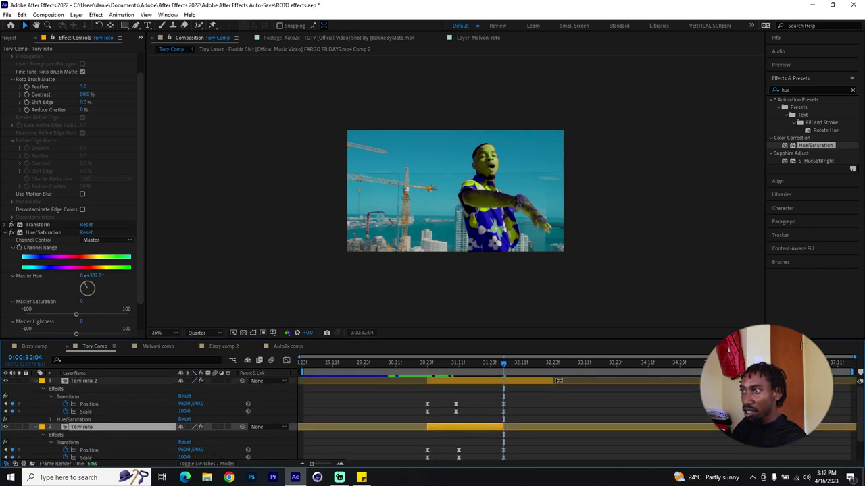
{"action": "left_click_drag", "start_coordinate": [553, 381], "coordinate": [502, 373]}
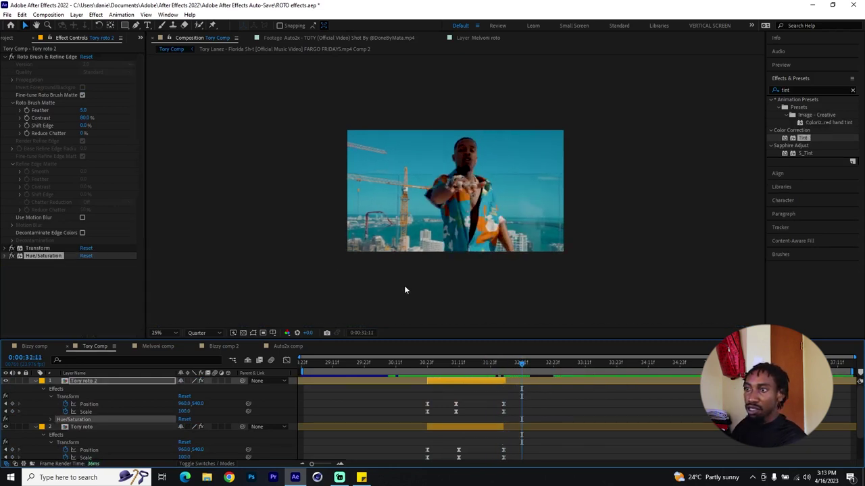
Switch to Melvoni comp and give the Melvoni roto layer the Chrome yellow label color
{"action": "left_click", "coordinate": [157, 345]}
{"action": "left_click_drag", "start_coordinate": [448, 366], "coordinate": [479, 374]}
{"action": "left_click", "coordinate": [484, 382]}
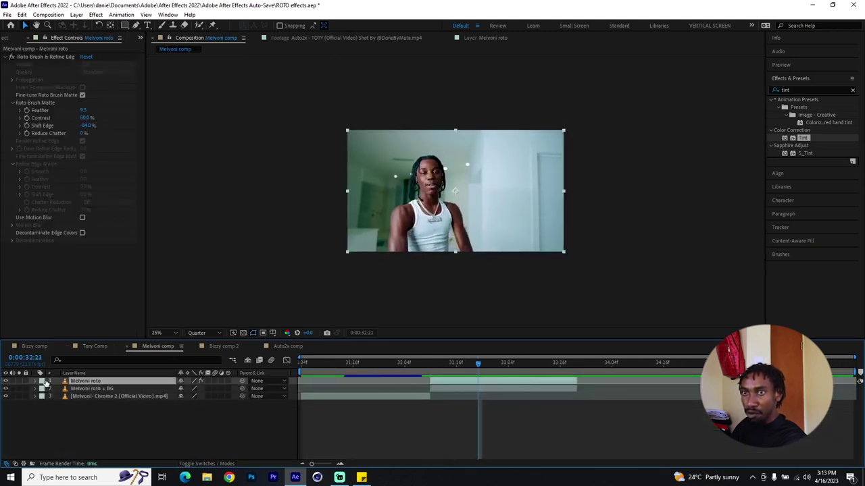
{"action": "left_click", "coordinate": [43, 382]}
{"action": "left_click", "coordinate": [74, 316]}
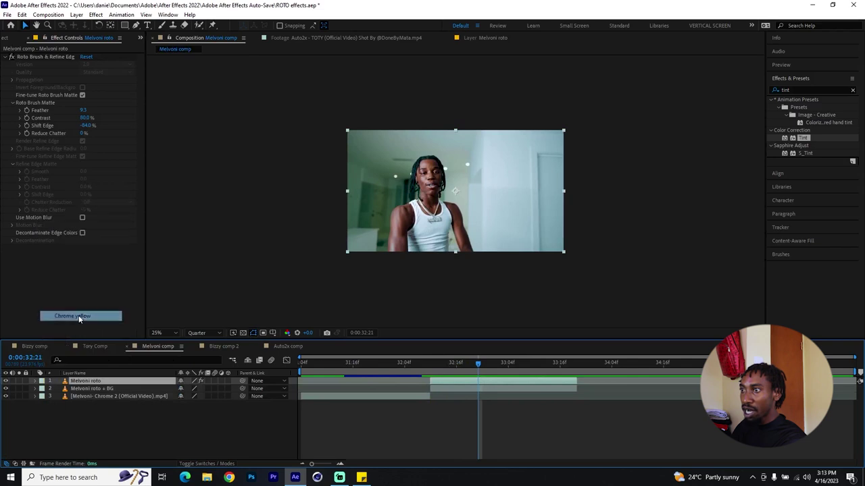
Check the Melvoni roto cutout in isolation and apply the Strobe Light effect to that layer
{"action": "left_click_drag", "start_coordinate": [451, 365], "coordinate": [495, 365]}
{"action": "left_click", "coordinate": [19, 381]}
{"action": "left_click_drag", "start_coordinate": [435, 366], "coordinate": [504, 365]}
{"action": "left_click", "coordinate": [19, 382]}
{"action": "left_click", "coordinate": [490, 381]}
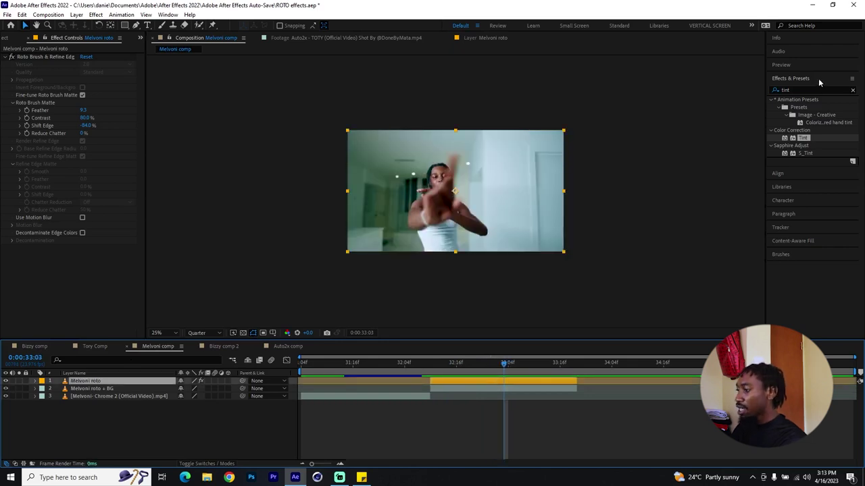
{"action": "double_click", "coordinate": [802, 89]}
{"action": "type", "text": "strobe"}
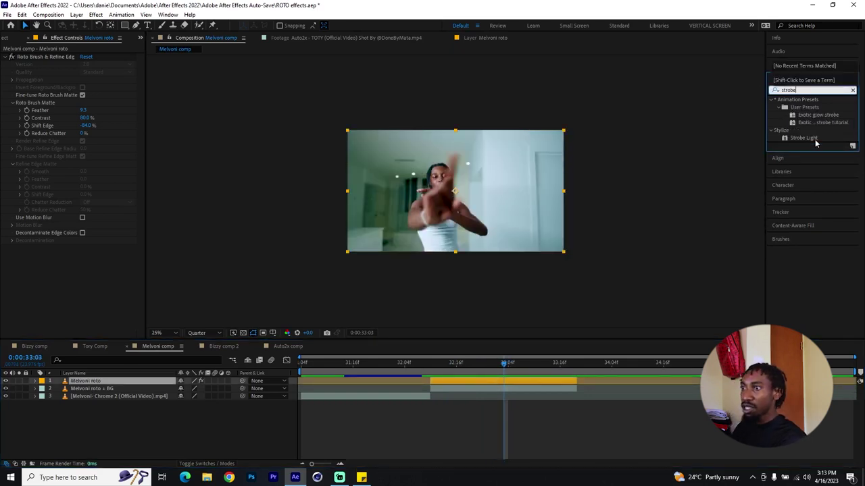
{"action": "left_click_drag", "start_coordinate": [810, 138], "coordinate": [491, 378]}
{"action": "left_click", "coordinate": [56, 271]}
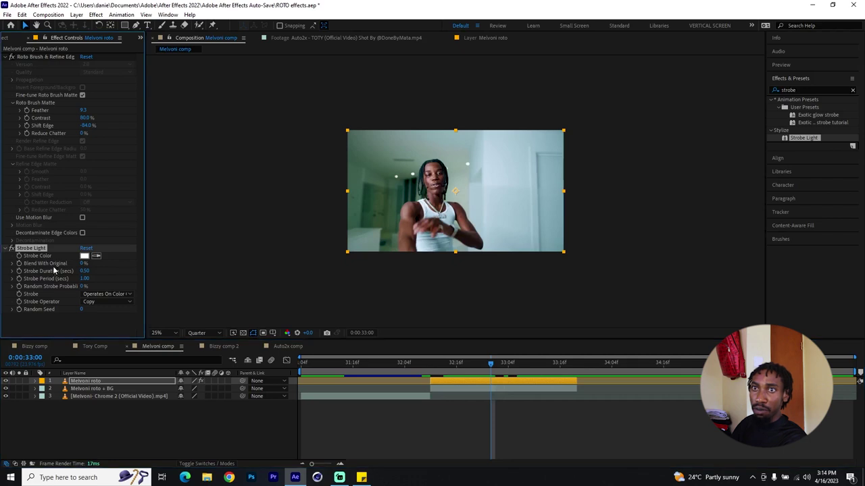
Set the Strobe Light duration to 0.20 seconds and its period to 0.40 seconds, and scrub through the flashes
{"action": "left_click", "coordinate": [85, 271]}
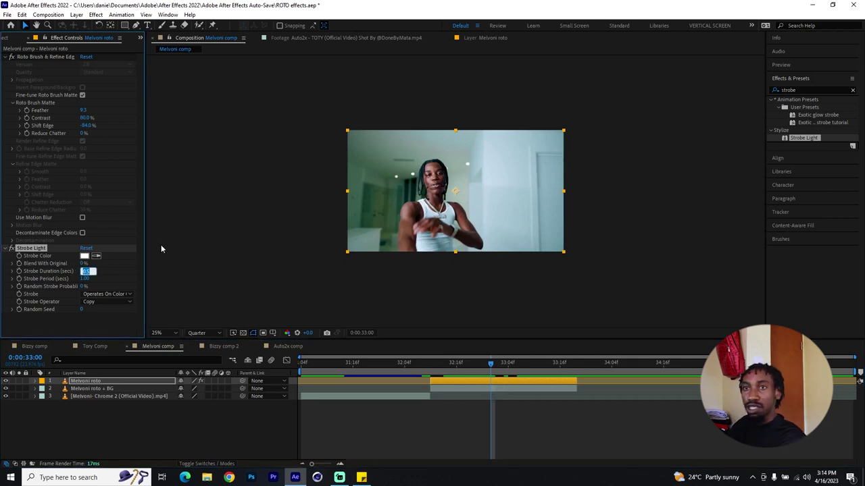
{"action": "type", "text": "0.2"}
{"action": "key", "text": "Return"}
{"action": "left_click", "coordinate": [85, 279]}
{"action": "type", "text": ".4"}
{"action": "key", "text": "Return"}
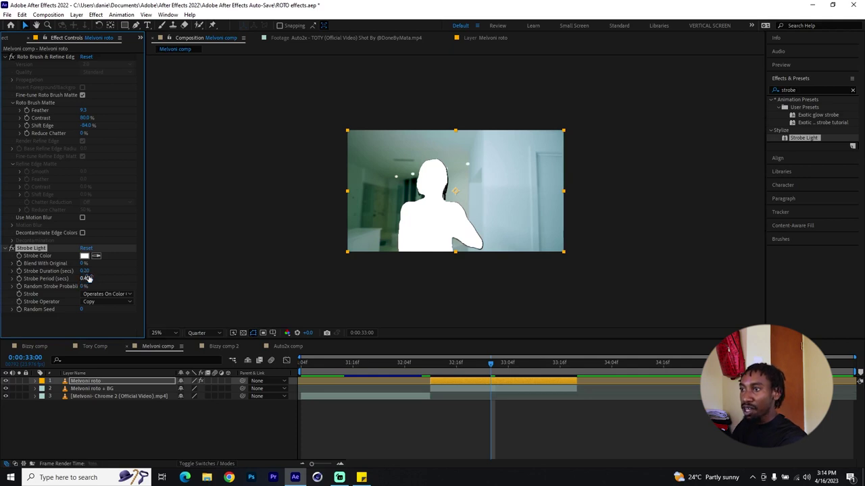
{"action": "left_click_drag", "start_coordinate": [436, 365], "coordinate": [542, 365]}
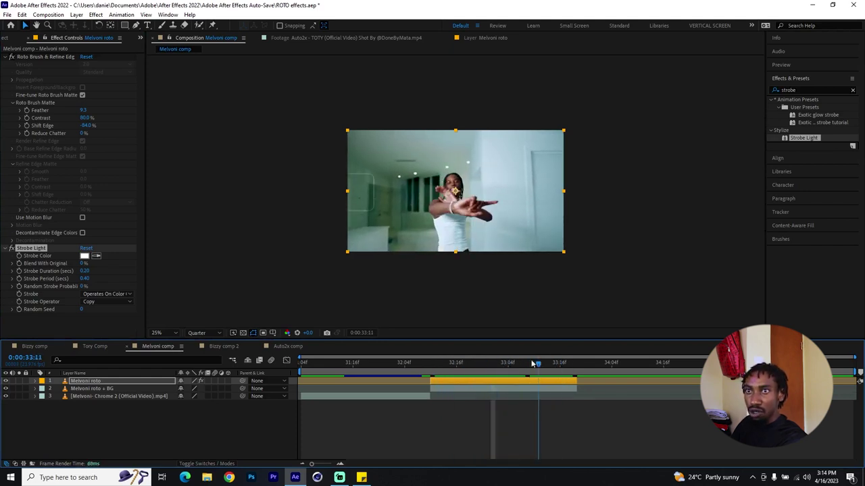
Shorten the Strobe Light duration to 0.10 seconds and its period to 0.20 seconds, and scrub the start of the clip
{"action": "left_click", "coordinate": [85, 271]}
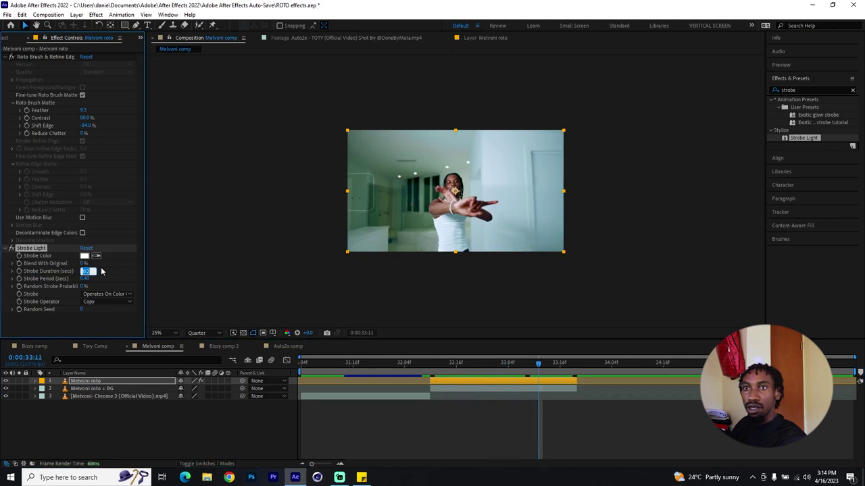
{"action": "left_click", "coordinate": [101, 271]}
{"action": "left_click", "coordinate": [86, 278]}
{"action": "key", "text": "Return"}
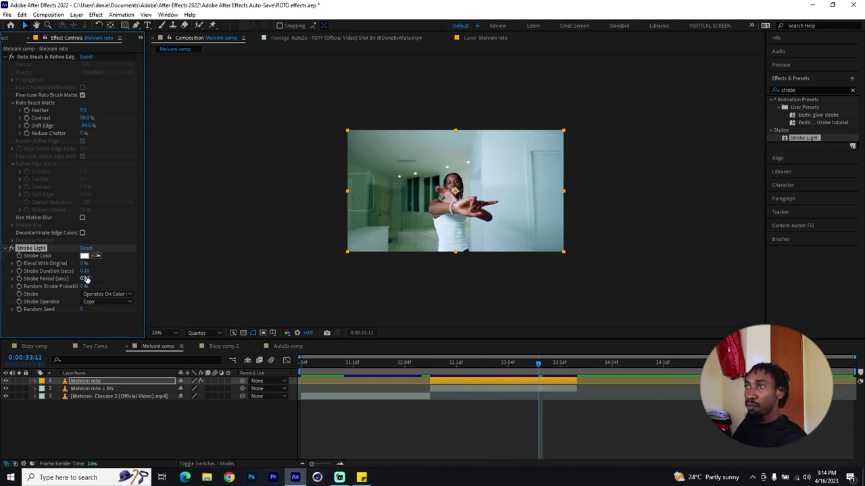
{"action": "mouse_move", "coordinate": [435, 370]}
{"action": "left_mouse_down"}
{"action": "mouse_move", "coordinate": [551, 371]}
{"action": "mouse_move", "coordinate": [448, 366]}
{"action": "left_mouse_up"}
Find the Sapphire S_Glow effect and apply it to the Melvoni roto layer below Strobe Light
{"action": "left_click", "coordinate": [464, 382]}
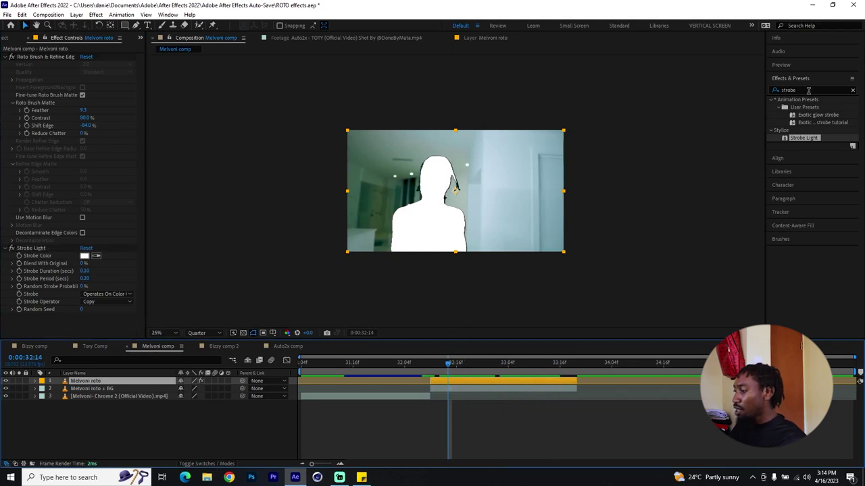
{"action": "double_click", "coordinate": [808, 90]}
{"action": "type", "text": "glow"}
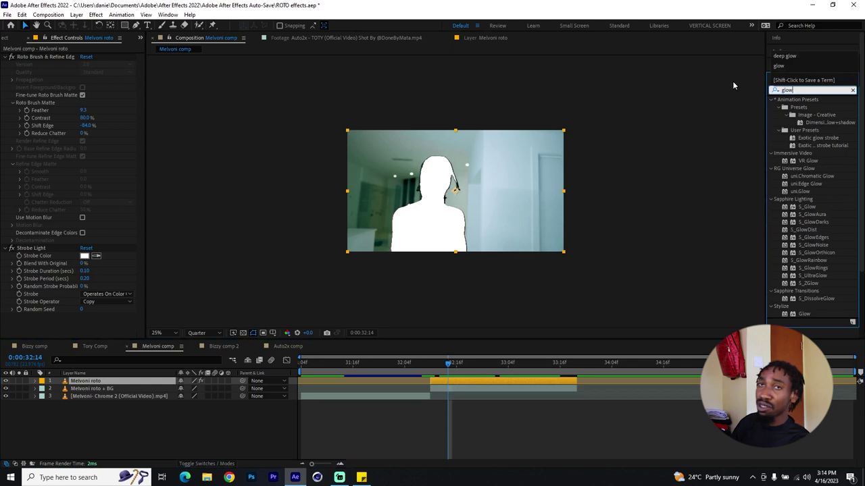
{"action": "key", "text": "Return"}
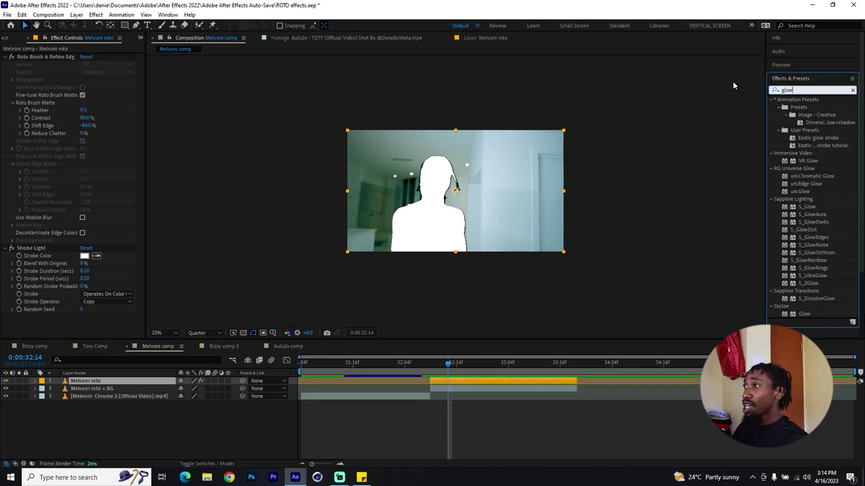
{"action": "left_click_drag", "start_coordinate": [804, 208], "coordinate": [41, 297]}
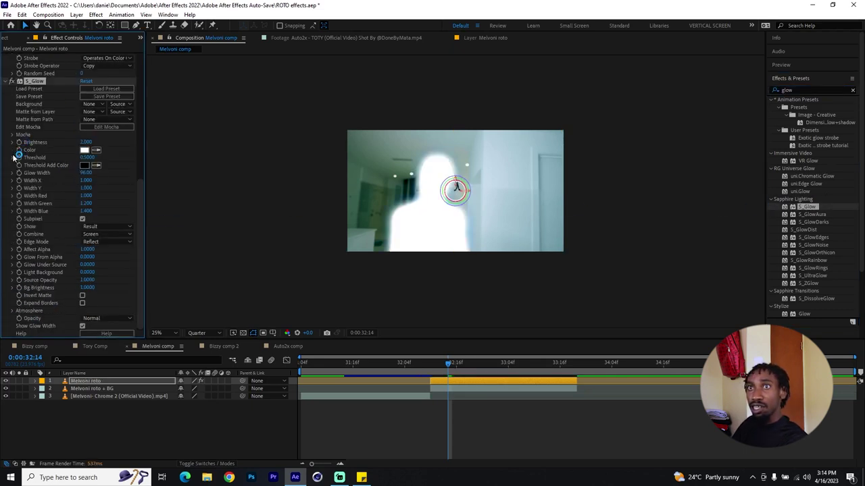
Set the S_Glow threshold to about 0.66 and brightness to about 1.04, and preview the strobe from the clip's start
{"action": "left_click", "coordinate": [12, 157]}
{"action": "left_click_drag", "start_coordinate": [74, 170], "coordinate": [91, 173]}
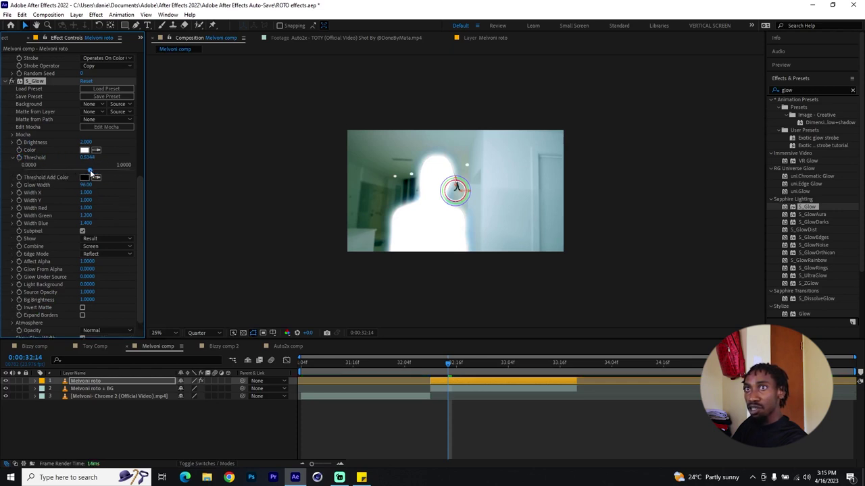
{"action": "left_click_drag", "start_coordinate": [448, 365], "coordinate": [485, 367]}
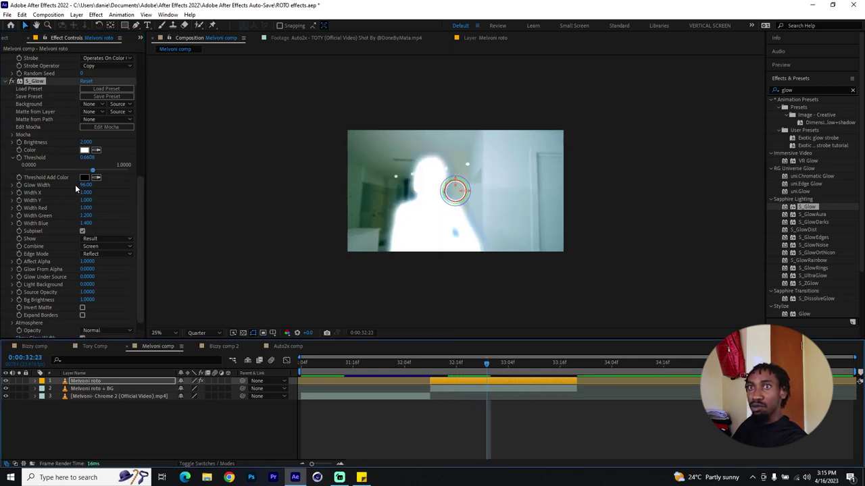
{"action": "left_click", "coordinate": [12, 143]}
{"action": "left_click_drag", "start_coordinate": [66, 154], "coordinate": [48, 156]}
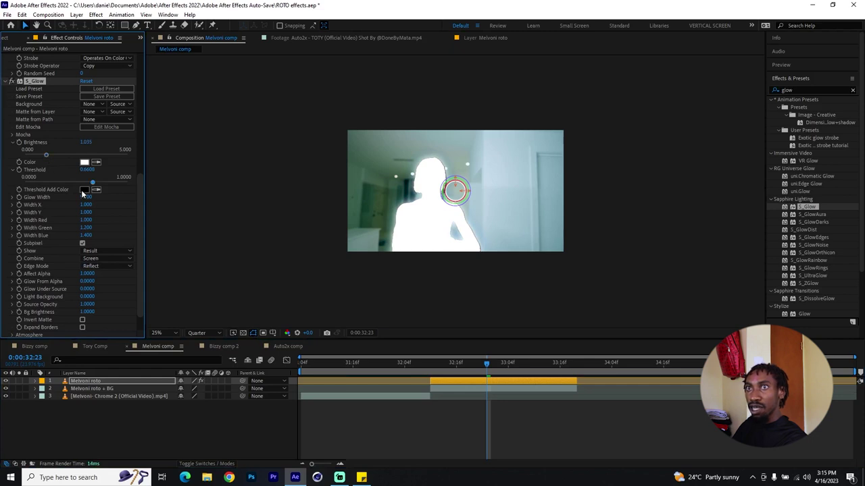
{"action": "left_click", "coordinate": [434, 362]}
{"action": "key", "text": "space"}
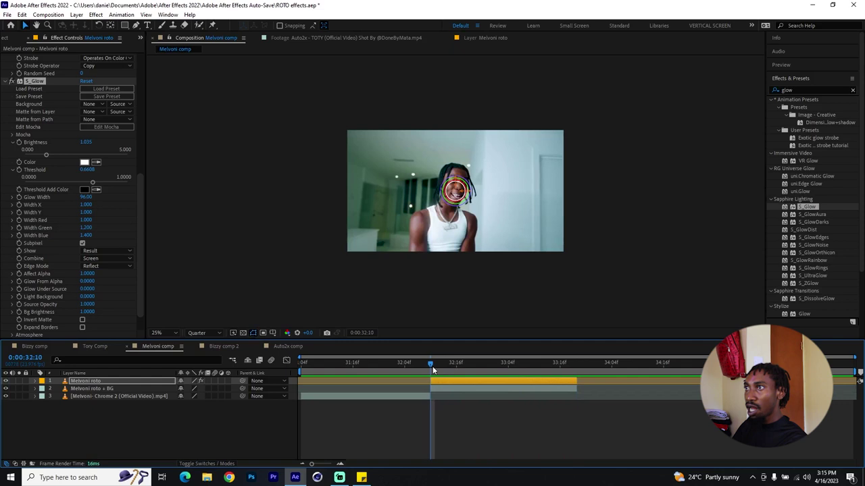
Adjust the S_Glow brightness to about 1.45 and threshold to about 0.79, and check the glow on flashing frames
{"action": "left_click", "coordinate": [449, 365]}
{"action": "left_click_drag", "start_coordinate": [47, 153], "coordinate": [55, 159]}
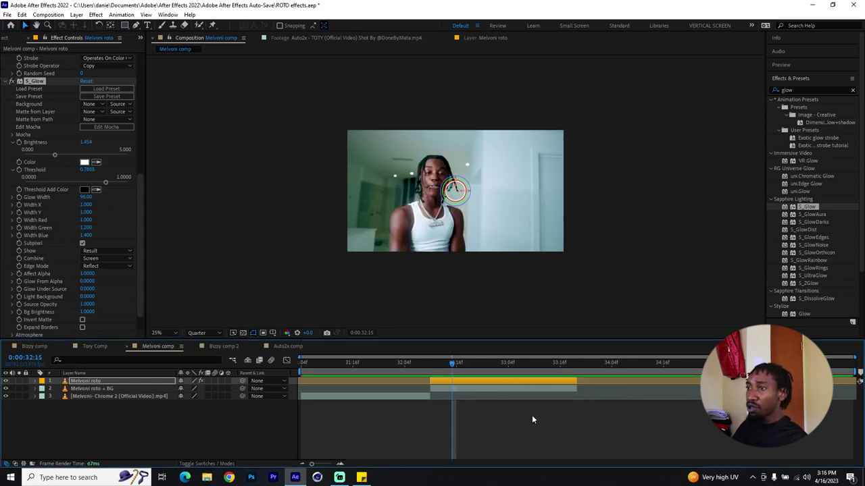
{"action": "left_click_drag", "start_coordinate": [454, 366], "coordinate": [470, 371]}
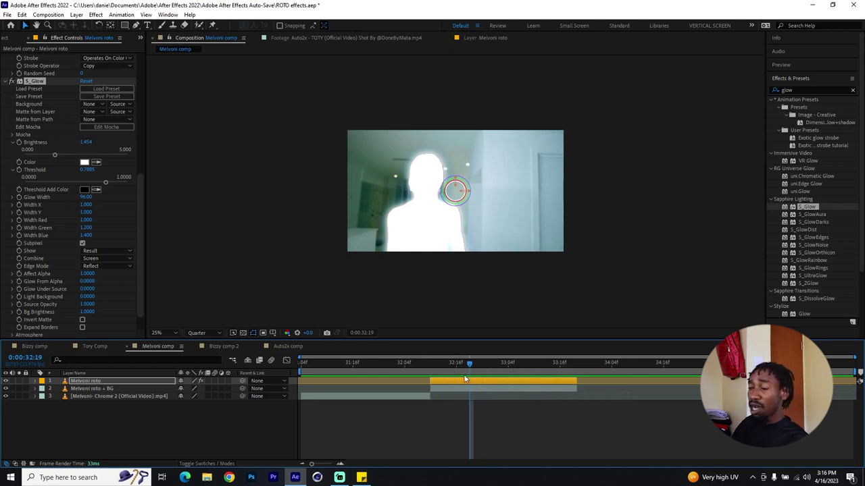
{"action": "left_click", "coordinate": [454, 364]}
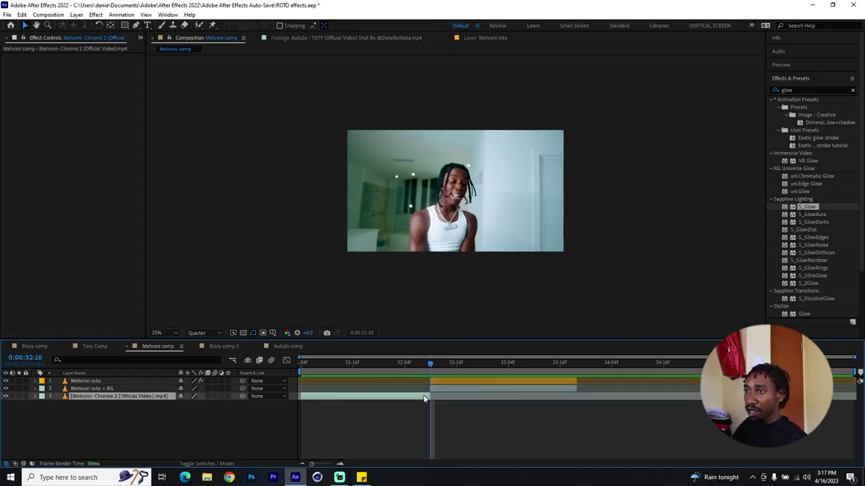
Move the Melvoni roto and Melvoni roto + BG layers together to start at about 0:00:32:02, overlapping the preceding clip
{"action": "left_click", "coordinate": [420, 418]}
{"action": "left_click_drag", "start_coordinate": [378, 363], "coordinate": [325, 373]}
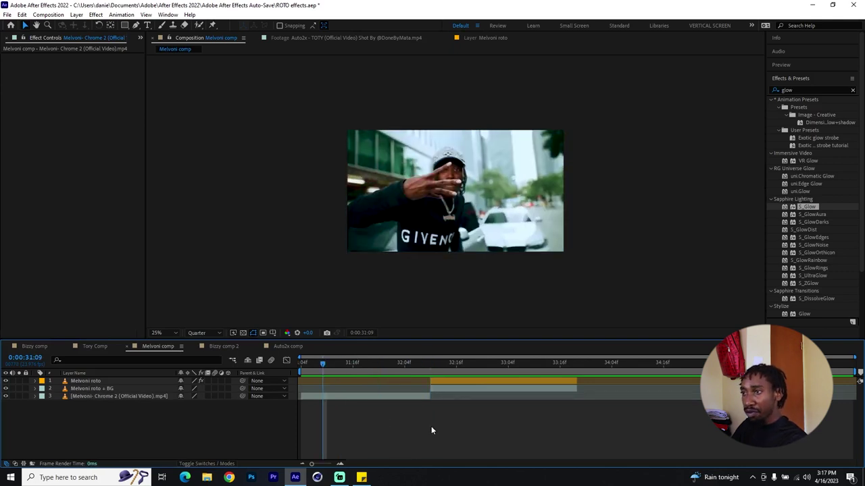
{"action": "left_click_drag", "start_coordinate": [389, 360], "coordinate": [408, 364]}
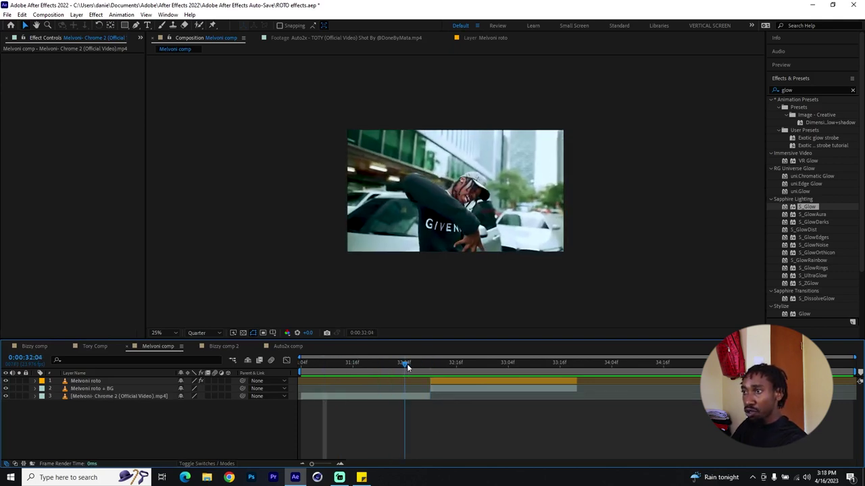
{"action": "left_click", "coordinate": [449, 382]}
{"action": "left_click", "coordinate": [447, 387], "text": "shift"}
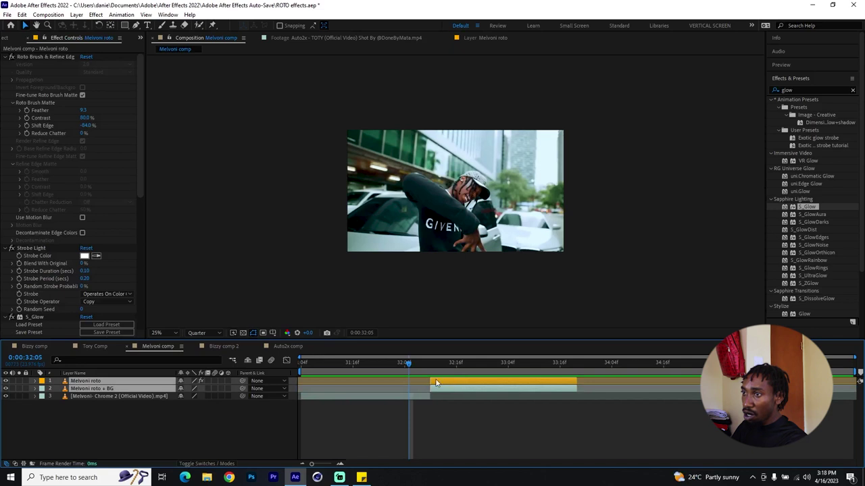
{"action": "left_click_drag", "start_coordinate": [422, 389], "coordinate": [388, 389]}
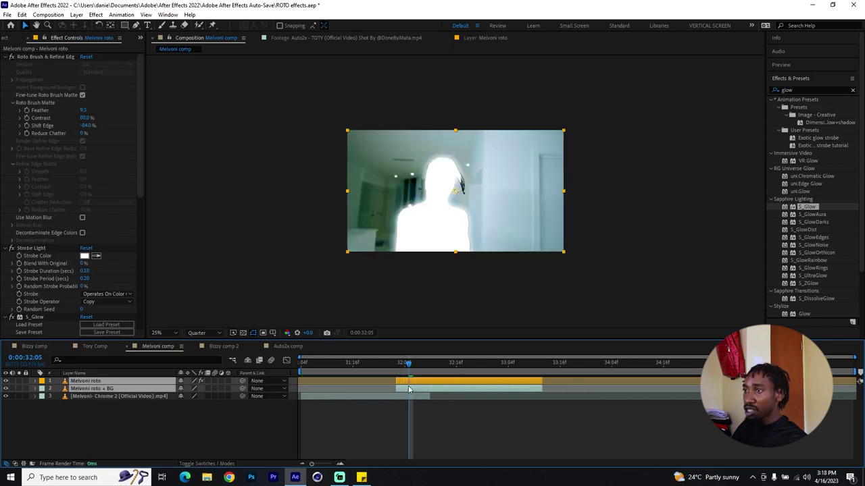
Move the Melvoni roto and Melvoni roto + BG layers together to start at 0:00:32:00, overlapping the preceding clip
{"action": "left_click", "coordinate": [427, 363]}
{"action": "left_click", "coordinate": [429, 363]}
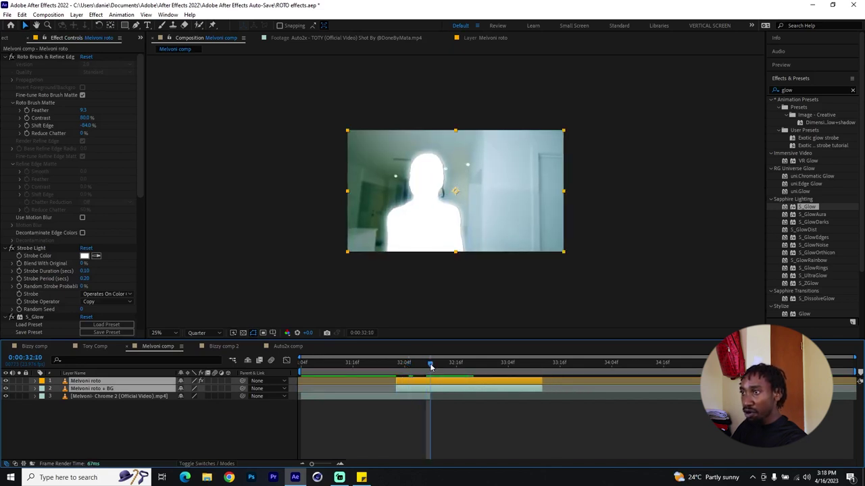
{"action": "left_click", "coordinate": [422, 394]}
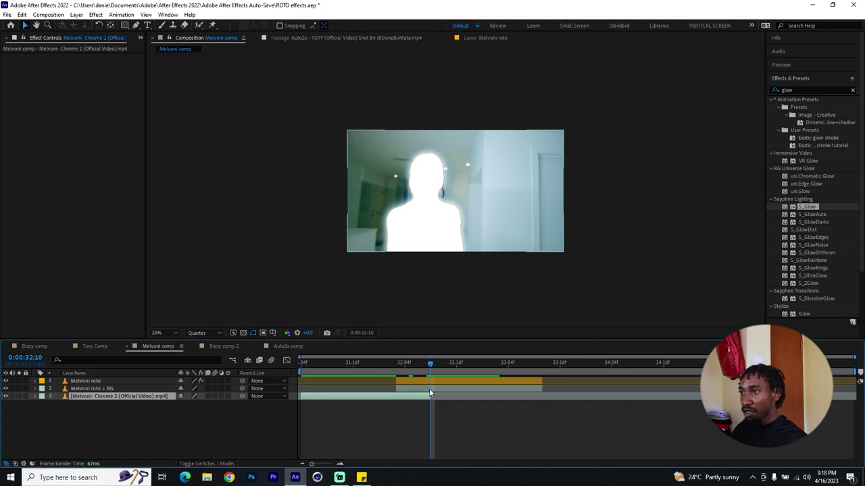
{"action": "key", "text": "Page_Up"}
{"action": "key", "text": "Page_Up"}
{"action": "key", "text": "Page_Up"}
{"action": "key", "text": "Page_Up"}
{"action": "key", "text": "Page_Up"}
{"action": "key", "text": "Page_Up"}
{"action": "key", "text": "Page_Up"}
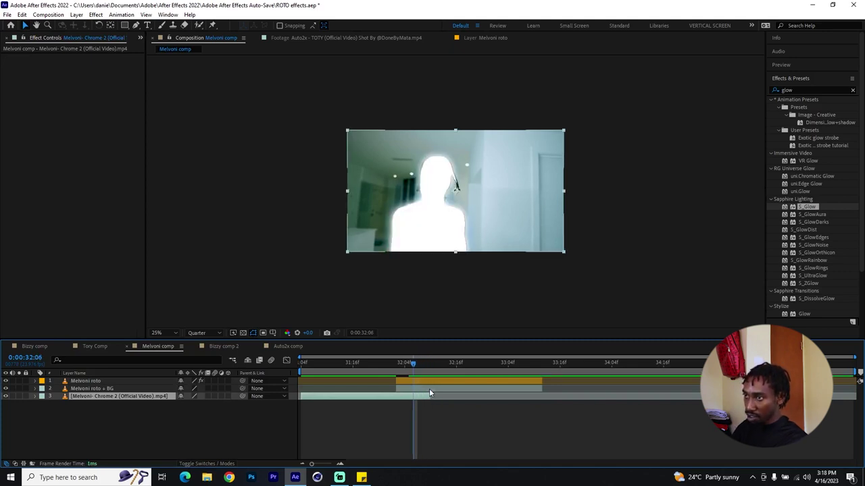
{"action": "key", "text": "Page_Up"}
{"action": "key", "text": "Page_Up"}
{"action": "key", "text": "Page_Up"}
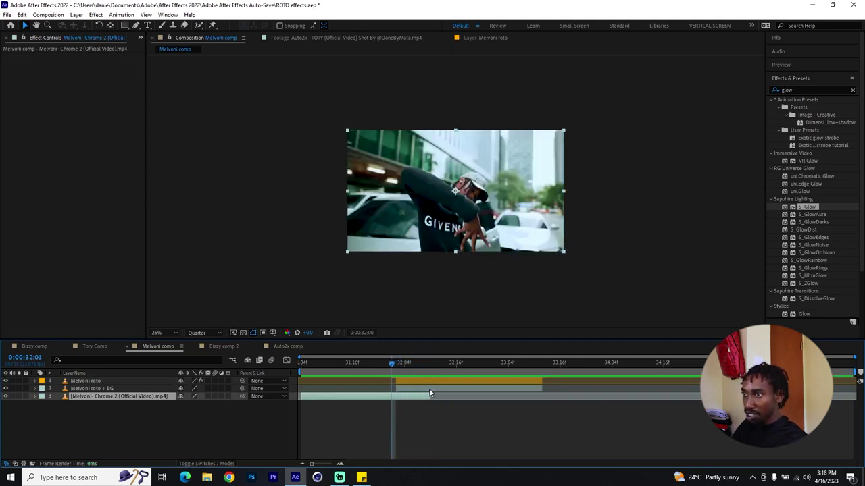
{"action": "left_click", "coordinate": [429, 389]}
{"action": "left_click", "coordinate": [428, 382], "text": "shift"}
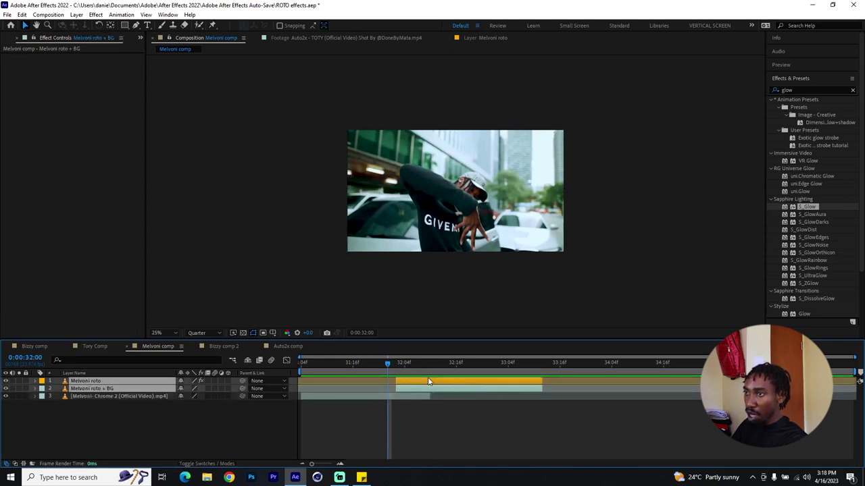
{"action": "left_click_drag", "start_coordinate": [429, 389], "coordinate": [400, 389]}
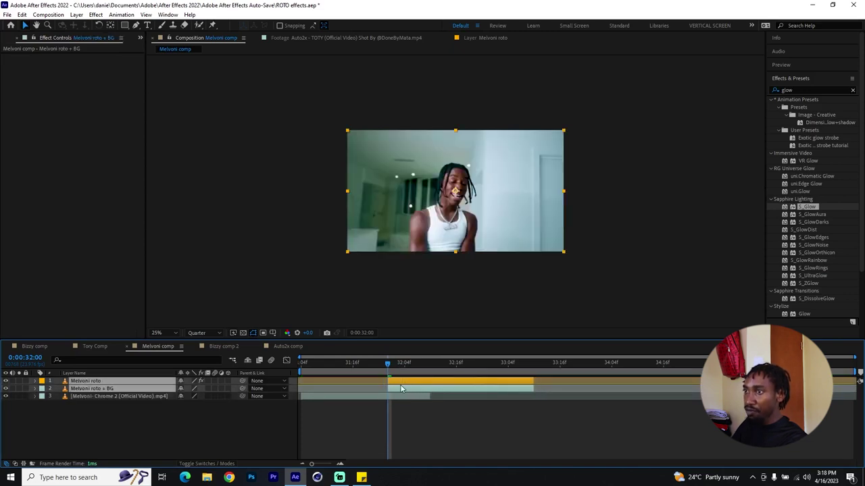
Trim Melvoni roto to end with the preceding clip, and trim Melvoni roto + BG to start at about 0:00:32:05
{"action": "left_click", "coordinate": [444, 413]}
{"action": "left_click", "coordinate": [404, 389]}
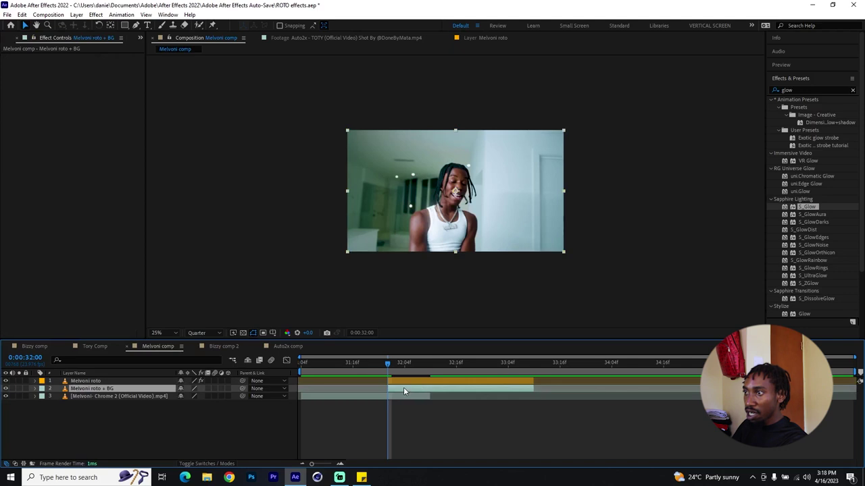
{"action": "left_click", "coordinate": [530, 380]}
{"action": "left_click_drag", "start_coordinate": [531, 381], "coordinate": [438, 381]}
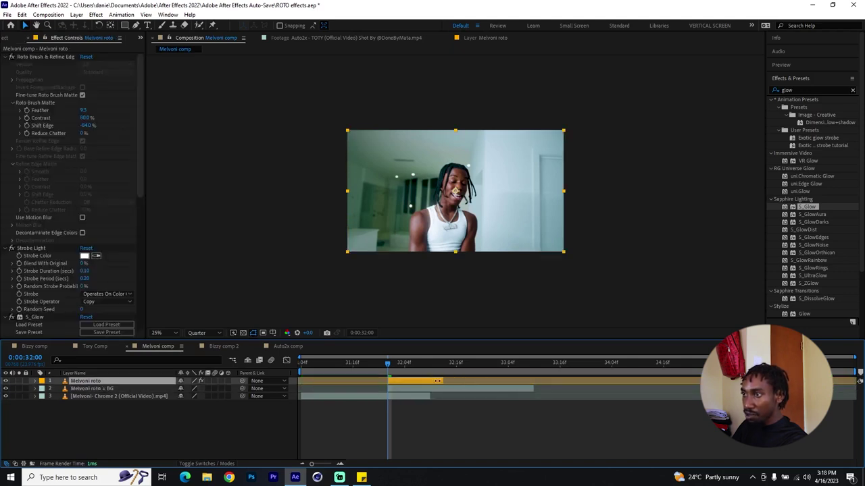
{"action": "left_click", "coordinate": [389, 388]}
{"action": "left_click_drag", "start_coordinate": [387, 365], "coordinate": [418, 371]}
{"action": "left_click", "coordinate": [397, 382]}
Preview the strobe transition from 0:00:31:04, and replay it from slightly later points before the overlap
{"action": "left_click_drag", "start_coordinate": [429, 365], "coordinate": [300, 364]}
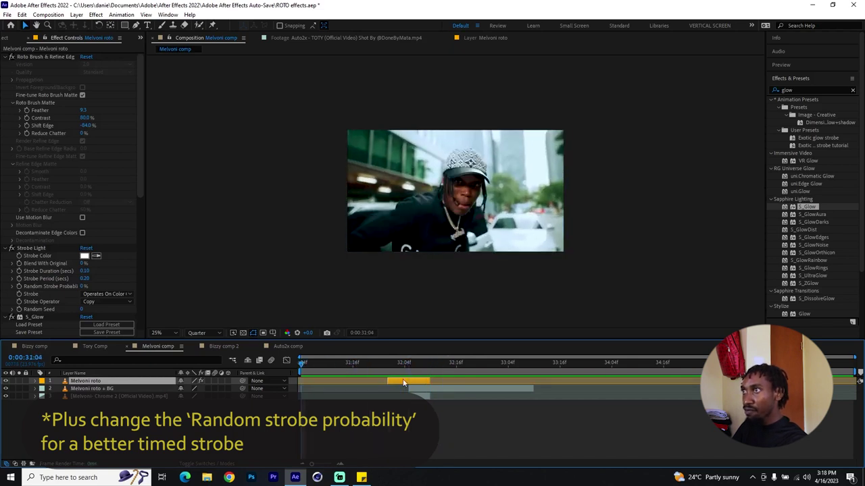
{"action": "key", "text": "space"}
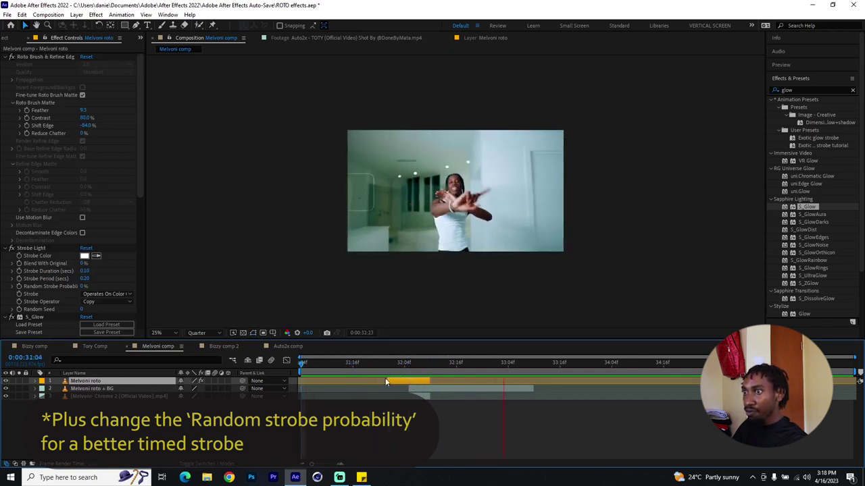
{"action": "key", "text": "space"}
{"action": "left_click", "coordinate": [319, 363]}
{"action": "key", "text": "space"}
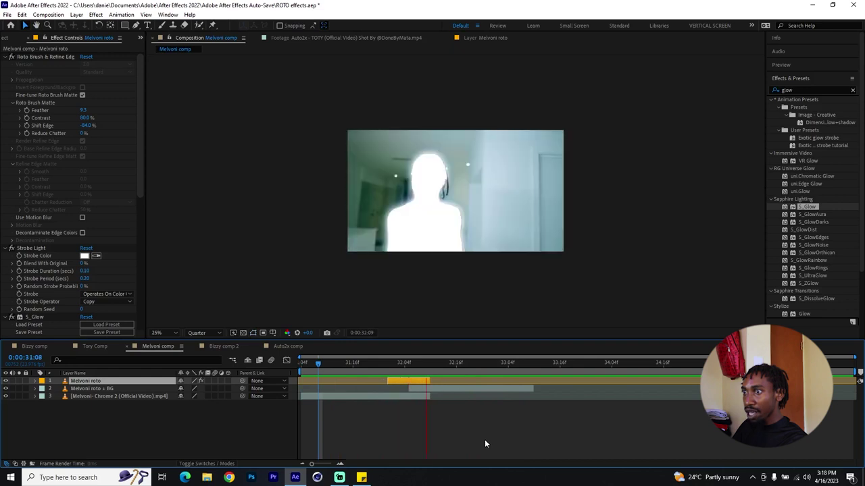
{"action": "key", "text": "space"}
{"action": "left_click", "coordinate": [334, 365]}
{"action": "key", "text": "space"}
Scrub around 0:00:32:00 to inspect how the glowing silhouette flashes over the preceding clip
{"action": "left_click", "coordinate": [403, 366]}
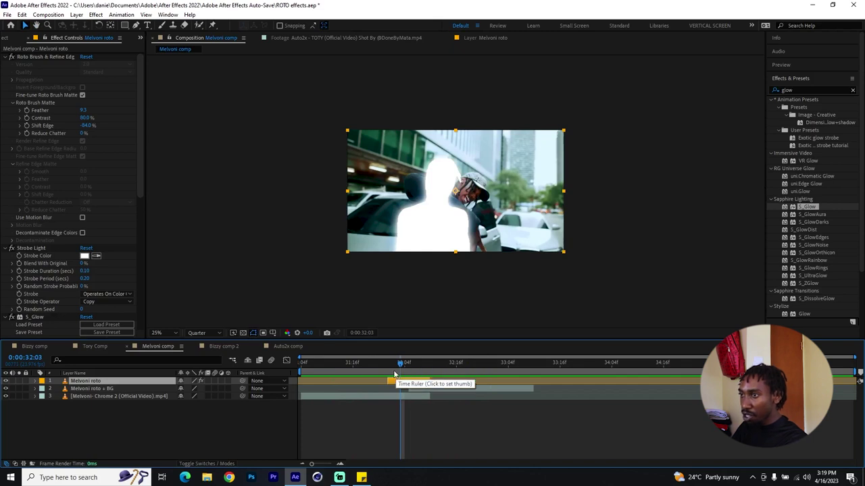
{"action": "left_click", "coordinate": [404, 366]}
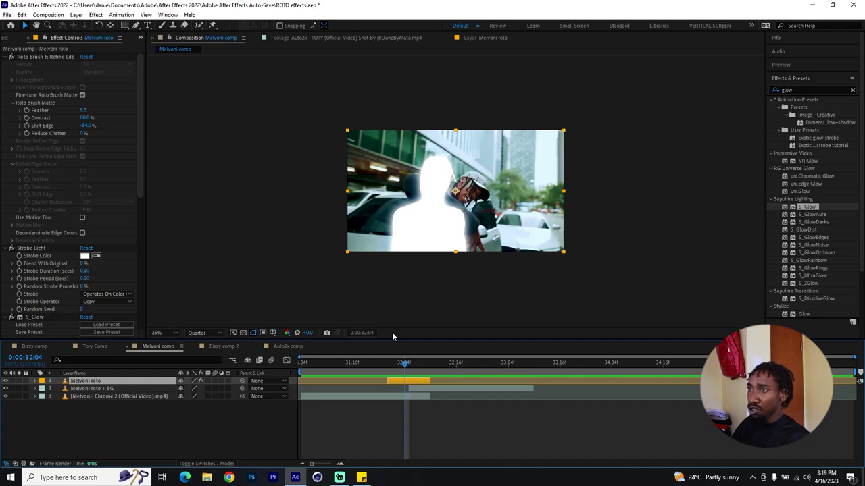
{"action": "mouse_move", "coordinate": [392, 368]}
{"action": "left_mouse_down"}
{"action": "mouse_move", "coordinate": [370, 367]}
{"action": "mouse_move", "coordinate": [430, 373]}
{"action": "mouse_move", "coordinate": [377, 365]}
{"action": "left_mouse_up"}
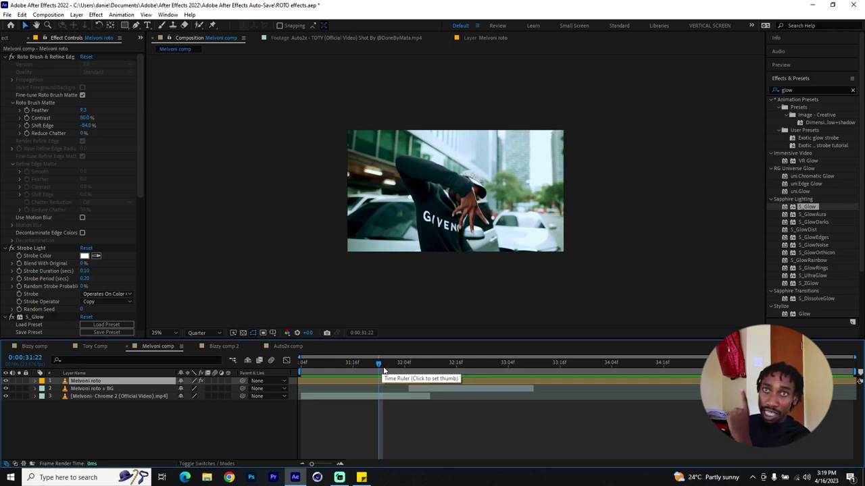
{"action": "left_click_drag", "start_coordinate": [383, 370], "coordinate": [399, 368]}
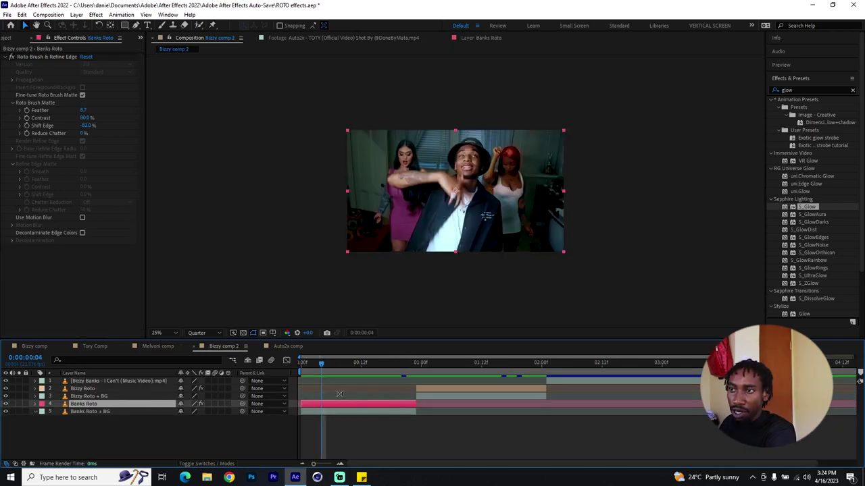
Examine the Banks Roto and Banks Roto + BG layers over the opening frames of Bizzy comp 2
{"action": "left_click", "coordinate": [369, 435]}
{"action": "mouse_move", "coordinate": [323, 368]}
{"action": "left_mouse_down"}
{"action": "mouse_move", "coordinate": [298, 369]}
{"action": "mouse_move", "coordinate": [322, 372]}
{"action": "left_mouse_up"}
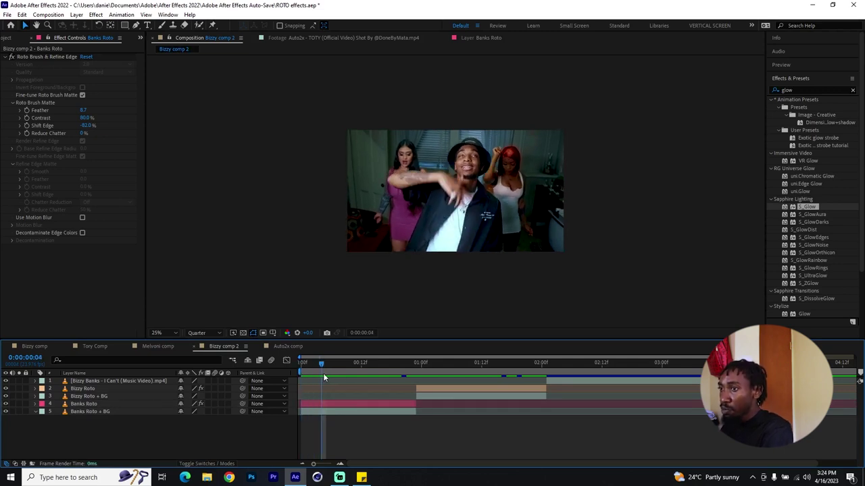
{"action": "left_click_drag", "start_coordinate": [316, 367], "coordinate": [328, 383]}
{"action": "left_click", "coordinate": [349, 403]}
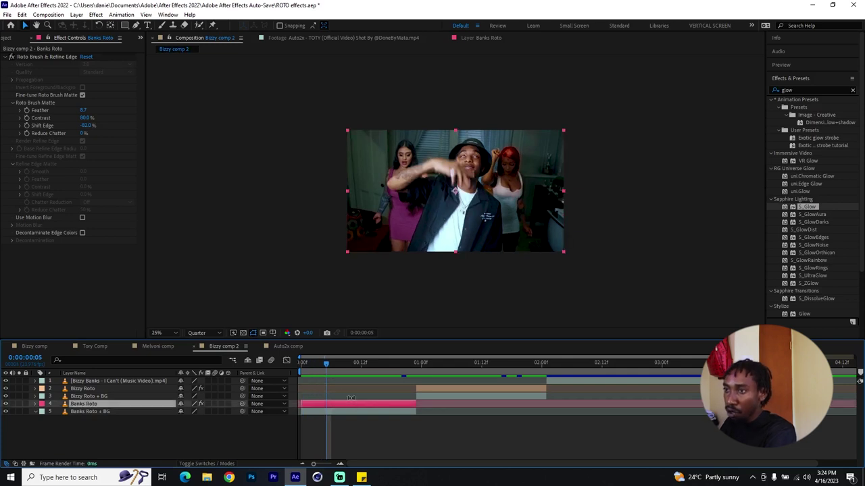
{"action": "left_click", "coordinate": [353, 412]}
{"action": "left_click_drag", "start_coordinate": [325, 368], "coordinate": [328, 385]}
{"action": "left_click", "coordinate": [334, 403]}
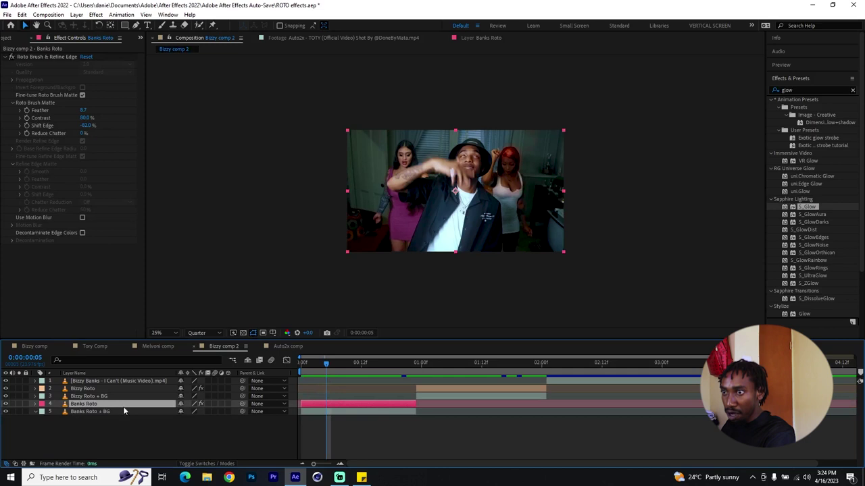
Find the Offset effect and apply it to the Banks Roto + BG layer
{"action": "left_click", "coordinate": [330, 412]}
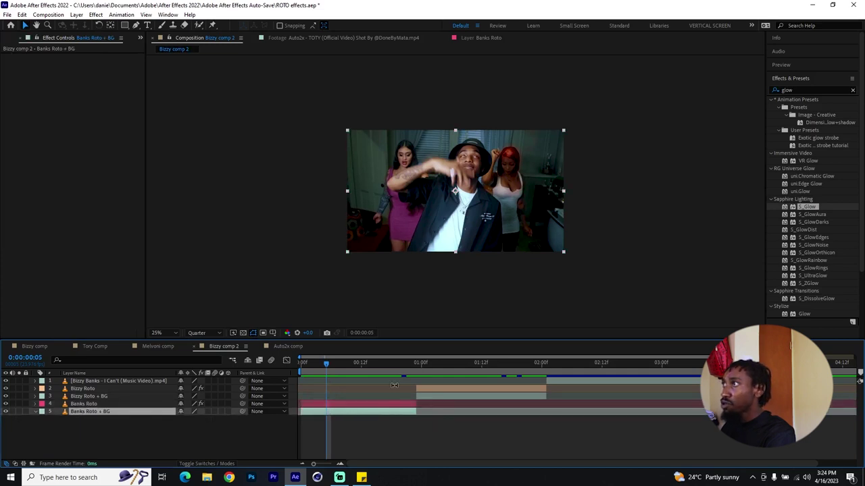
{"action": "left_click", "coordinate": [826, 89]}
{"action": "key", "text": "BackSpace"}
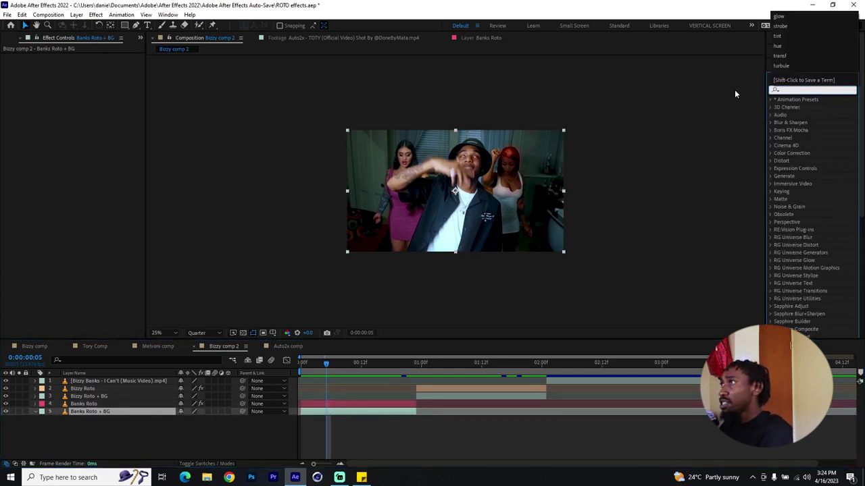
{"action": "type", "text": "offset"}
{"action": "left_click_drag", "start_coordinate": [820, 122], "coordinate": [164, 409]}
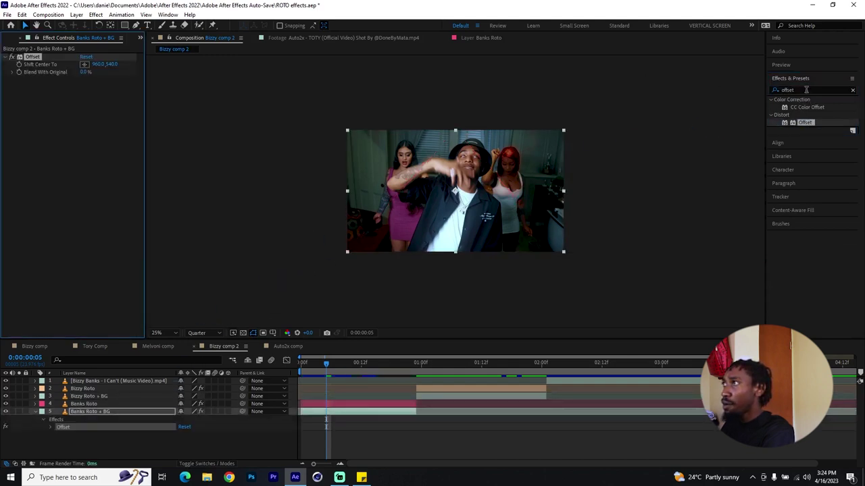
Find the Directional Blur effect, add it below Offset on the Banks Roto + BG layer, and disable it
{"action": "left_click", "coordinate": [852, 91]}
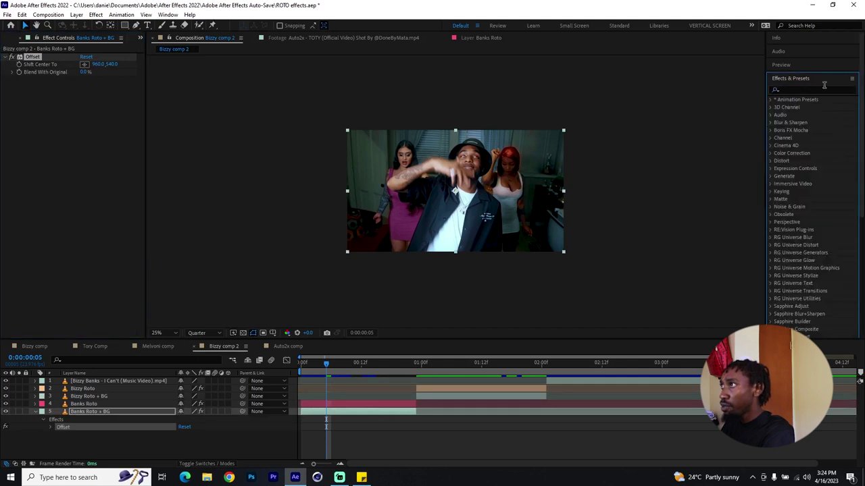
{"action": "left_click", "coordinate": [826, 91]}
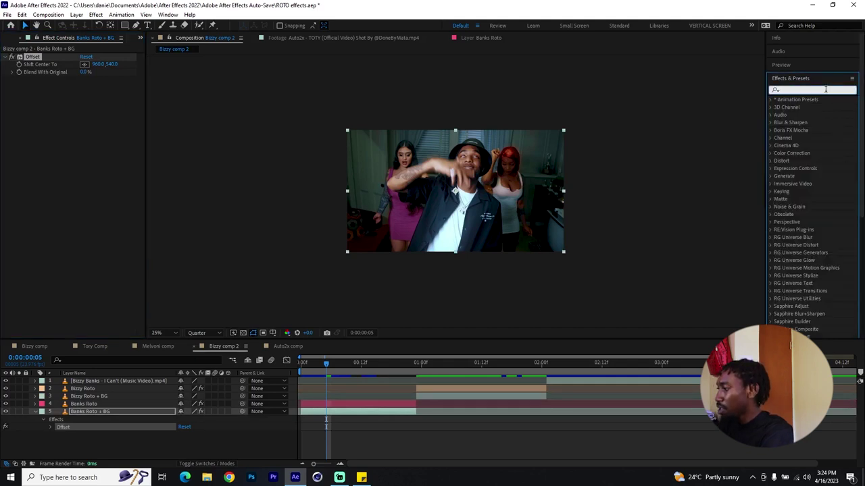
{"action": "type", "text": "directio"}
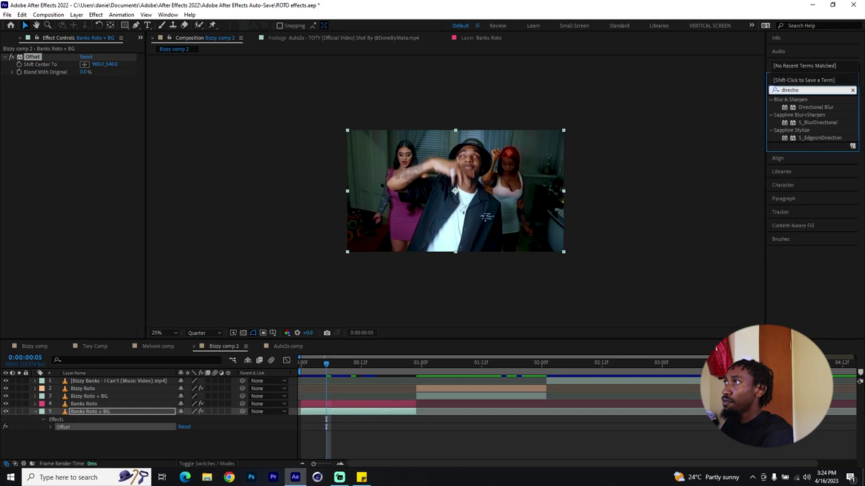
{"action": "left_click_drag", "start_coordinate": [816, 107], "coordinate": [95, 101]}
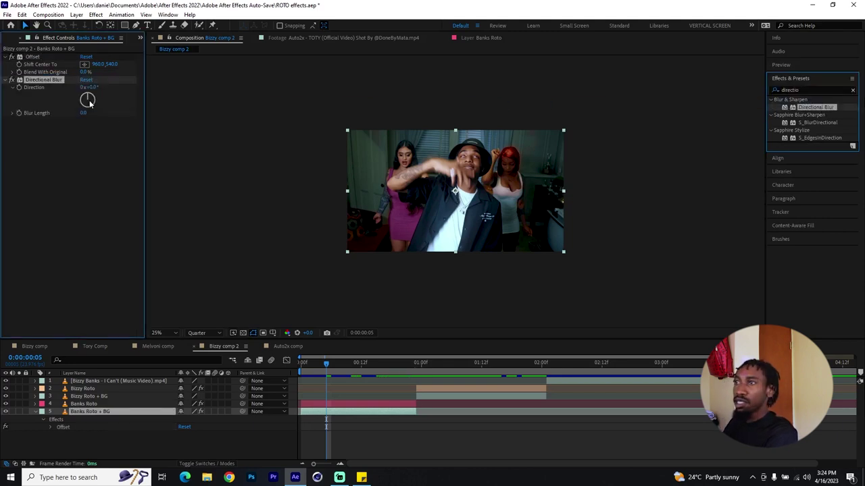
{"action": "left_click", "coordinate": [13, 80]}
Set a keyframe for Offset's Shift Center To at 0:00:00:01 and reveal the Banks Roto + BG layer's keyframes
{"action": "left_click", "coordinate": [34, 57]}
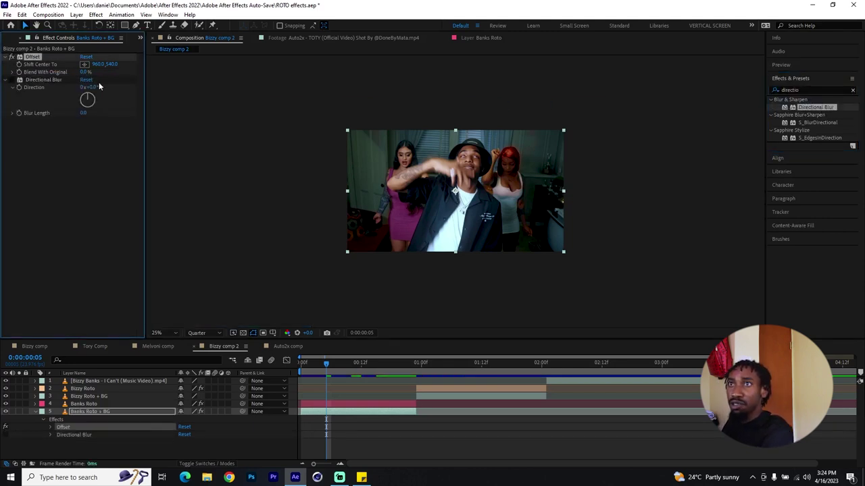
{"action": "left_click_drag", "start_coordinate": [317, 364], "coordinate": [305, 364]}
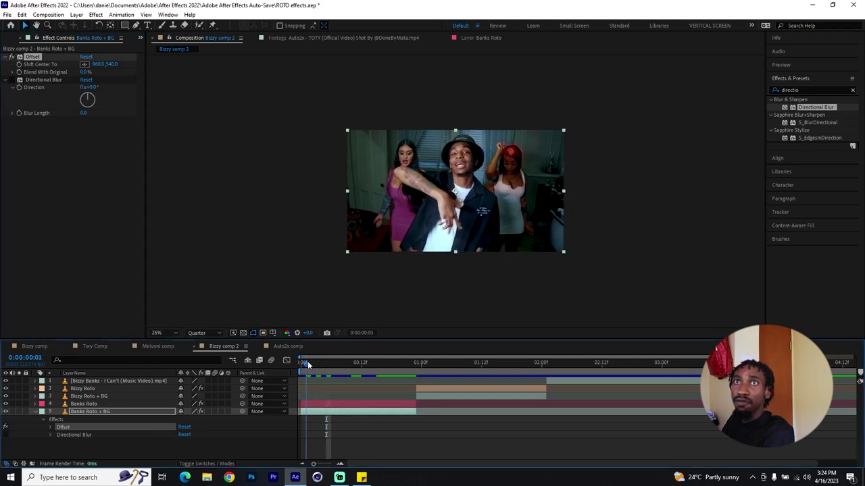
{"action": "left_click", "coordinate": [19, 65]}
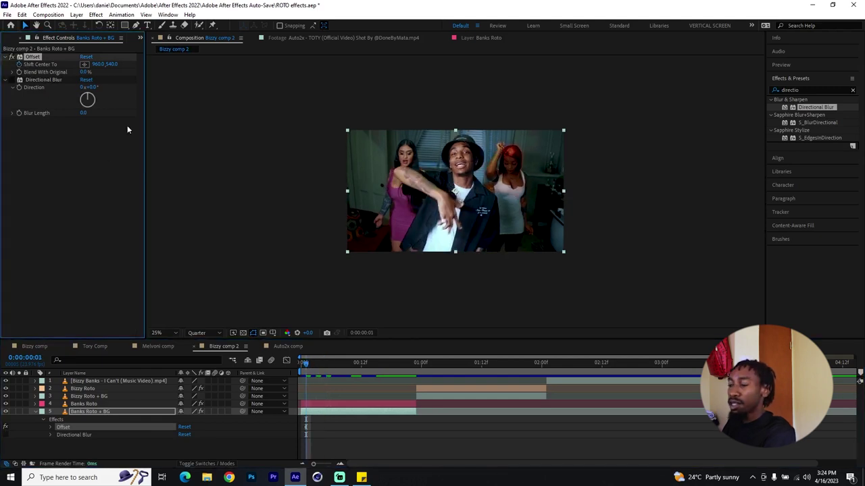
{"action": "left_click", "coordinate": [349, 404]}
{"action": "left_click", "coordinate": [348, 411]}
{"action": "key", "text": "u"}
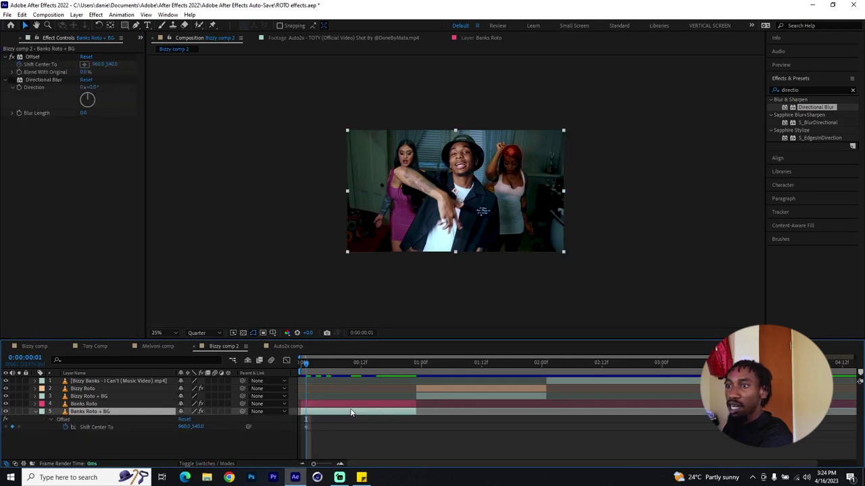
Keyframe Shift Center To at about 2881, 540 at 0:00:00:19 on the Banks Roto + BG layer
{"action": "left_click", "coordinate": [323, 364]}
{"action": "left_click_drag", "start_coordinate": [323, 364], "coordinate": [395, 370]}
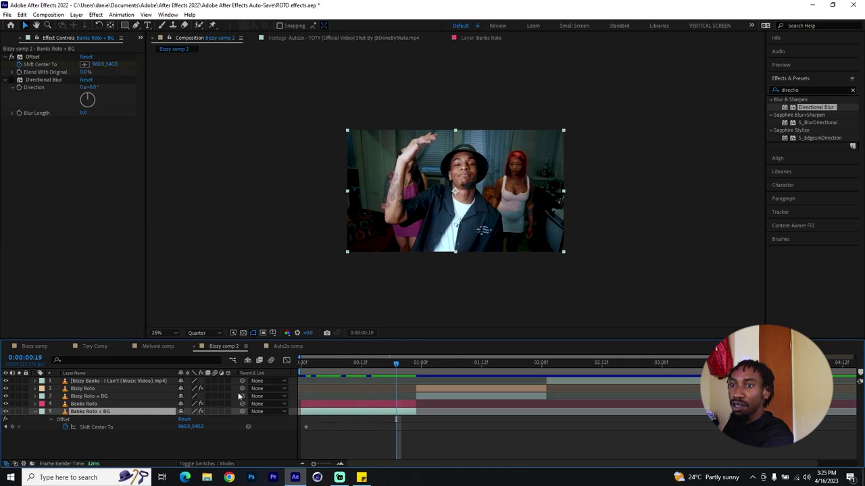
{"action": "left_click_drag", "start_coordinate": [181, 429], "coordinate": [490, 426]}
{"action": "left_click_drag", "start_coordinate": [183, 427], "coordinate": [305, 417]}
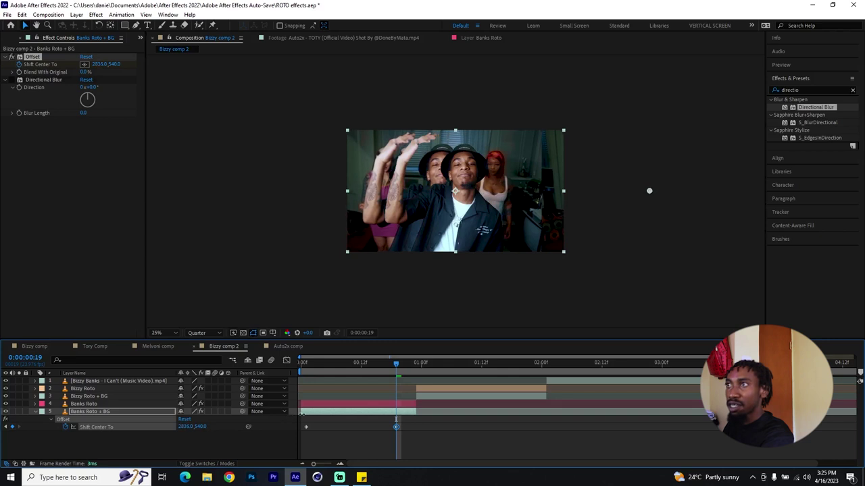
{"action": "left_click_drag", "start_coordinate": [183, 428], "coordinate": [207, 427]}
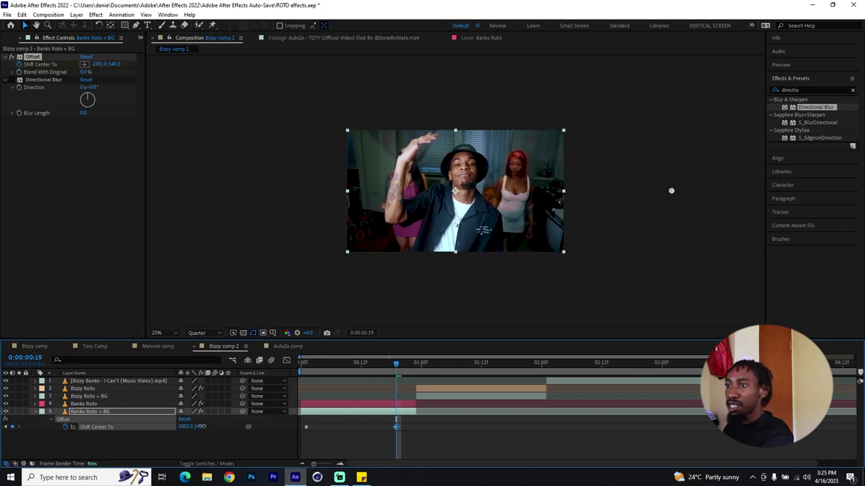
Apply Easy Ease to both Shift Center To keyframes and move them to 0:00:00:00 and about 0:00:00:22
{"action": "right_click", "coordinate": [306, 427]}
{"action": "mouse_move", "coordinate": [379, 420]}
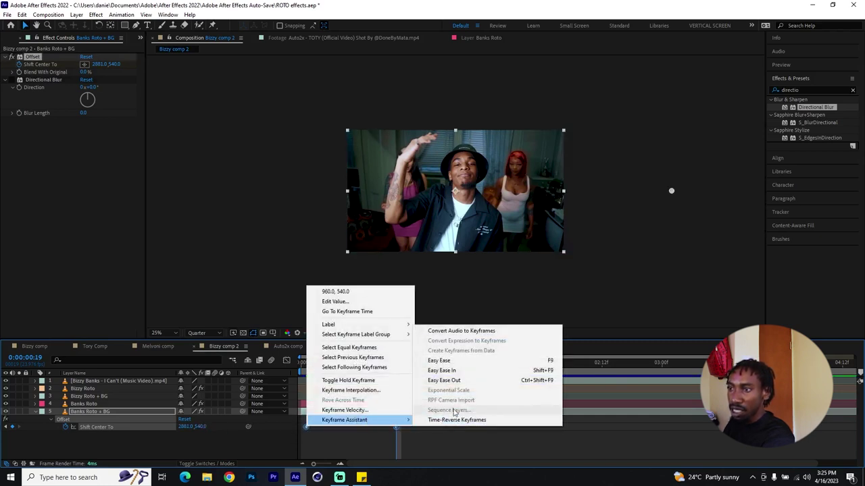
{"action": "left_click", "coordinate": [437, 360]}
{"action": "left_click_drag", "start_coordinate": [396, 427], "coordinate": [411, 428]}
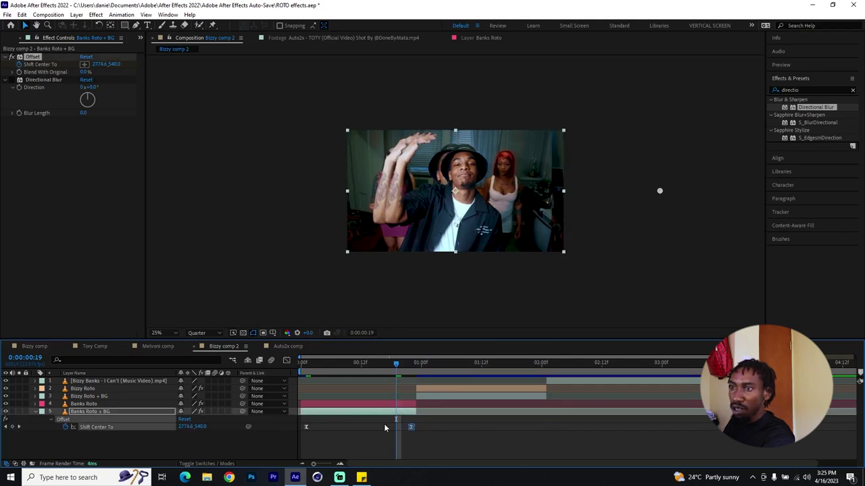
{"action": "left_click_drag", "start_coordinate": [303, 429], "coordinate": [300, 429]}
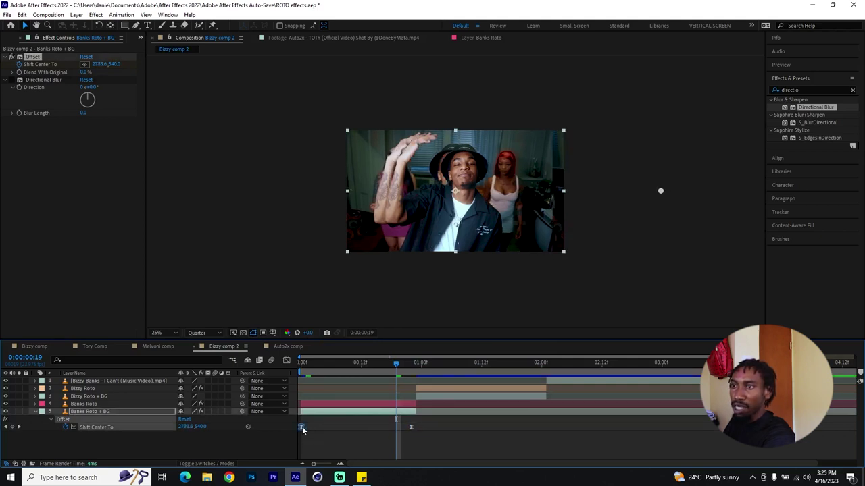
Preview the eased background slide from the start of Bizzy comp 2
{"action": "left_click", "coordinate": [304, 432]}
{"action": "left_click_drag", "start_coordinate": [315, 365], "coordinate": [291, 371]}
{"action": "key", "text": "space"}
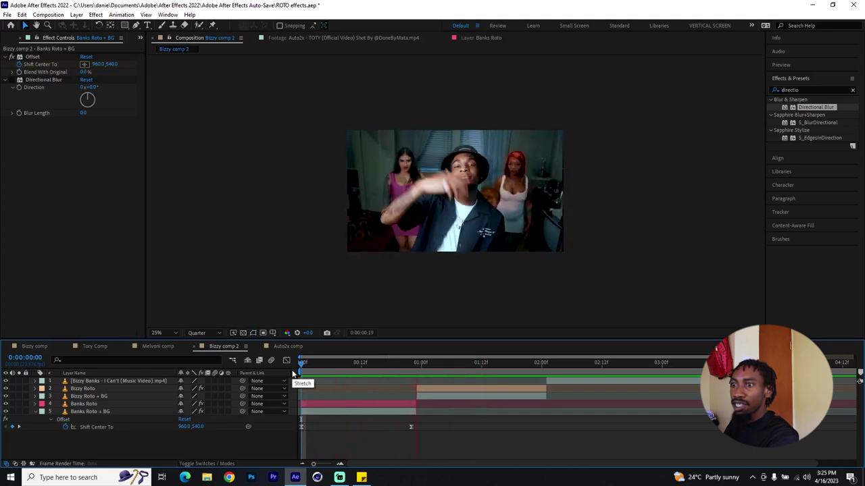
{"action": "key", "text": "space"}
{"action": "key", "text": "space"}
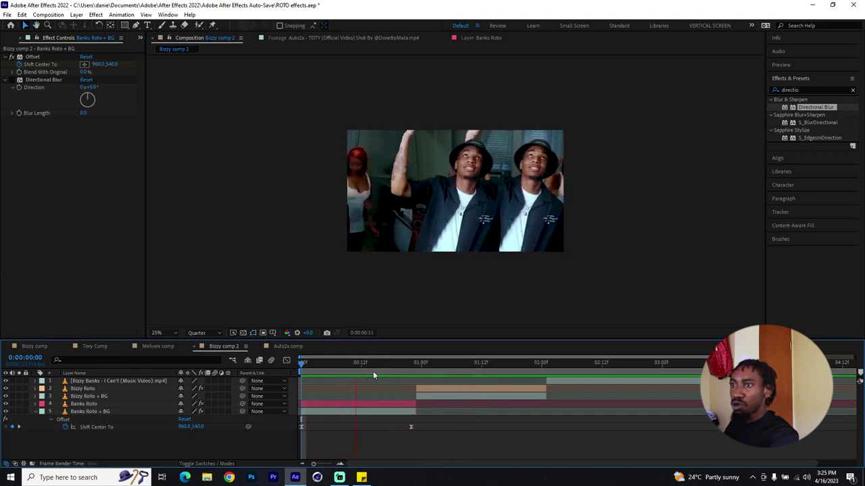
Set the Shift Center To keyframe at 0:00:00:22 on Banks Roto + BG to about 4802, 540 and preview the slide
{"action": "left_click_drag", "start_coordinate": [301, 371], "coordinate": [411, 371]}
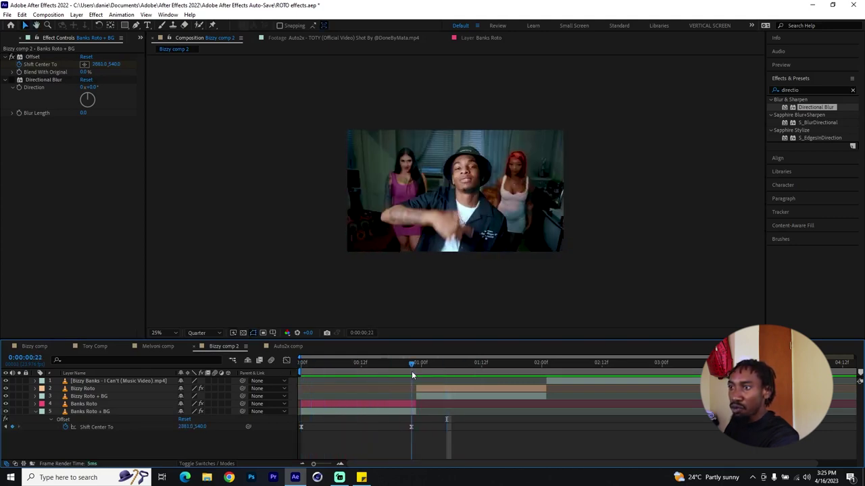
{"action": "left_click", "coordinate": [184, 427]}
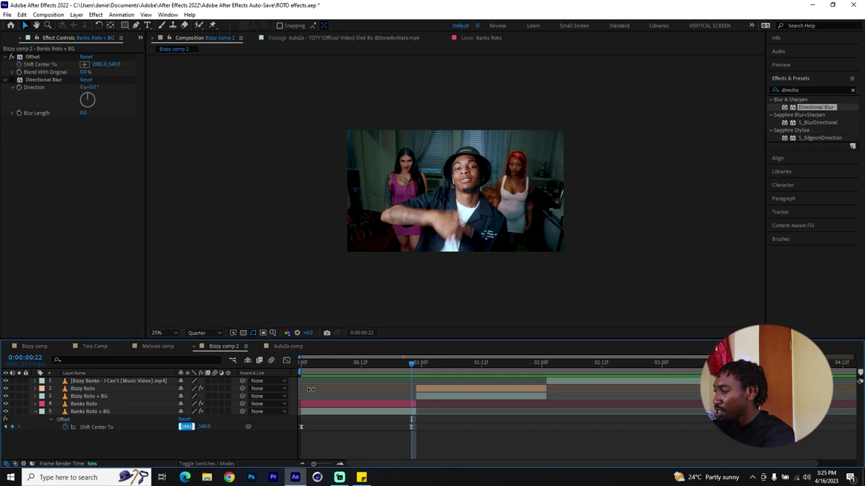
{"action": "type", "text": "3660"}
{"action": "key", "text": "Return"}
{"action": "left_click_drag", "start_coordinate": [187, 428], "coordinate": [275, 427]}
{"action": "left_click_drag", "start_coordinate": [747, 190], "coordinate": [671, 397]}
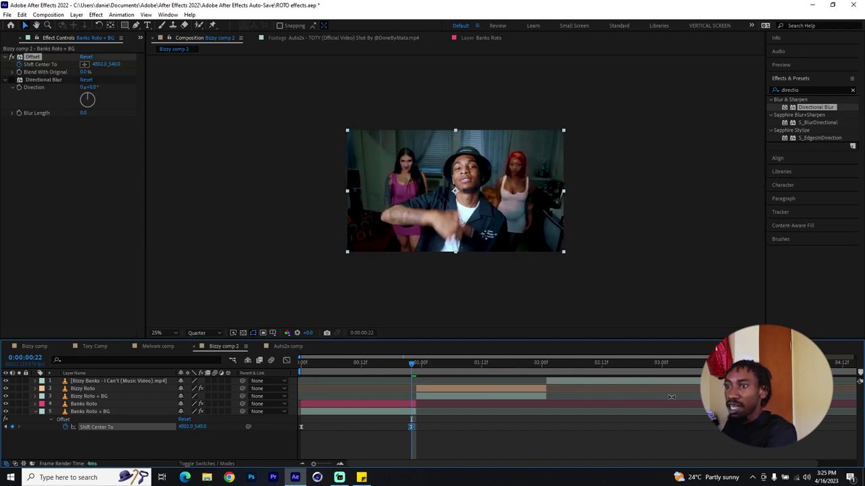
{"action": "key", "text": "space"}
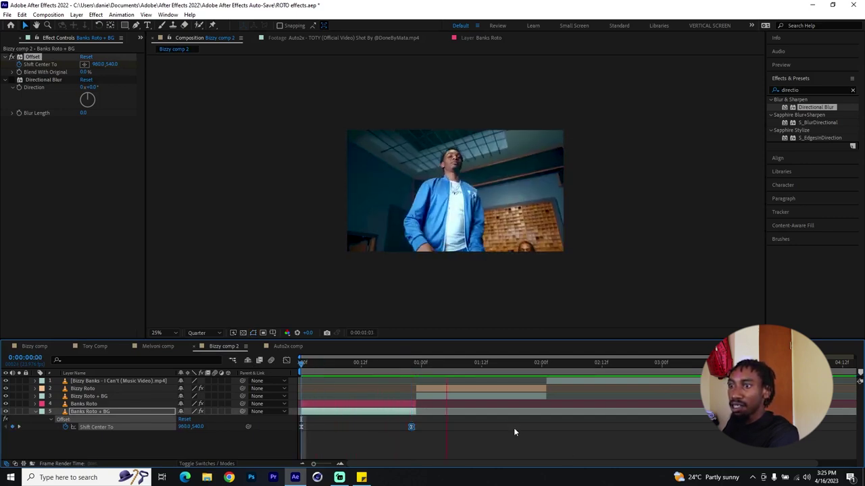
{"action": "key", "text": "space"}
{"action": "left_click", "coordinate": [305, 367]}
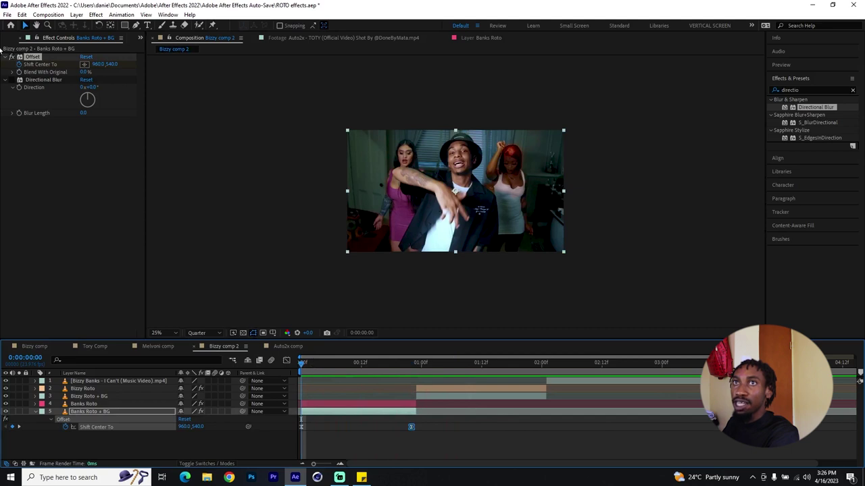
Enable Directional Blur on the Banks Roto + BG layer with Direction at 37° and Blur Length at 14.6
{"action": "left_click", "coordinate": [42, 80]}
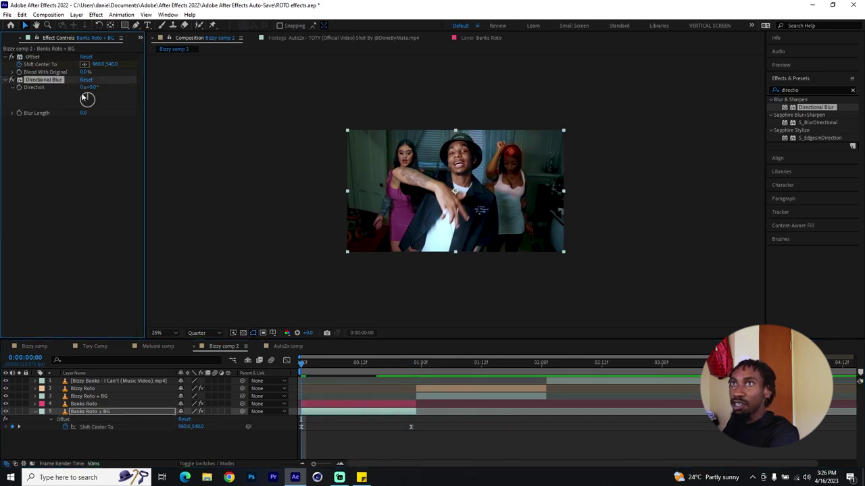
{"action": "left_click_drag", "start_coordinate": [88, 95], "coordinate": [93, 98]}
{"action": "left_click", "coordinate": [355, 362]}
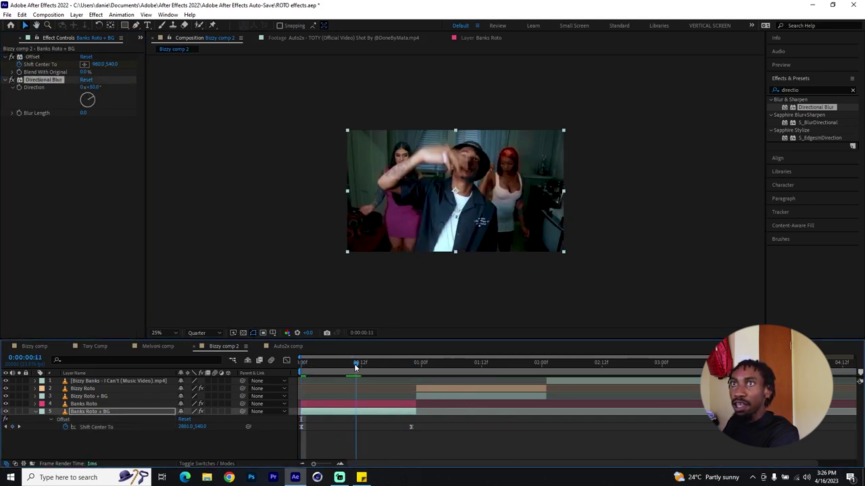
{"action": "left_click_drag", "start_coordinate": [84, 113], "coordinate": [99, 113]}
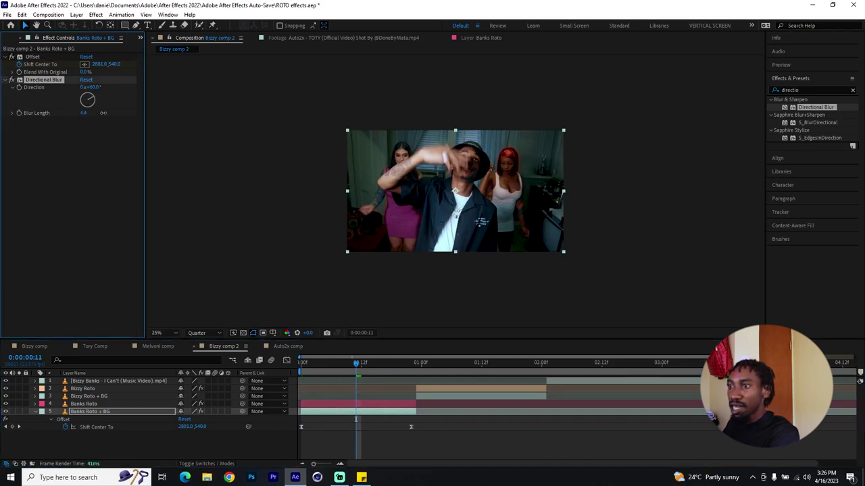
{"action": "left_click_drag", "start_coordinate": [360, 364], "coordinate": [381, 365]}
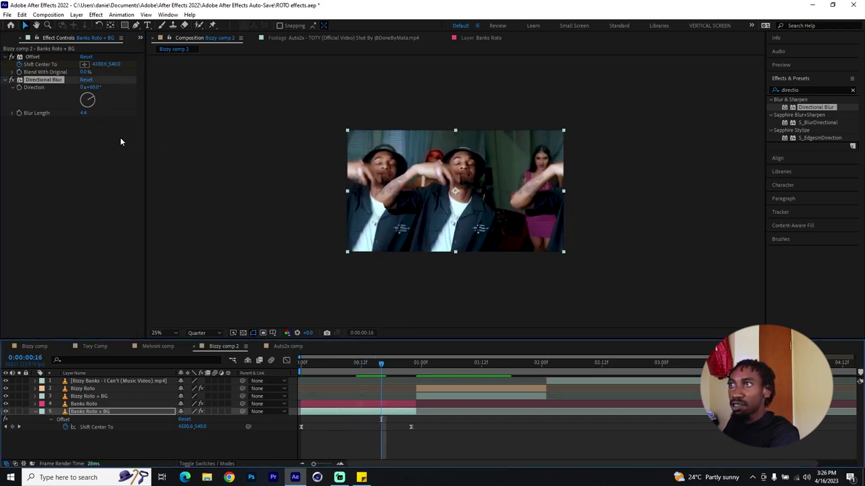
{"action": "left_click_drag", "start_coordinate": [84, 113], "coordinate": [66, 119]}
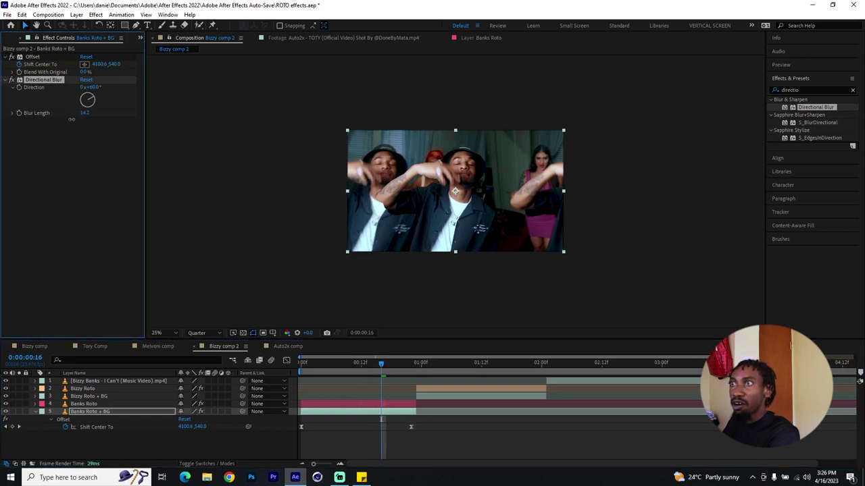
{"action": "left_click_drag", "start_coordinate": [91, 102], "coordinate": [93, 101]}
{"action": "left_click_drag", "start_coordinate": [92, 90], "coordinate": [91, 93]}
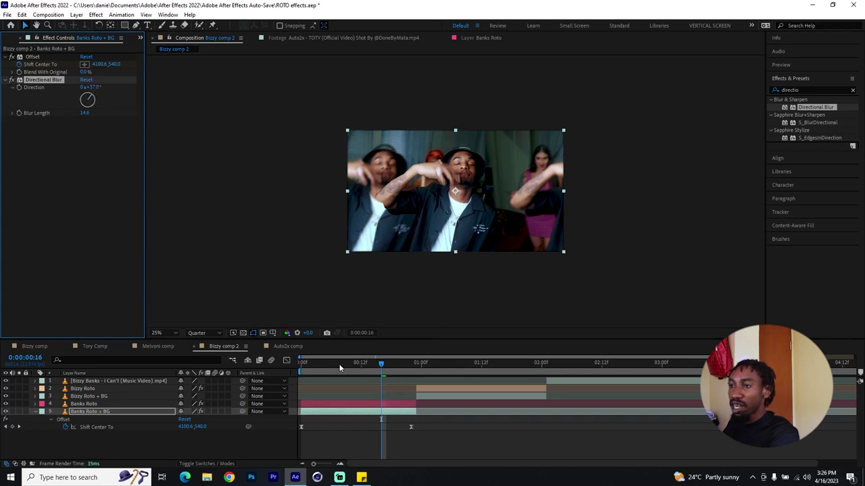
Preview the blurred sliding background from the beginning of the composition
{"action": "key", "text": "Home"}
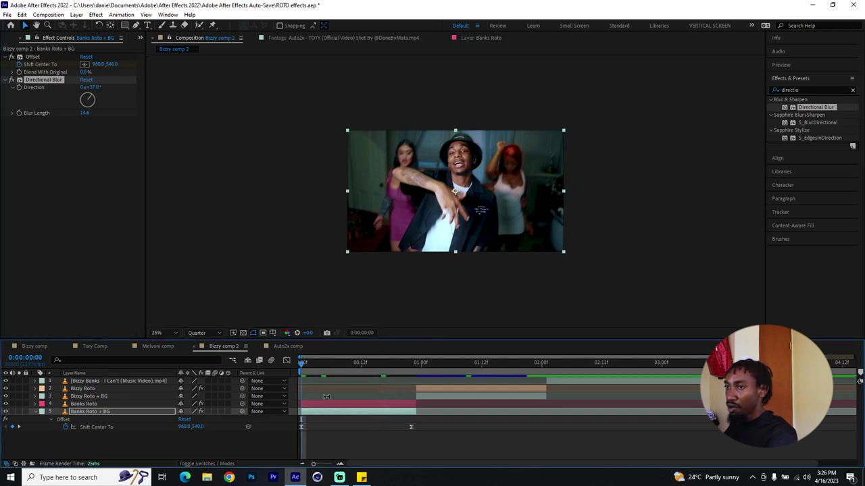
{"action": "key", "text": "space"}
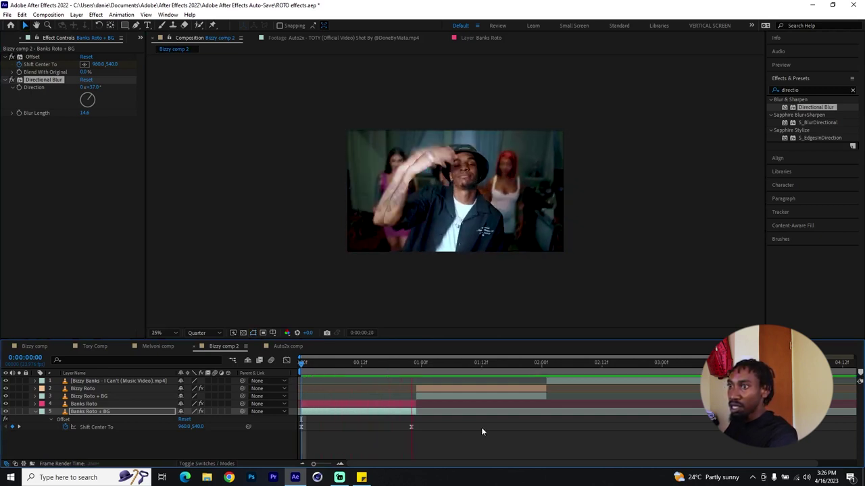
{"action": "left_click", "coordinate": [303, 365]}
{"action": "key", "text": "space"}
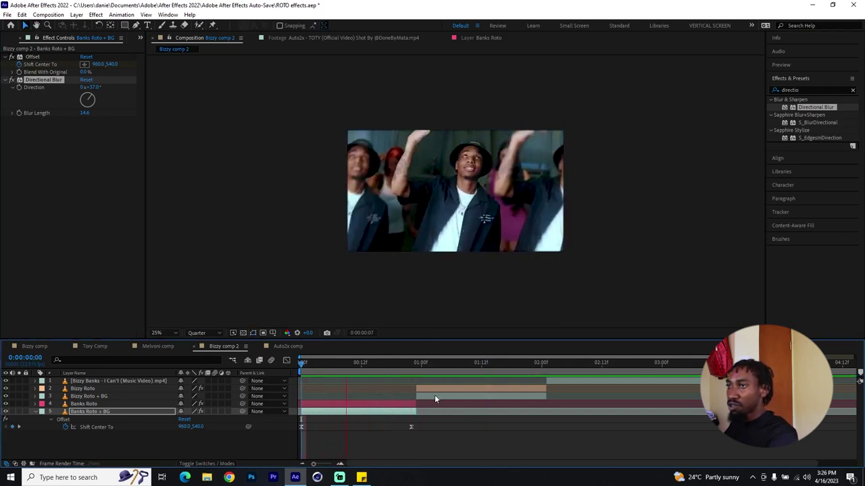
{"action": "key", "text": "space"}
Keyframe the Banks Roto + BG layer's Scale at 100% at 0:00:00:00 and 120% at 0:00:00:10
{"action": "left_click_drag", "start_coordinate": [311, 366], "coordinate": [351, 369]}
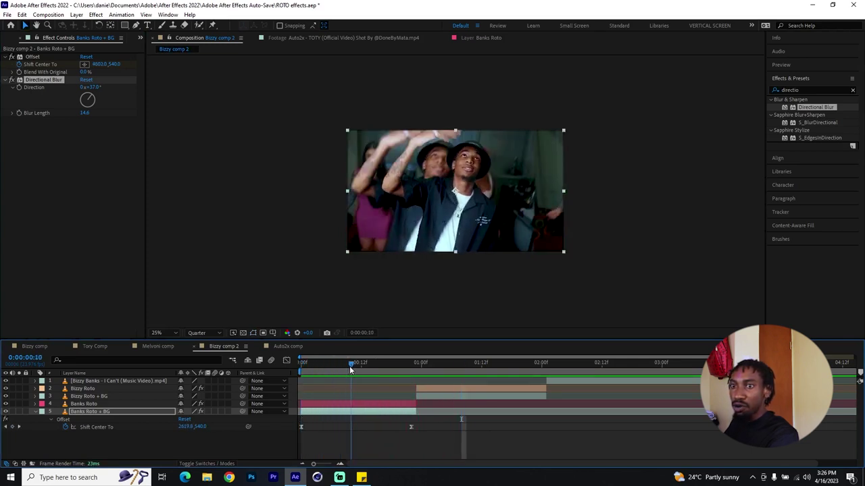
{"action": "left_click", "coordinate": [109, 411]}
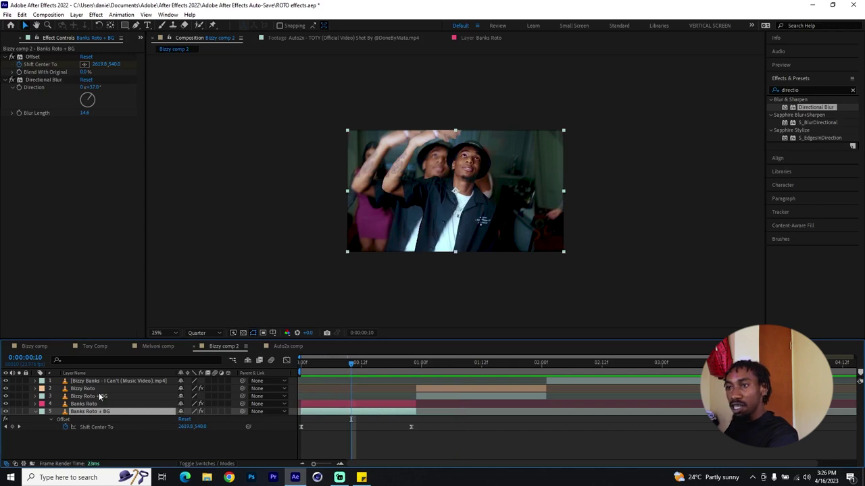
{"action": "key", "text": "s"}
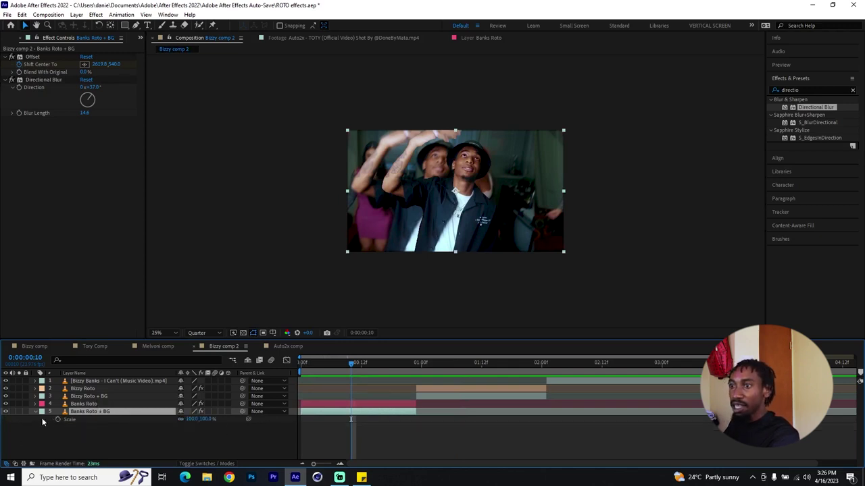
{"action": "left_click", "coordinate": [57, 419]}
{"action": "left_click_drag", "start_coordinate": [352, 418], "coordinate": [301, 427]}
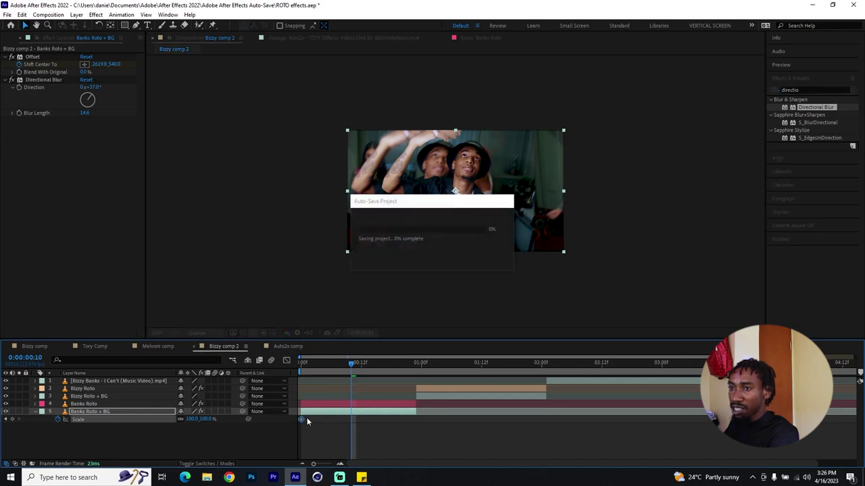
{"action": "left_click_drag", "start_coordinate": [189, 420], "coordinate": [202, 421]}
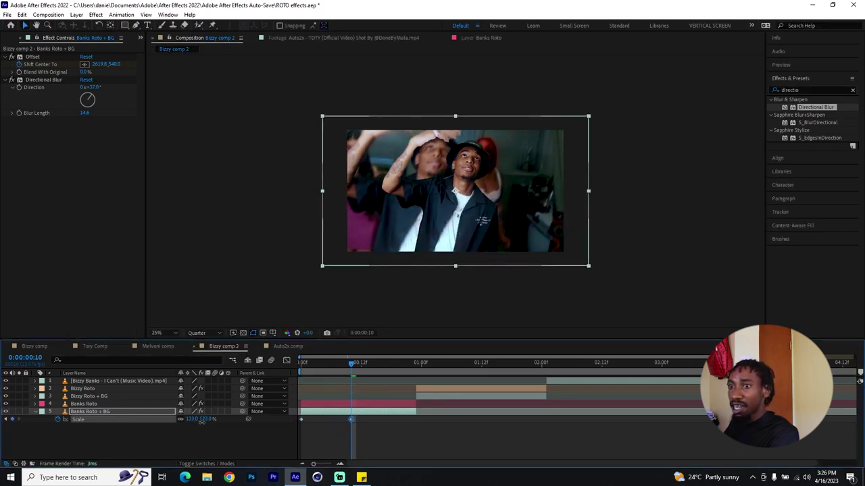
{"action": "left_click_drag", "start_coordinate": [201, 421], "coordinate": [200, 422]}
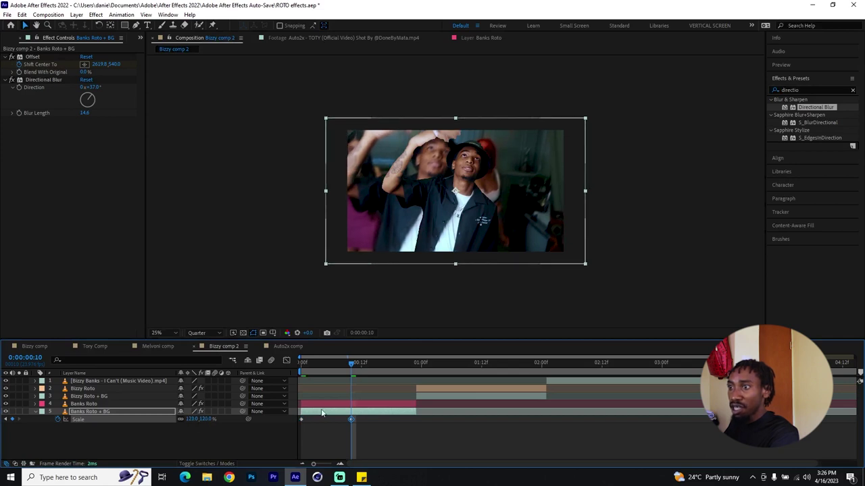
Duplicate the first Scale keyframe at 0:00:00:22 and reveal all of the Banks Roto + BG layer's keyframes
{"action": "left_click_drag", "start_coordinate": [373, 369], "coordinate": [412, 369]}
{"action": "left_click", "coordinate": [302, 420]}
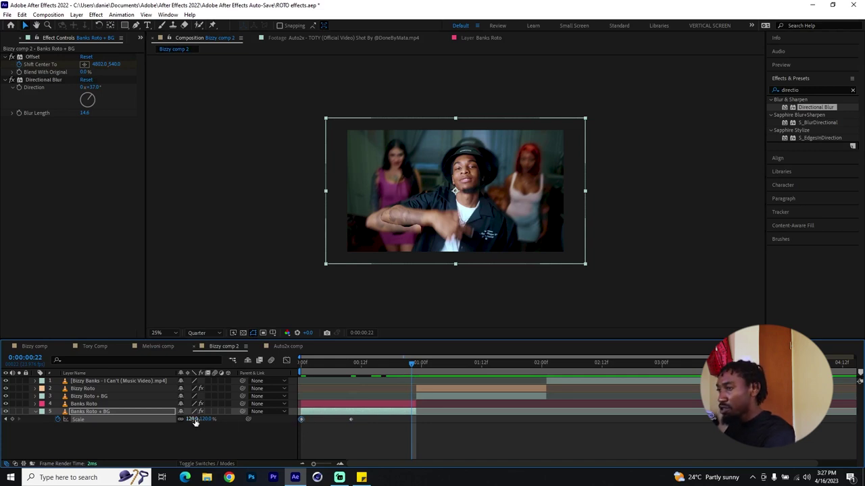
{"action": "key", "text": "ctrl+v"}
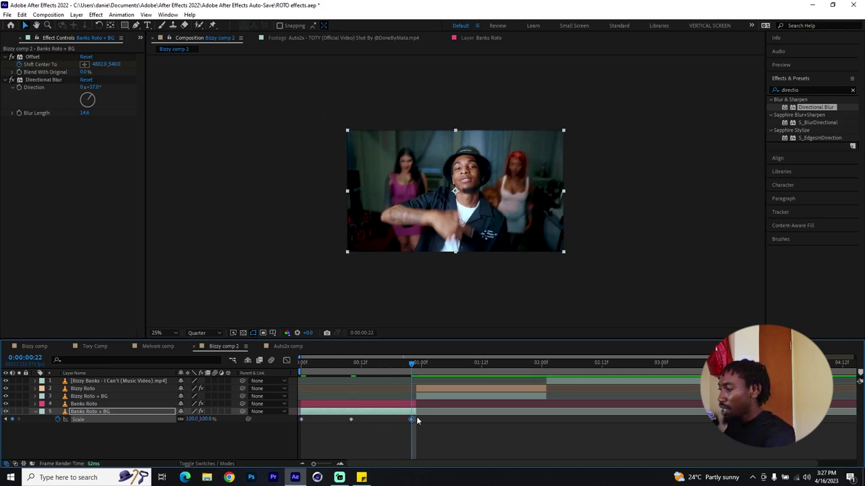
{"action": "key", "text": "u"}
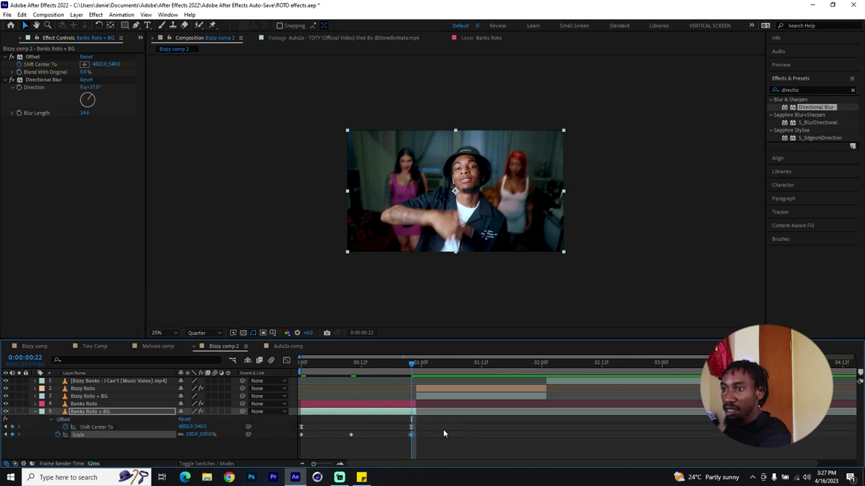
Apply Easy Ease to the three Scale keyframes on Banks Roto + BG and preview the animation from the start
{"action": "left_click_drag", "start_coordinate": [428, 447], "coordinate": [297, 432]}
{"action": "right_click", "coordinate": [302, 434]}
{"action": "mouse_move", "coordinate": [337, 427]}
{"action": "left_click", "coordinate": [473, 373]}
{"action": "left_click_drag", "start_coordinate": [313, 363], "coordinate": [268, 366]}
{"action": "key", "text": "space"}
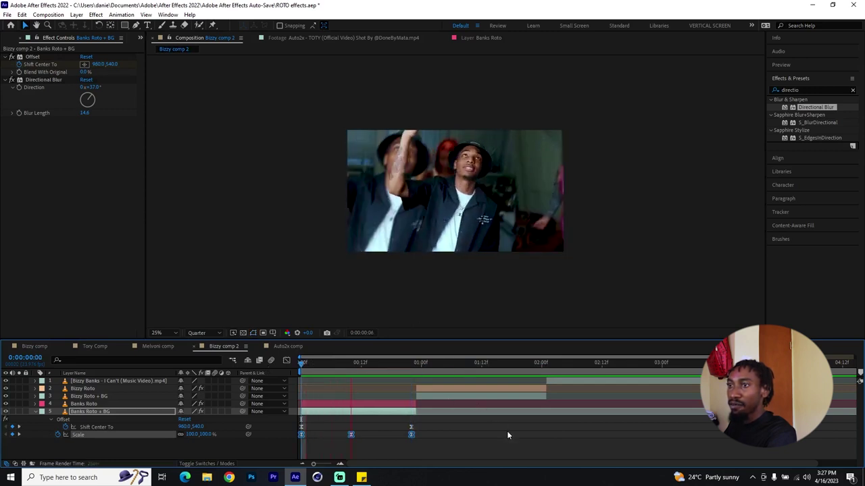
{"action": "key", "text": "space"}
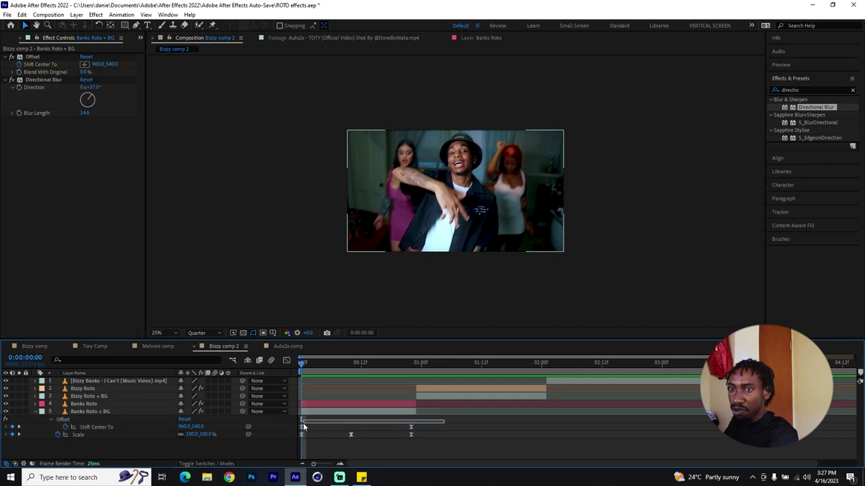
Reshape the Shift Center To speed graph so it peaks at about four frames and tapers toward 0:00:00:22, and preview the slide
{"action": "left_click", "coordinate": [136, 418]}
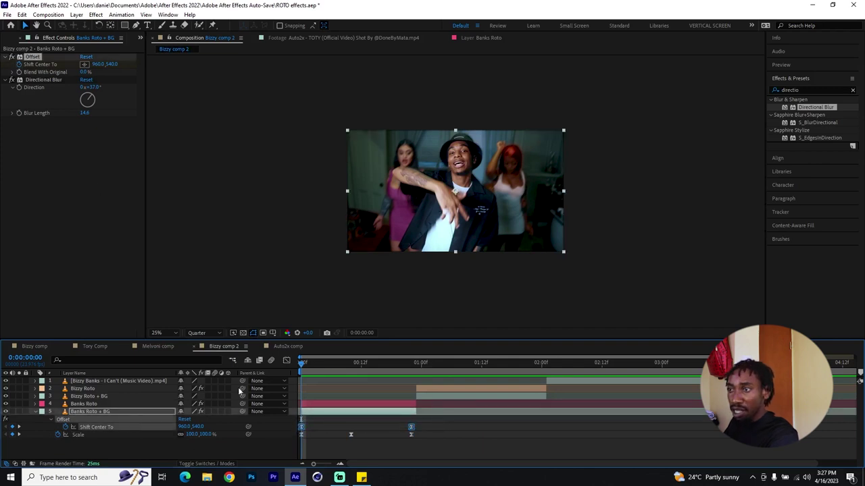
{"action": "key", "text": "shift+F3"}
{"action": "right_click", "coordinate": [437, 417]}
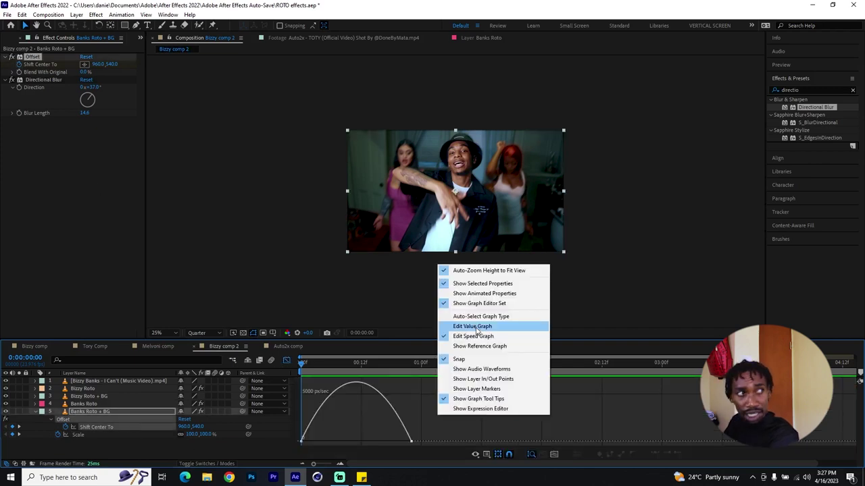
{"action": "left_click", "coordinate": [477, 337]}
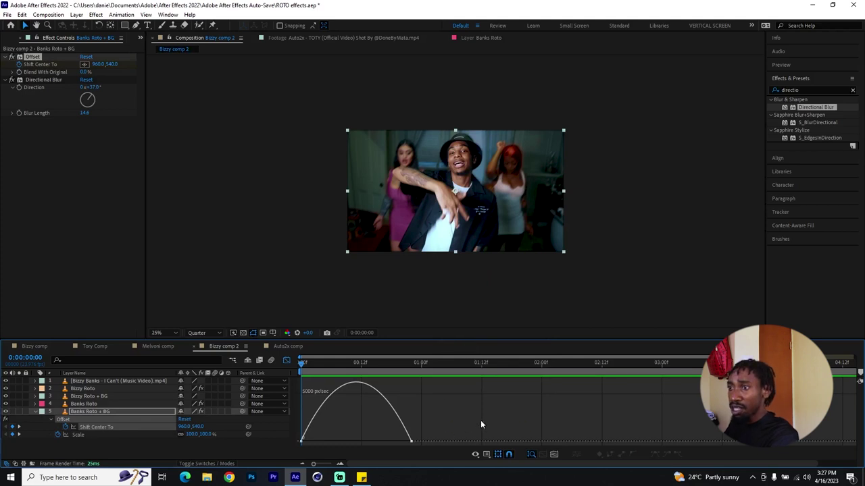
{"action": "left_click_drag", "start_coordinate": [473, 420], "coordinate": [321, 442]}
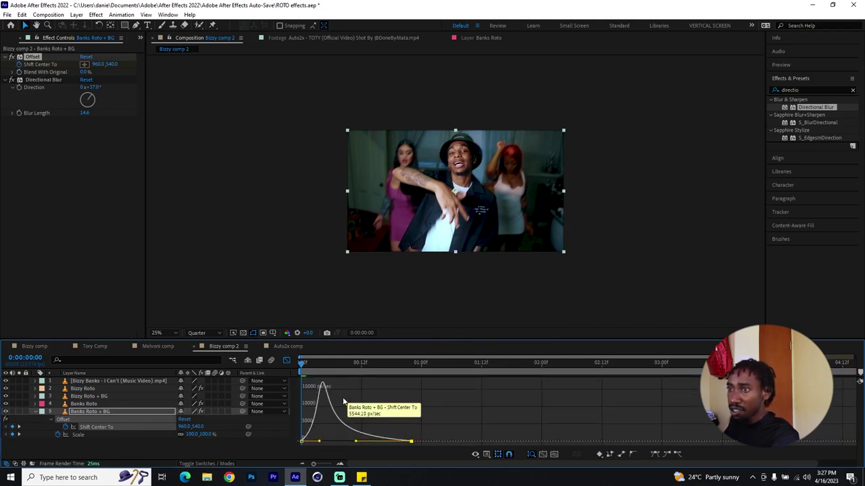
{"action": "left_click", "coordinate": [286, 360]}
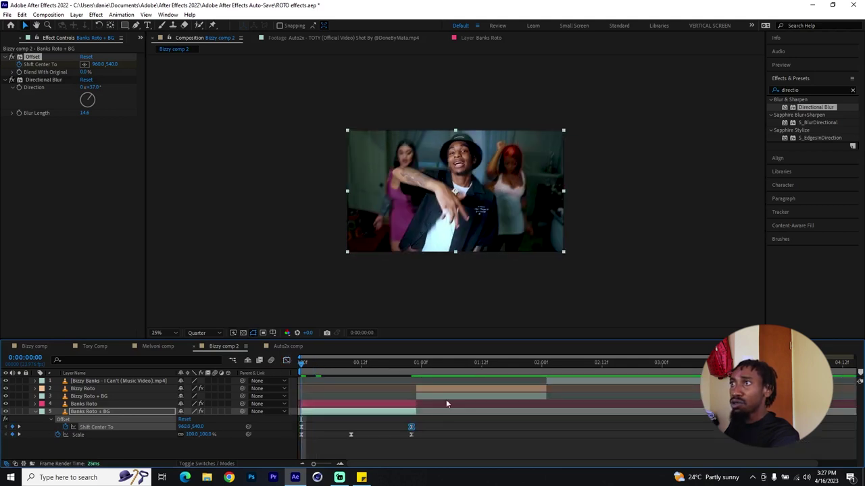
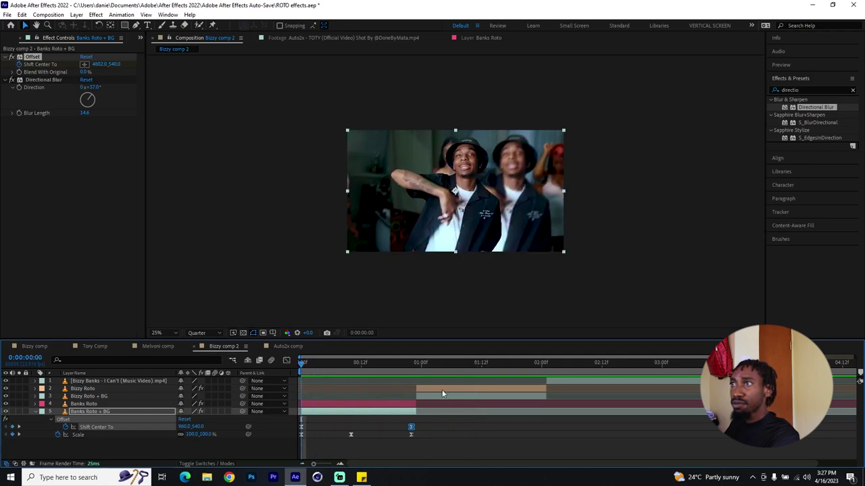
{"action": "key", "text": "space"}
{"action": "left_click_drag", "start_coordinate": [302, 363], "coordinate": [412, 370]}
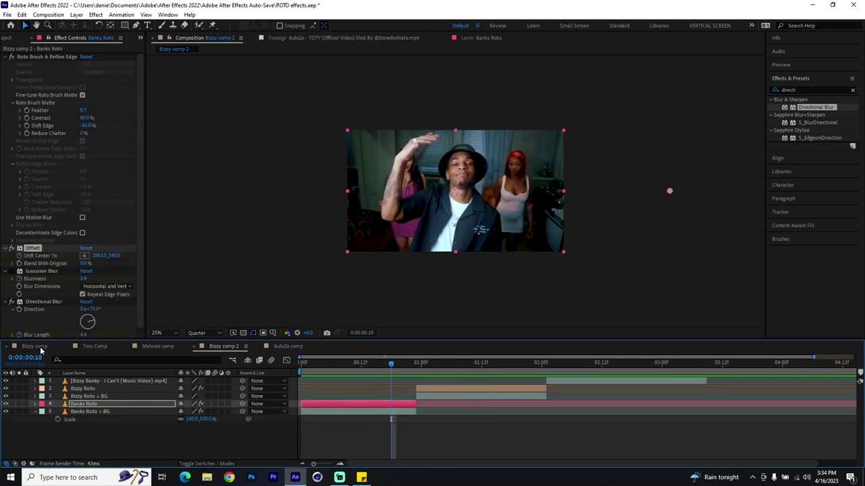
Switch to the Bizzy comp composition and scrub through the Bizzy Roto layer's footage
{"action": "left_click", "coordinate": [39, 347]}
{"action": "left_click_drag", "start_coordinate": [320, 369], "coordinate": [420, 365]}
{"action": "left_click", "coordinate": [19, 389]}
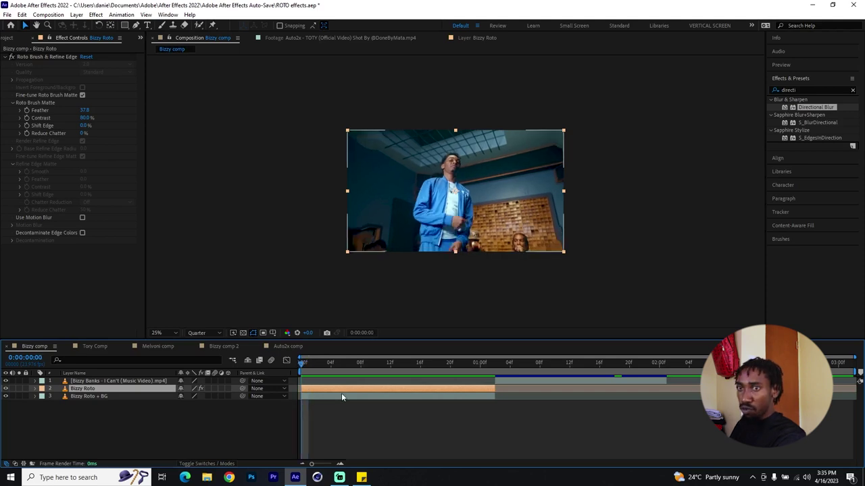
Duplicate the Bizzy Roto layer and apply the Transform effect to both the copy and the original
{"action": "key", "text": "ctrl+d"}
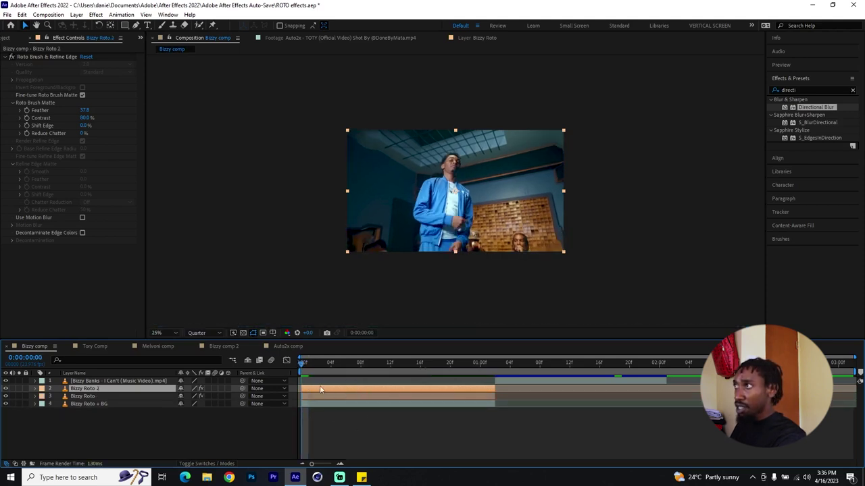
{"action": "left_click", "coordinate": [802, 90]}
{"action": "type", "text": "transf"}
{"action": "left_click_drag", "start_coordinate": [809, 107], "coordinate": [128, 391]}
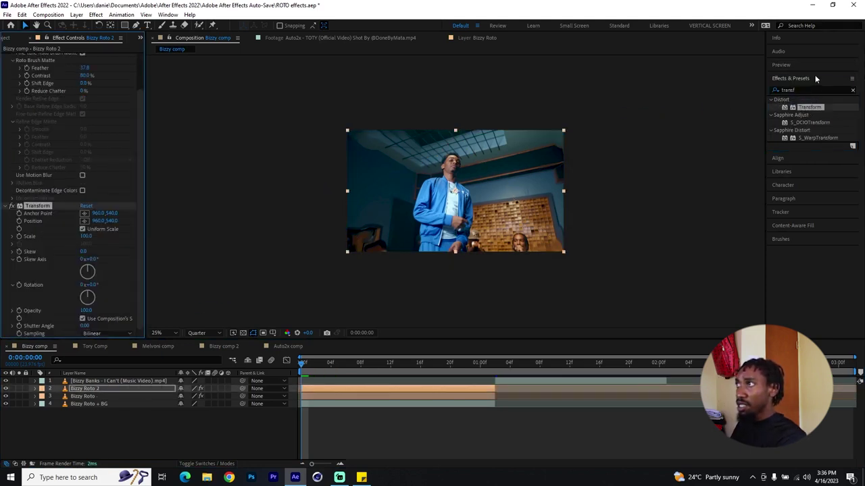
{"action": "left_click", "coordinate": [165, 397]}
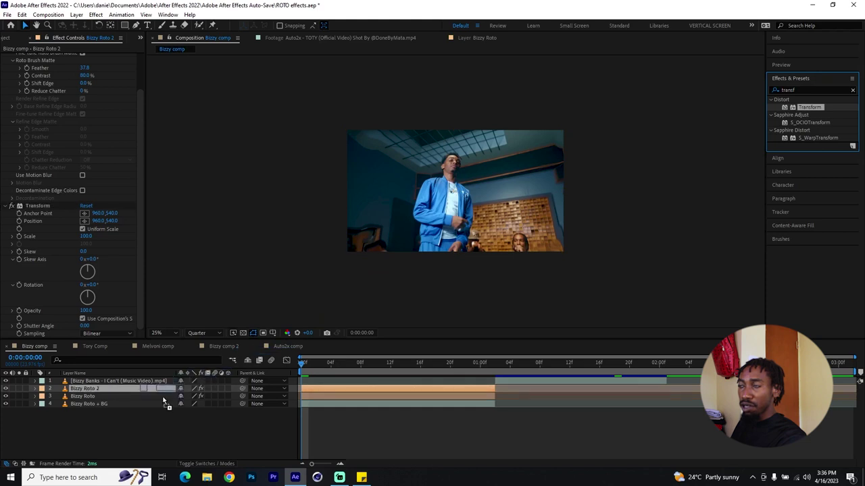
{"action": "key", "text": "Page_Down"}
{"action": "left_click", "coordinate": [331, 395]}
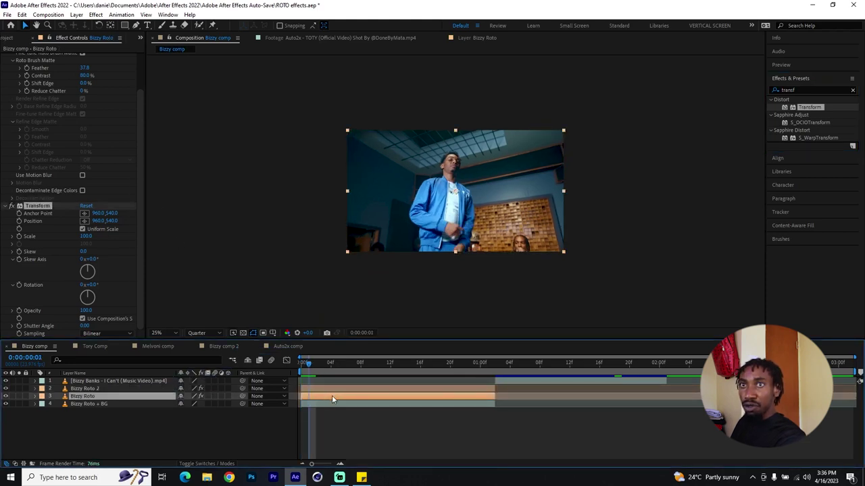
Return to the first frame and preview the opening of the footage to judge the animation timing
{"action": "key", "text": "Page_Up"}
{"action": "key", "text": "space"}
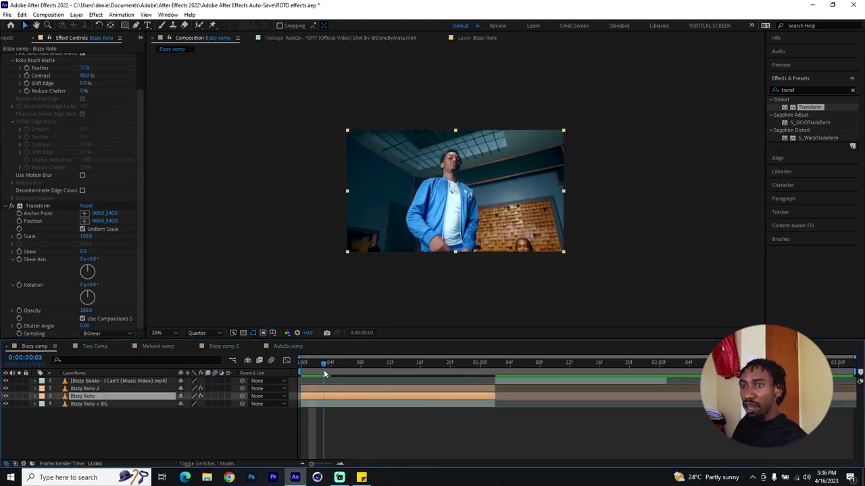
{"action": "key", "text": "space"}
{"action": "key", "text": "space"}
{"action": "key", "text": "space"}
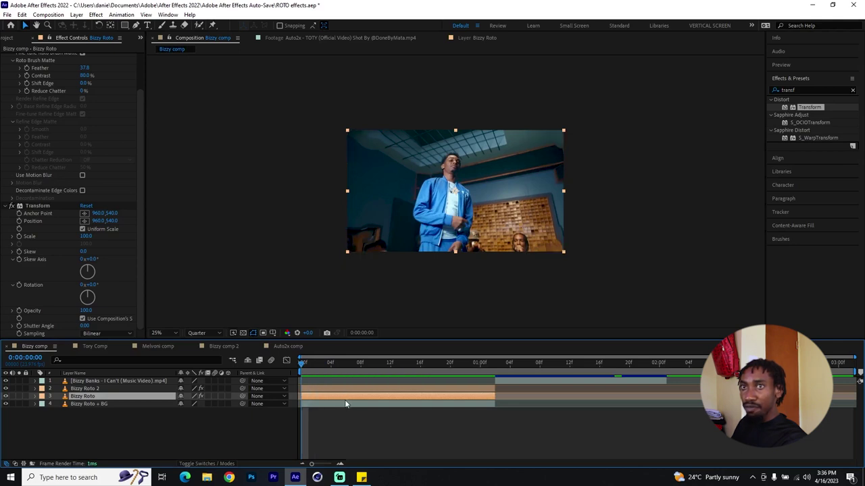
{"action": "key", "text": "space"}
{"action": "key", "text": "space"}
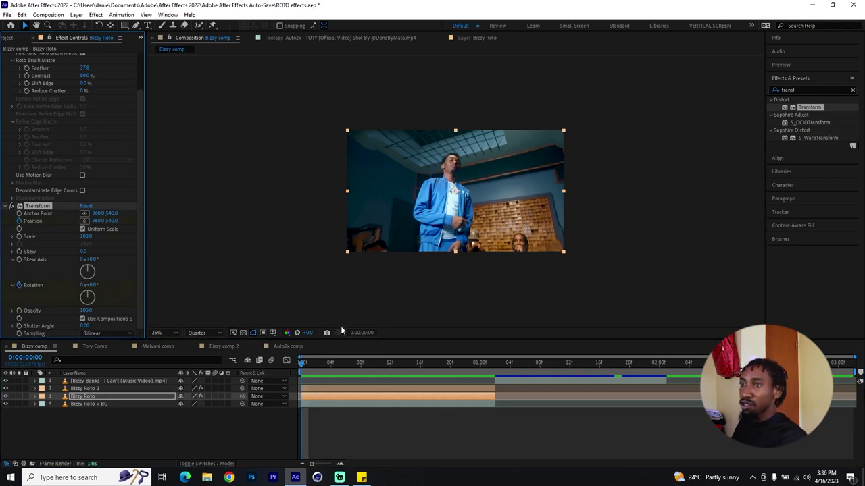
Enable Position and Rotation keyframes in Bizzy Roto's Transform effect and move them from the start to about 0:00:00:10
{"action": "key", "text": "u"}
{"action": "left_click", "coordinate": [309, 417]}
{"action": "left_click_drag", "start_coordinate": [310, 413], "coordinate": [373, 415]}
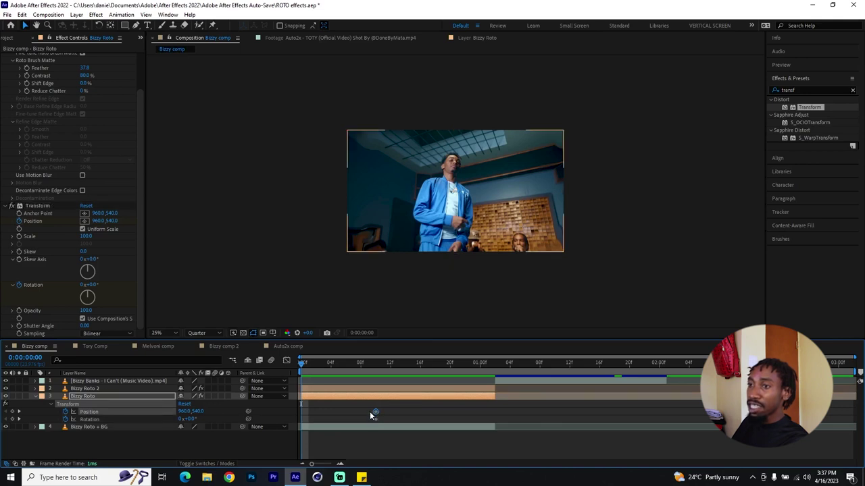
{"action": "left_click", "coordinate": [321, 412]}
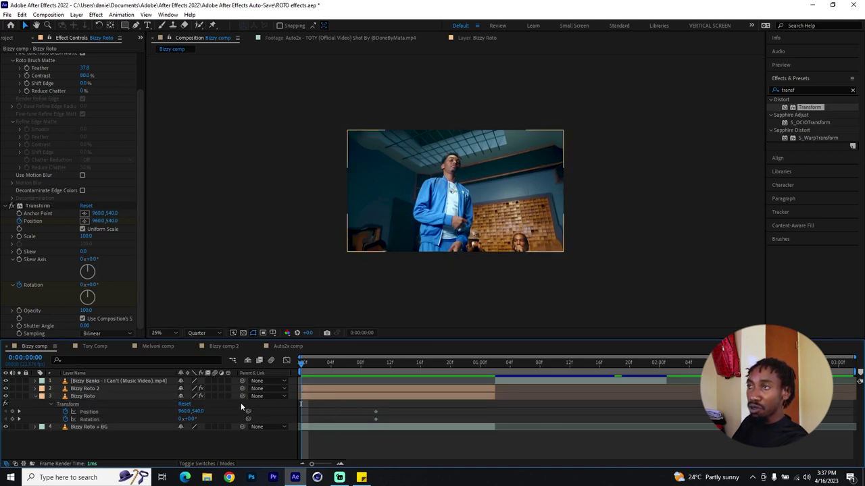
At frame 0, set Bizzy Roto's Transform Position to 2486, 540 and its Rotation to 279° so the figure starts off-screen
{"action": "left_click_drag", "start_coordinate": [192, 419], "coordinate": [299, 420]}
{"action": "left_click_drag", "start_coordinate": [184, 412], "coordinate": [388, 375]}
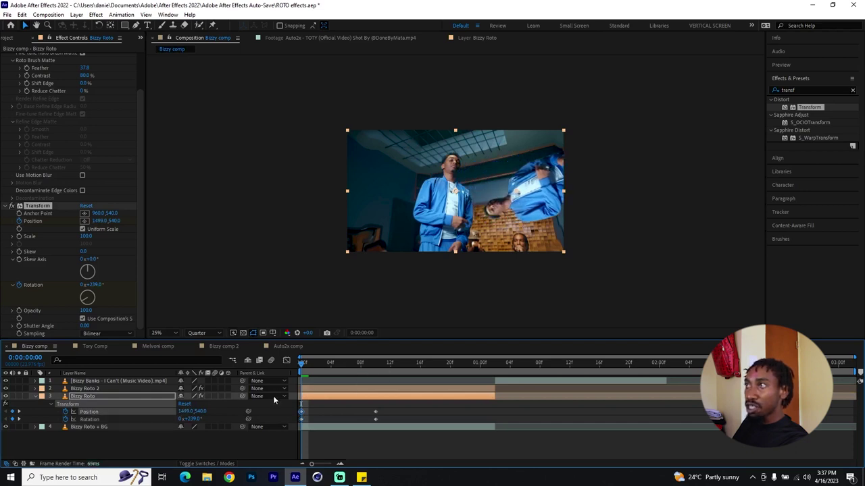
{"action": "left_click_drag", "start_coordinate": [194, 419], "coordinate": [560, 369]}
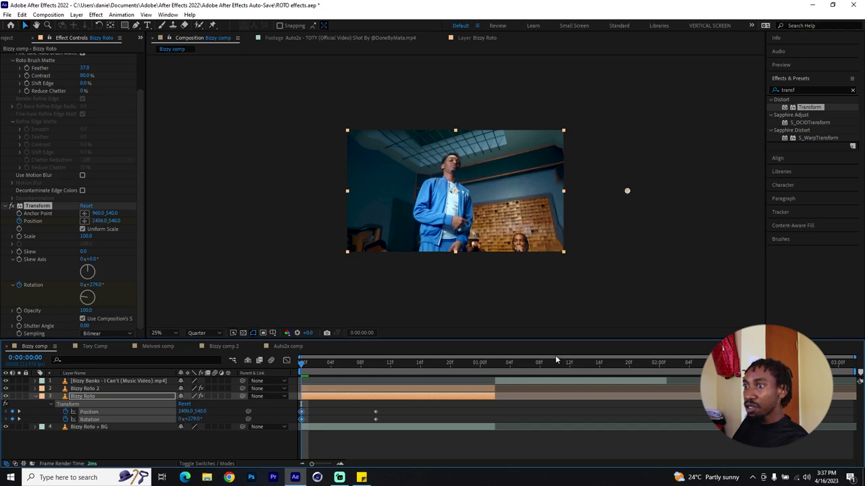
Move Bizzy Roto's ending Position and Rotation keyframes to 0:00:00:04 and scrub through the fly-in
{"action": "mouse_move", "coordinate": [303, 370]}
{"action": "left_mouse_down"}
{"action": "mouse_move", "coordinate": [392, 371]}
{"action": "mouse_move", "coordinate": [302, 372]}
{"action": "left_mouse_up"}
{"action": "left_click_drag", "start_coordinate": [375, 414], "coordinate": [330, 413]}
{"action": "left_click_drag", "start_coordinate": [301, 374], "coordinate": [330, 370]}
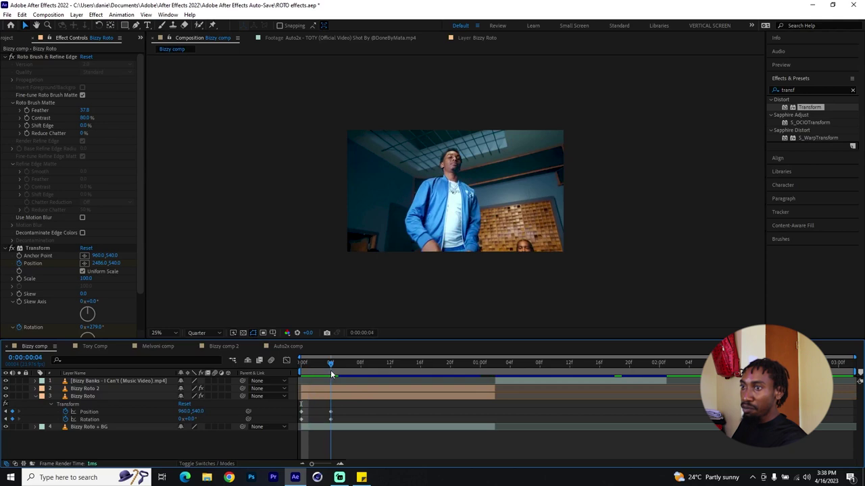
Enable Position and Rotation keyframes in Bizzy Roto 2's Transform effect and move them to 0:00:00:08
{"action": "left_click", "coordinate": [107, 389]}
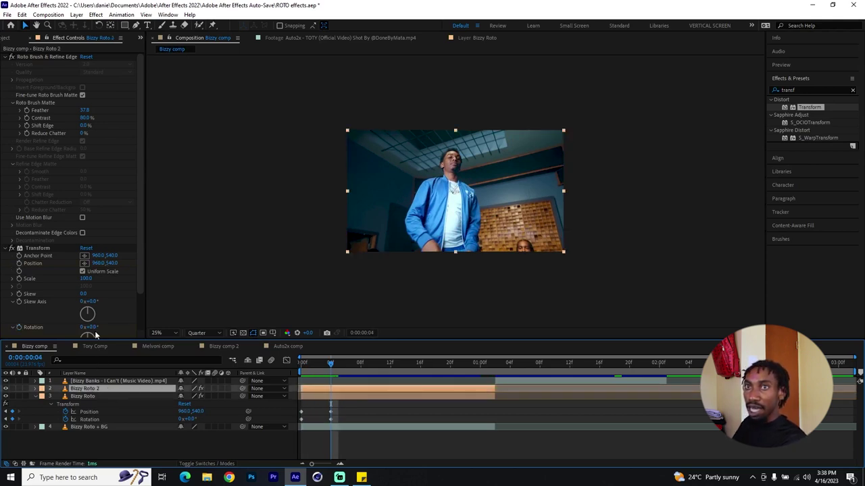
{"action": "scroll", "coordinate": [34, 281], "scroll_direction": "down", "scroll_amount": 2}
{"action": "left_click", "coordinate": [19, 222]}
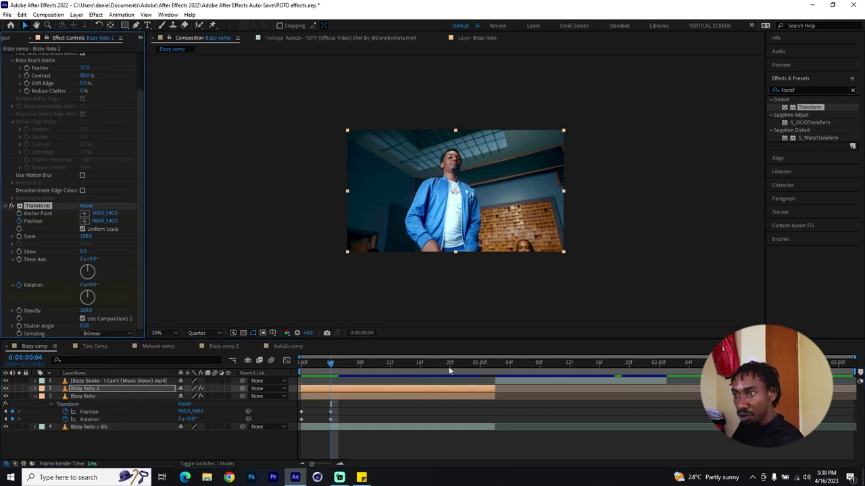
{"action": "key", "text": "u"}
{"action": "left_click_drag", "start_coordinate": [342, 401], "coordinate": [360, 407]}
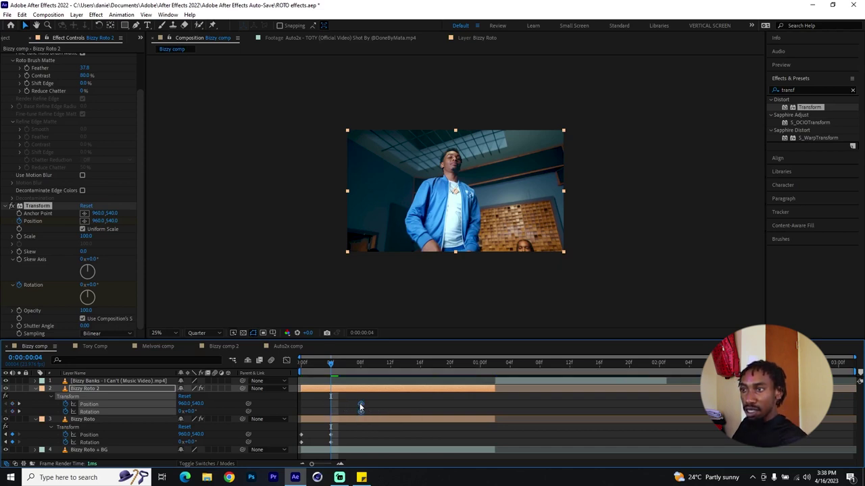
At 0:00:00:04, set Bizzy Roto 2's Transform Rotation to -112° and its Position to about 688, -453, above the frame
{"action": "left_click", "coordinate": [227, 401]}
{"action": "left_click_drag", "start_coordinate": [191, 412], "coordinate": [37, 422]}
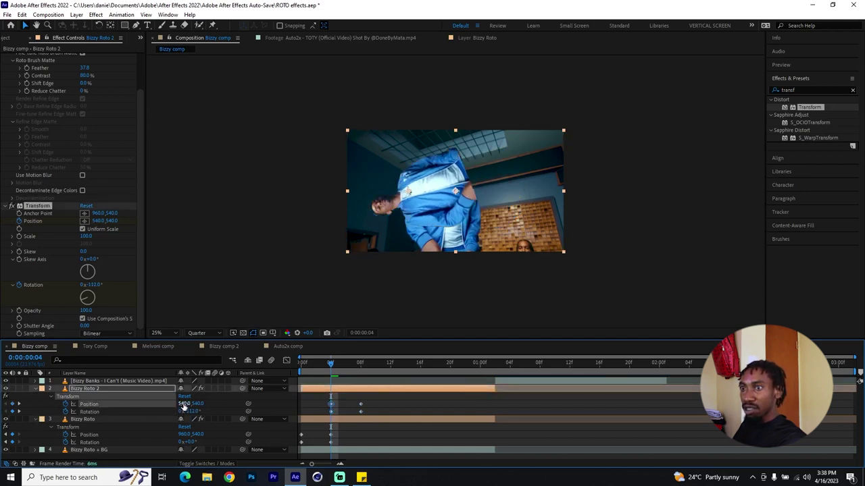
{"action": "left_click_drag", "start_coordinate": [184, 405], "coordinate": [283, 408]}
{"action": "left_click_drag", "start_coordinate": [198, 404], "coordinate": [301, 405]}
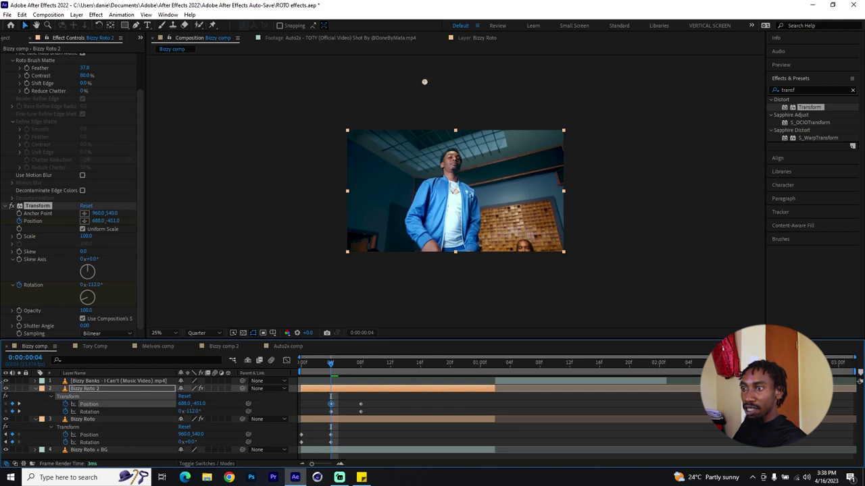
Apply Easy Ease to all Position and Rotation keyframes on Bizzy Roto and Bizzy Roto 2
{"action": "left_click_drag", "start_coordinate": [389, 401], "coordinate": [303, 433]}
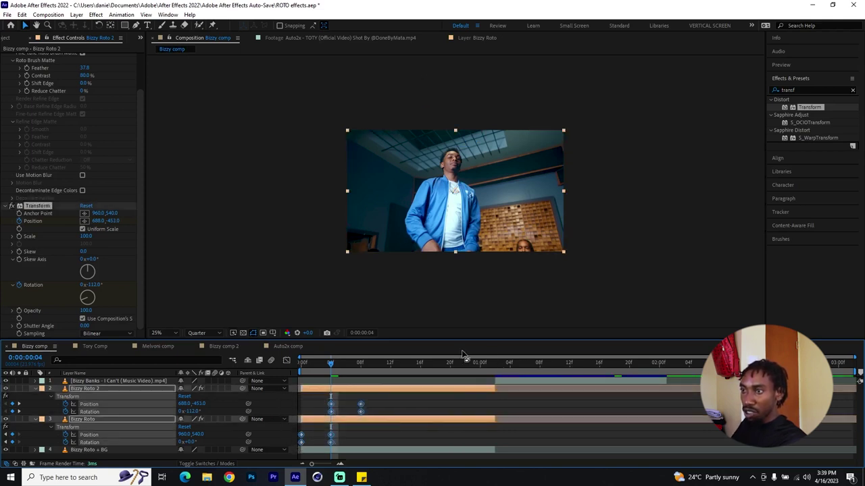
{"action": "right_click", "coordinate": [361, 405]}
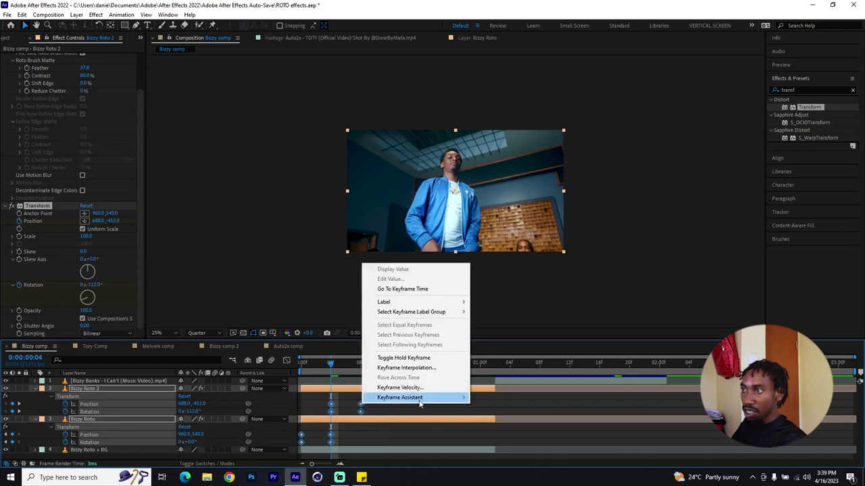
{"action": "mouse_move", "coordinate": [415, 395]}
{"action": "left_click", "coordinate": [504, 338]}
Shift Bizzy Roto 2's keyframes two frames earlier, to 0:00:00:02 and 0:00:00:06, scrubbing to check the overlap
{"action": "left_click_drag", "start_coordinate": [300, 365], "coordinate": [361, 376]}
{"action": "left_click_drag", "start_coordinate": [433, 400], "coordinate": [318, 399]}
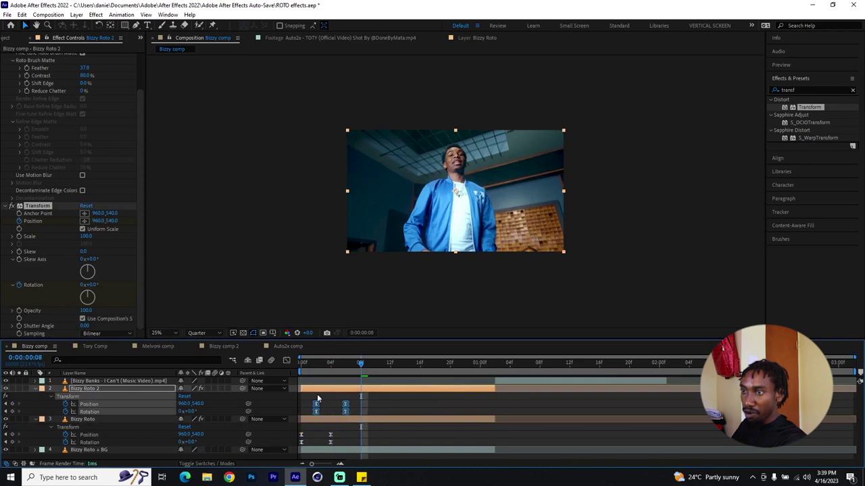
{"action": "left_click_drag", "start_coordinate": [304, 367], "coordinate": [345, 384]}
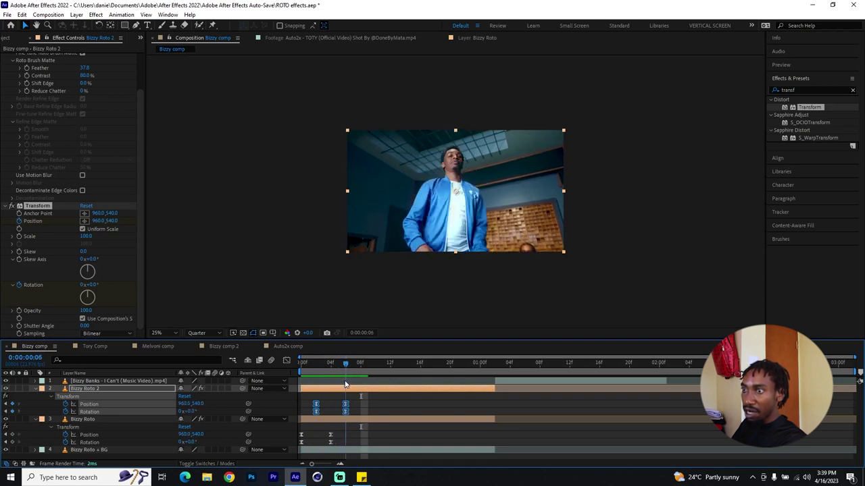
Duplicate Bizzy Roto 2 and shift the copy's Position and Rotation keyframes to 0:00:00:04 and 0:00:00:08
{"action": "left_click", "coordinate": [369, 393]}
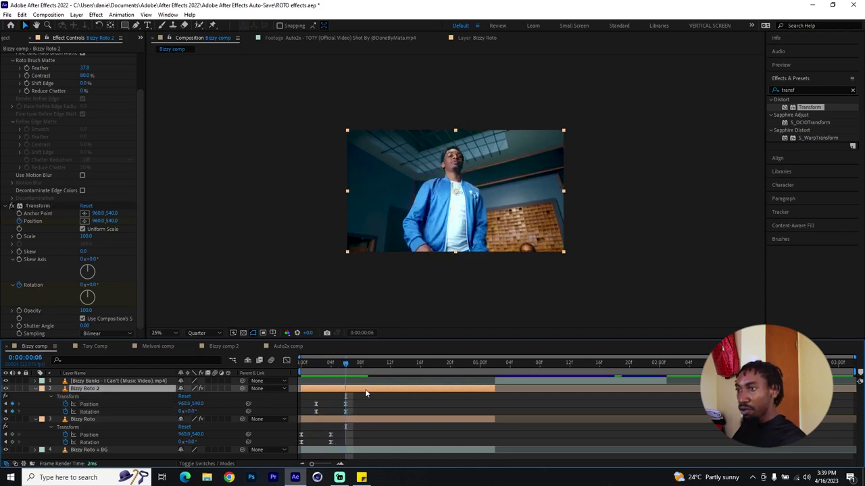
{"action": "key", "text": "ctrl+d"}
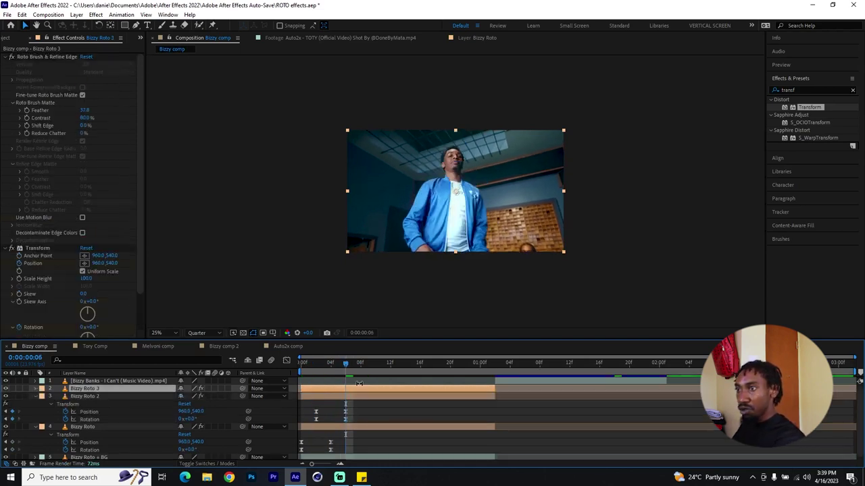
{"action": "key", "text": "u"}
{"action": "left_click_drag", "start_coordinate": [363, 399], "coordinate": [329, 410]}
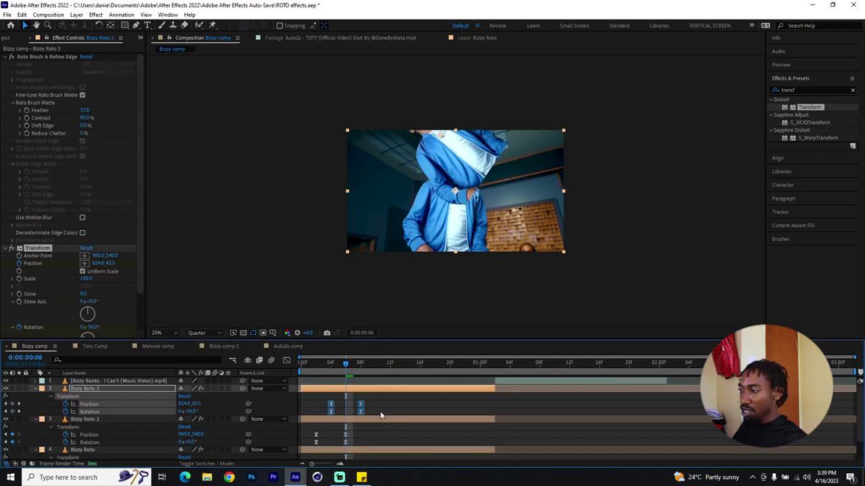
Move the ending Position and Rotation keyframes of the three Bizzy Roto layers one frame later in the enlarged timeline
{"action": "scroll", "coordinate": [377, 406], "scroll_direction": "down", "scroll_amount": 1}
{"action": "key", "text": "grave"}
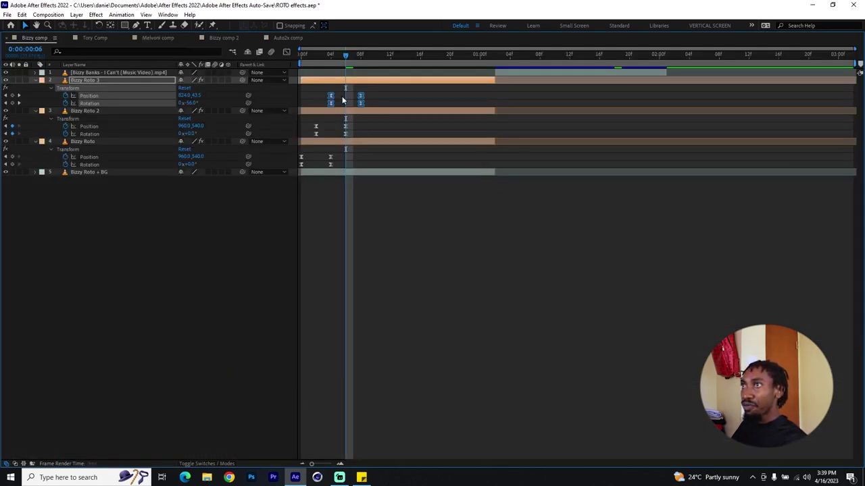
{"action": "left_click_drag", "start_coordinate": [389, 91], "coordinate": [338, 158]}
{"action": "key", "text": "grave"}
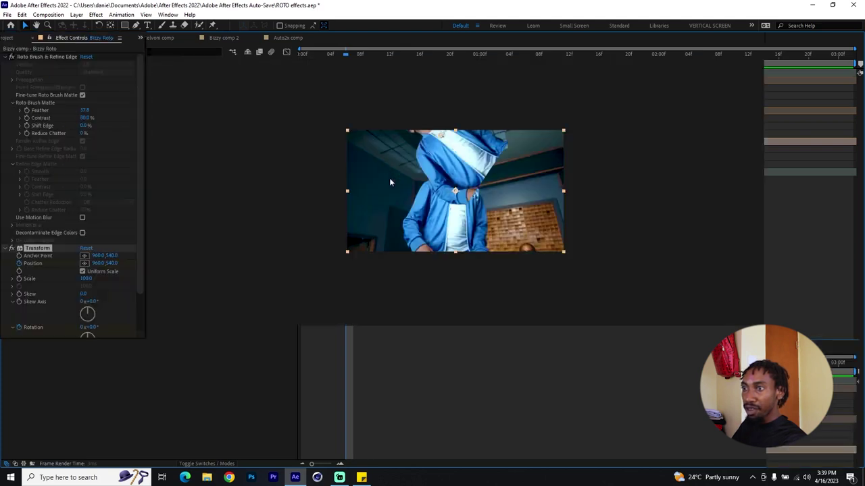
Turn off the composition's shutter angle in Bizzy Roto 3's Transform effect and set its Shutter Angle to 180
{"action": "left_click", "coordinate": [305, 389]}
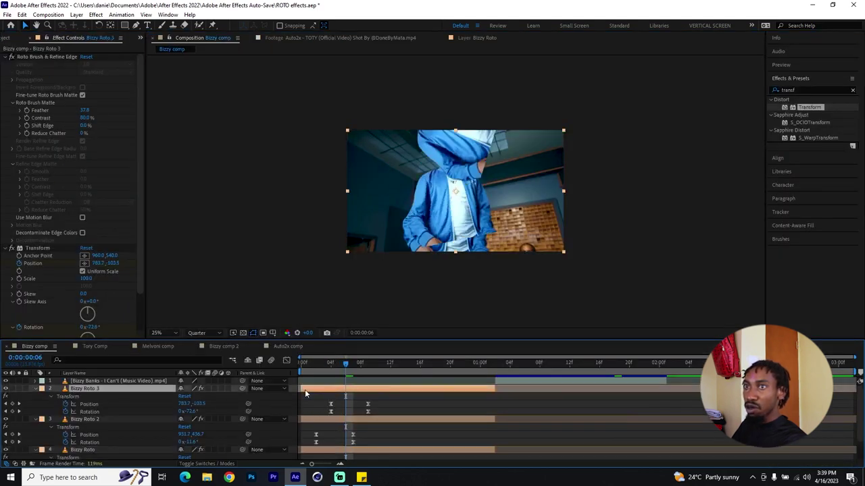
{"action": "scroll", "coordinate": [137, 270], "scroll_direction": "down", "scroll_amount": 3}
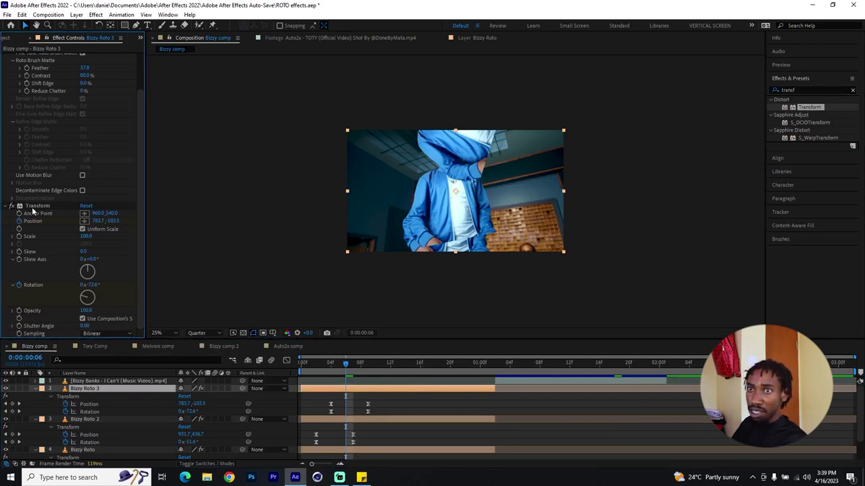
{"action": "left_click", "coordinate": [82, 319]}
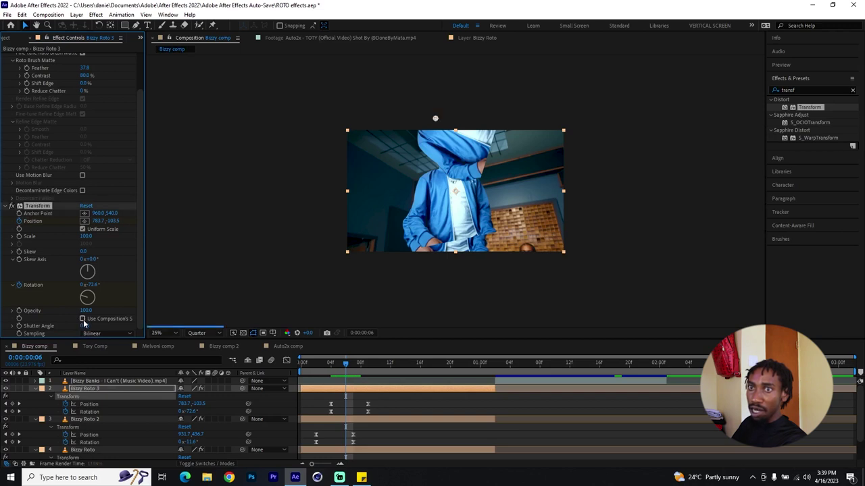
{"action": "left_click", "coordinate": [85, 326]}
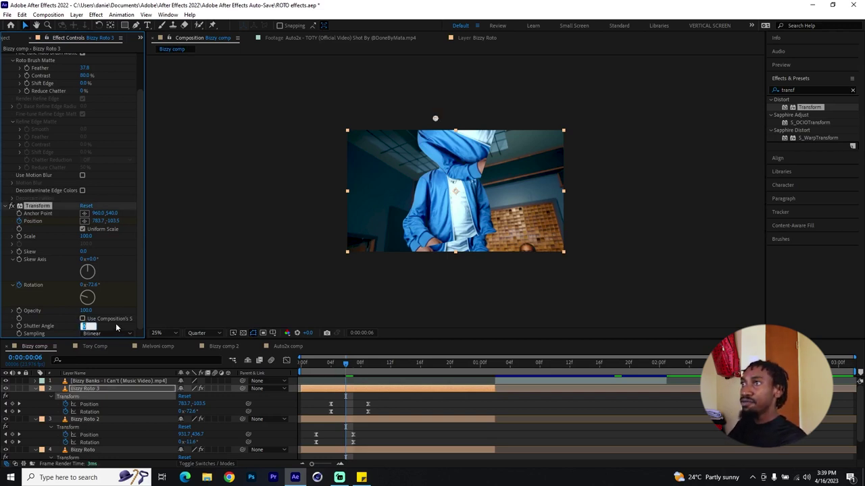
{"action": "type", "text": "180"}
{"action": "key", "text": "Return"}
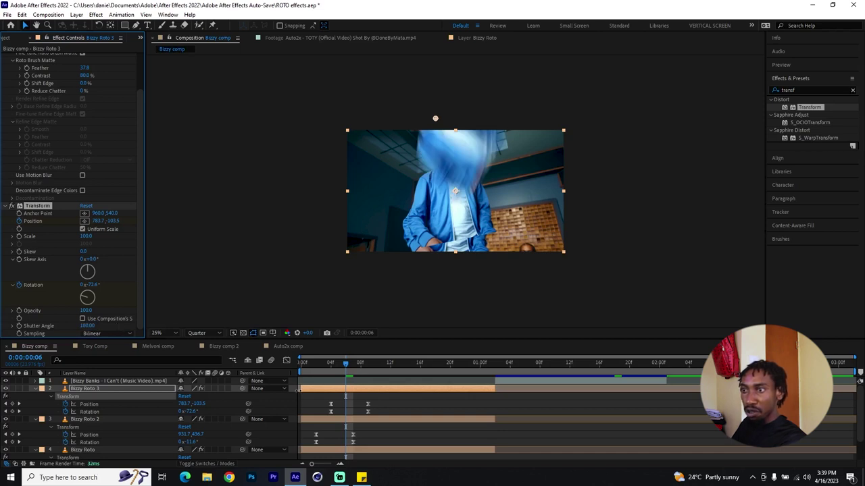
Turn off the composition's shutter angle in the Transform effects of Bizzy Roto 2 and Bizzy Roto, setting Shutter Angle to 180
{"action": "left_click", "coordinate": [322, 420]}
{"action": "scroll", "coordinate": [135, 301], "scroll_direction": "down", "scroll_amount": 2}
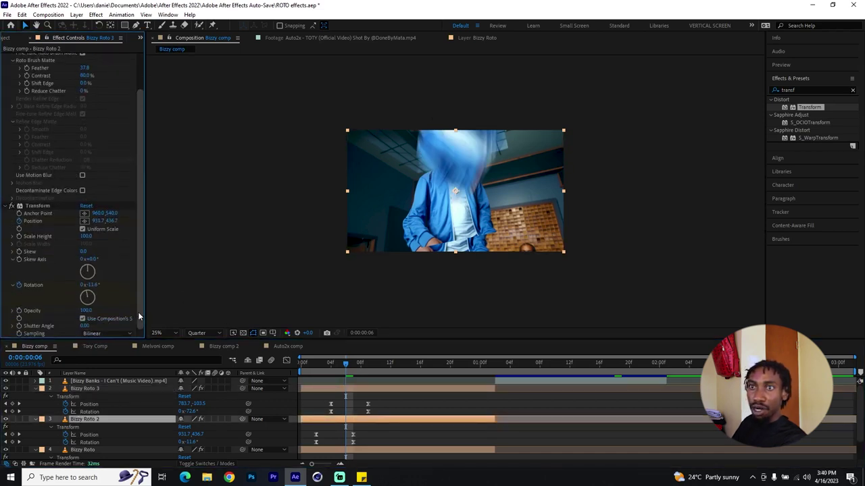
{"action": "left_click", "coordinate": [84, 320]}
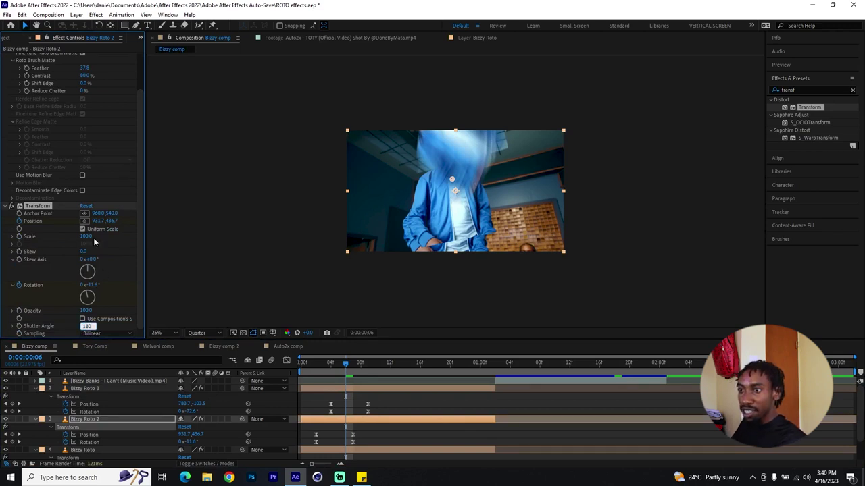
{"action": "left_click", "coordinate": [315, 450]}
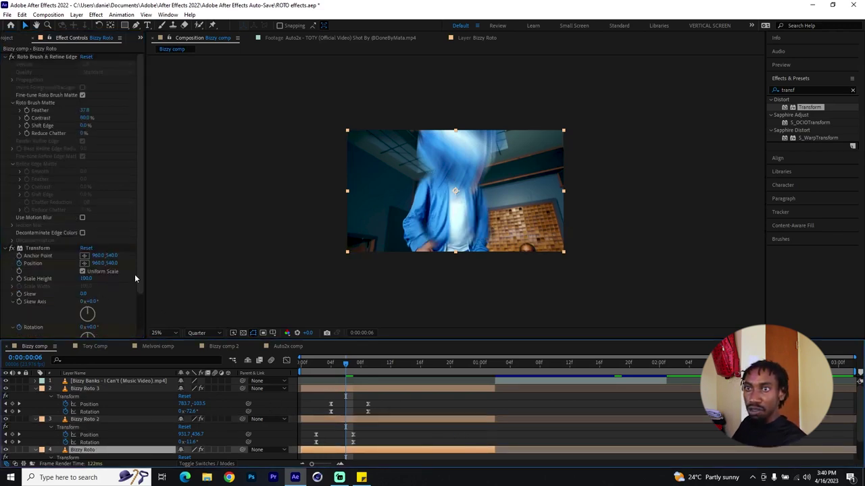
{"action": "scroll", "coordinate": [142, 319], "scroll_direction": "down", "scroll_amount": 2}
{"action": "left_click", "coordinate": [83, 318]}
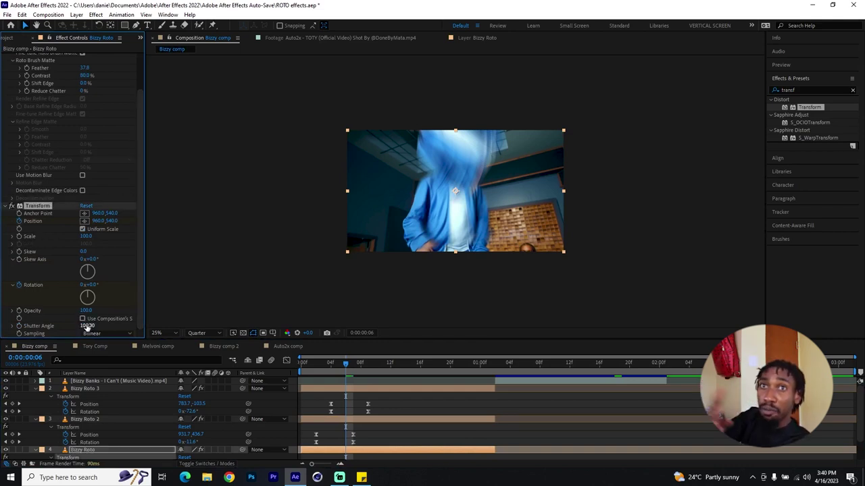
Move the ending Position and Rotation keyframes of Bizzy Roto 3, Bizzy Roto 2 and Bizzy Roto to frames 15, 12 and 9 respectively
{"action": "key", "text": "space"}
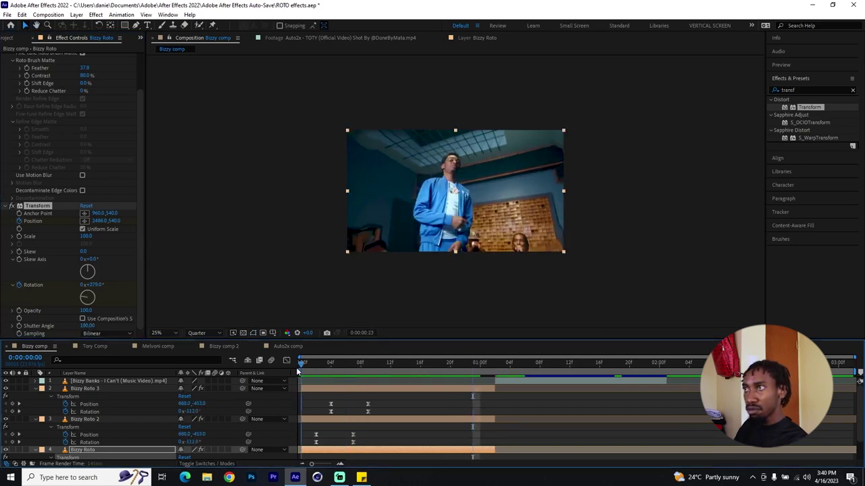
{"action": "key", "text": "space"}
{"action": "left_click_drag", "start_coordinate": [398, 395], "coordinate": [360, 421]}
{"action": "key", "text": "grave"}
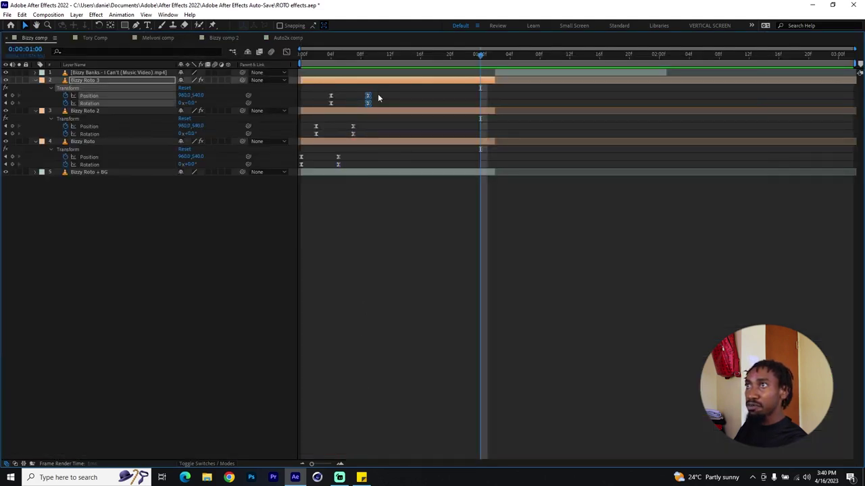
{"action": "left_click_drag", "start_coordinate": [377, 89], "coordinate": [334, 165]}
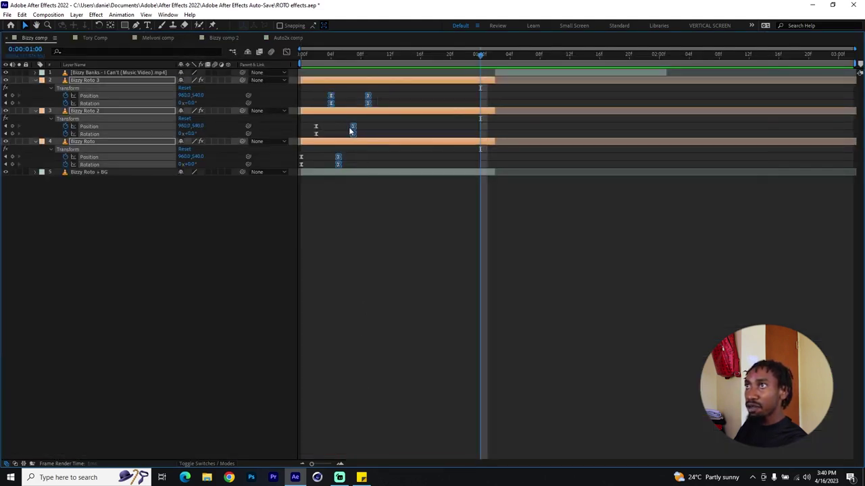
{"action": "left_click", "coordinate": [381, 121]}
{"action": "left_click_drag", "start_coordinate": [354, 89], "coordinate": [377, 135]}
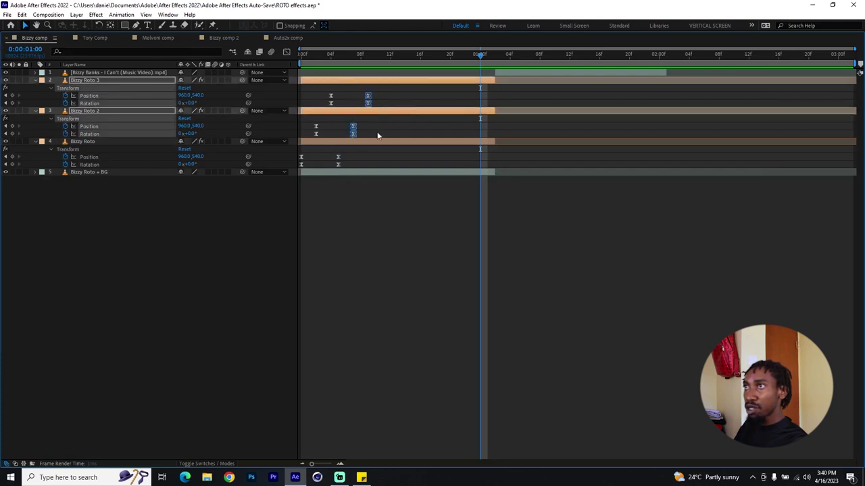
{"action": "left_click", "coordinate": [386, 120]}
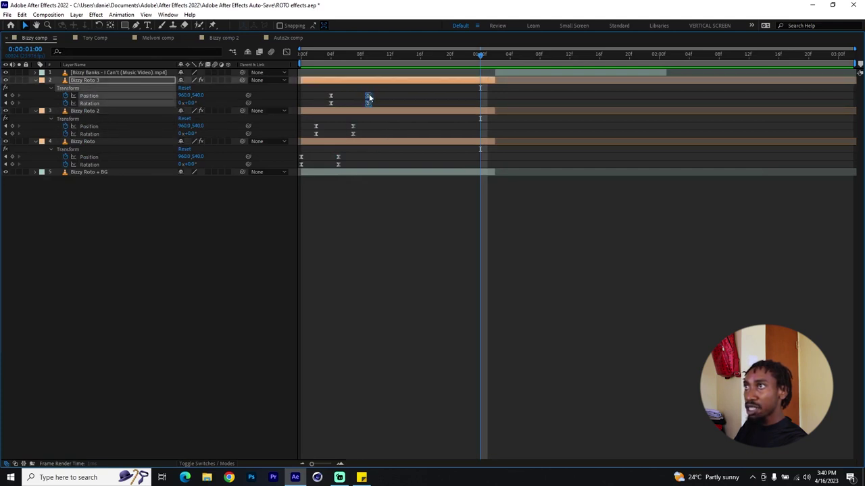
{"action": "left_click_drag", "start_coordinate": [369, 97], "coordinate": [413, 99]}
{"action": "left_click_drag", "start_coordinate": [386, 120], "coordinate": [334, 133]}
{"action": "left_click_drag", "start_coordinate": [353, 133], "coordinate": [332, 165]}
{"action": "left_click_drag", "start_coordinate": [338, 164], "coordinate": [369, 162]}
{"action": "left_click", "coordinate": [396, 124]}
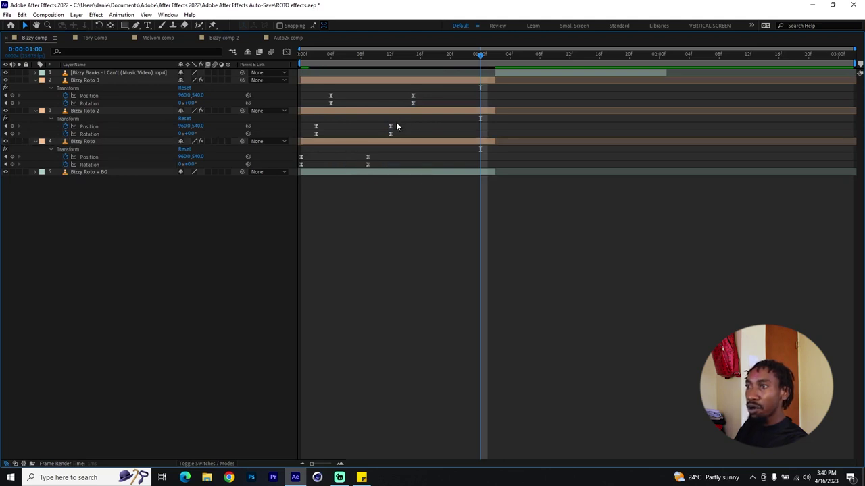
{"action": "key", "text": "grave"}
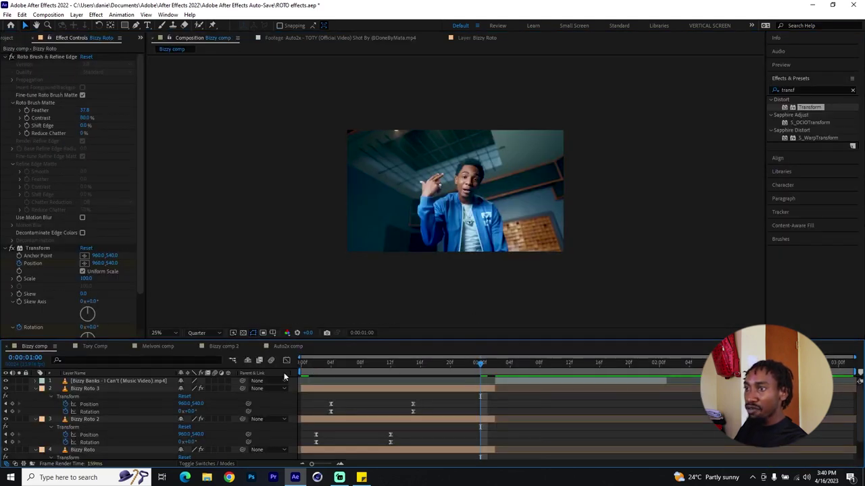
Preview the slower fly-in and rotation of the roto copies from the start of Bizzy comp
{"action": "left_click", "coordinate": [306, 374]}
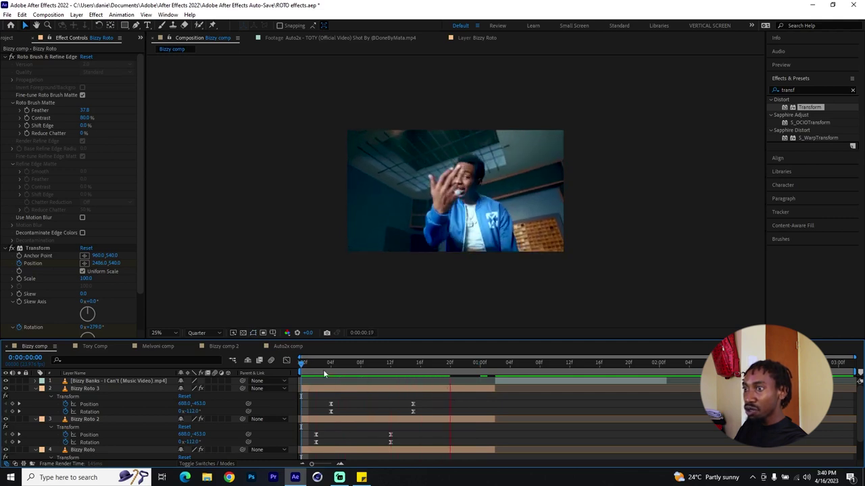
{"action": "key", "text": "space"}
{"action": "key", "text": "space"}
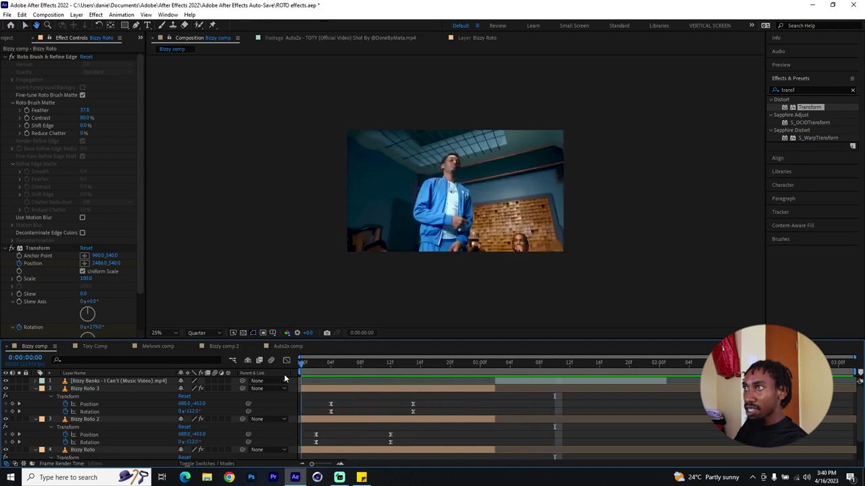
Set the Shutter Angle in Bizzy Roto 3's Transform effect to 120
{"action": "left_click", "coordinate": [348, 390]}
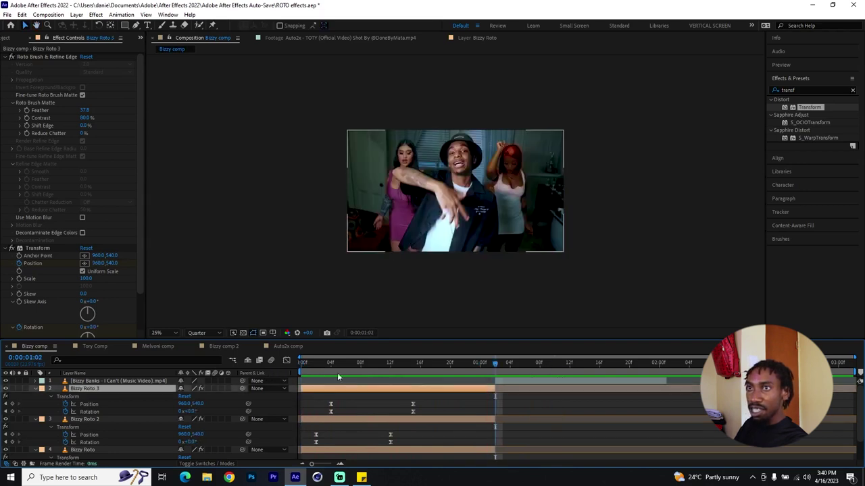
{"action": "scroll", "coordinate": [133, 329], "scroll_direction": "down", "scroll_amount": 2}
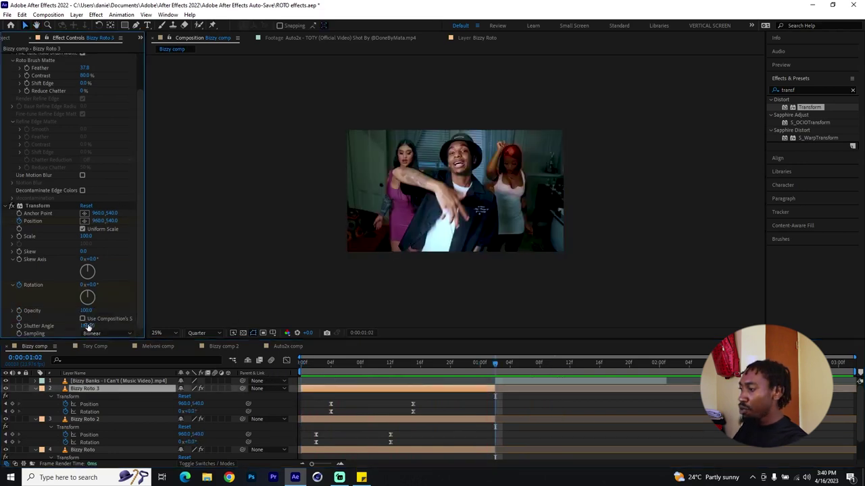
{"action": "left_click", "coordinate": [113, 320]}
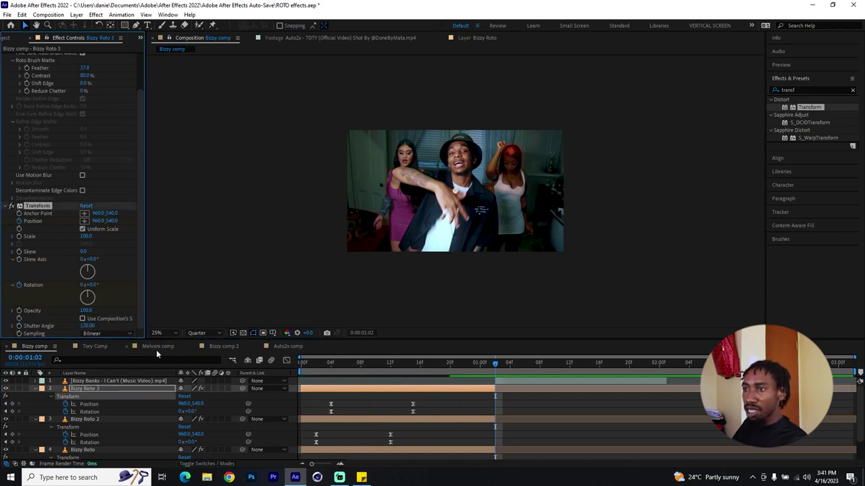
Set the Shutter Angle to 120 in the Transform effects of Bizzy Roto 2 and Bizzy Roto
{"action": "left_click", "coordinate": [338, 420]}
{"action": "left_click", "coordinate": [87, 327]}
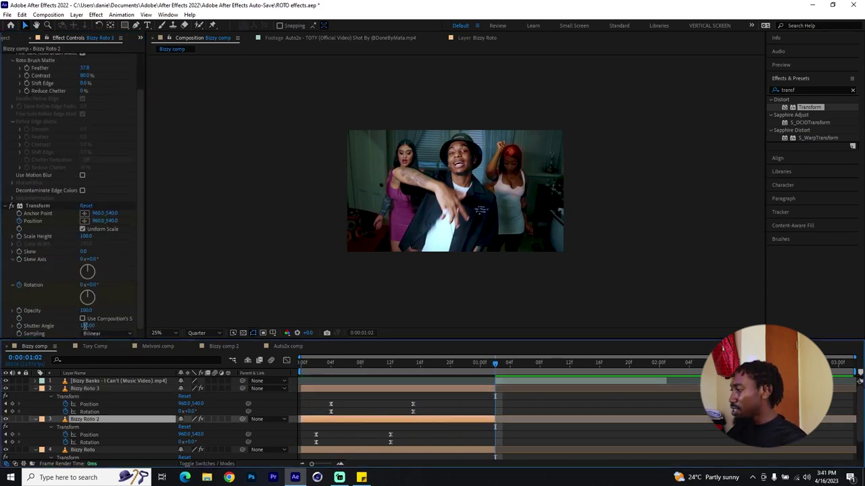
{"action": "type", "text": "120"}
{"action": "key", "text": "Return"}
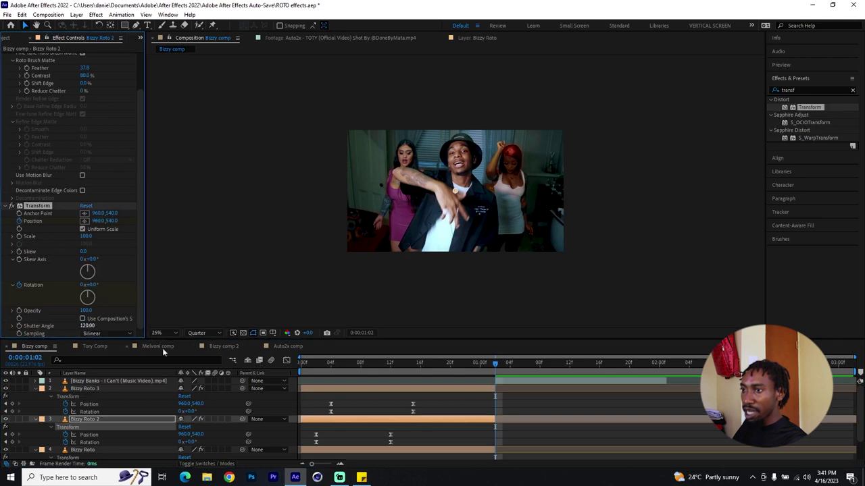
{"action": "left_click", "coordinate": [339, 450]}
{"action": "left_click", "coordinate": [87, 327]}
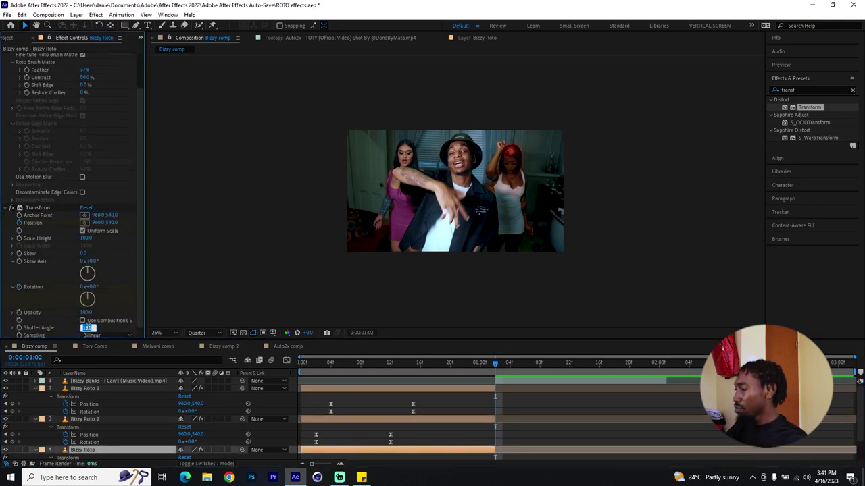
{"action": "type", "text": "120"}
{"action": "key", "text": "Return"}
Play Bizzy comp from the beginning to check the roto copies' reduced motion blur
{"action": "left_click_drag", "start_coordinate": [473, 365], "coordinate": [298, 367]}
{"action": "key", "text": "space"}
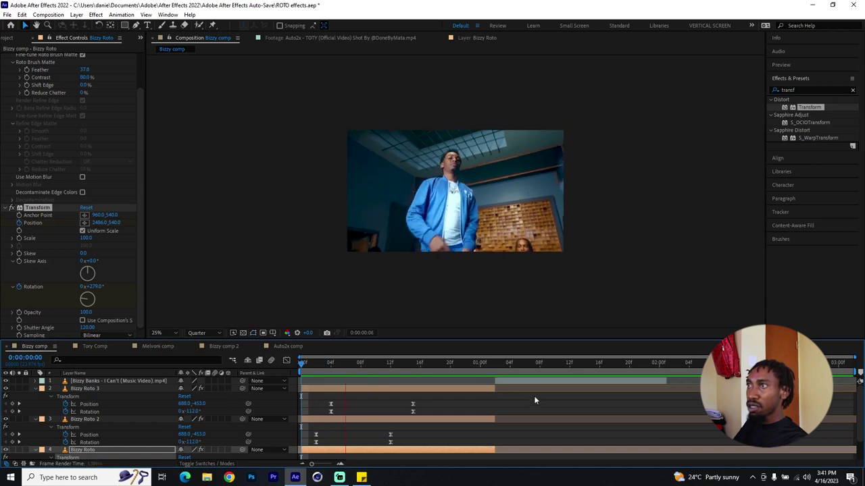
{"action": "key", "text": "space"}
{"action": "left_click", "coordinate": [301, 366]}
{"action": "key", "text": "space"}
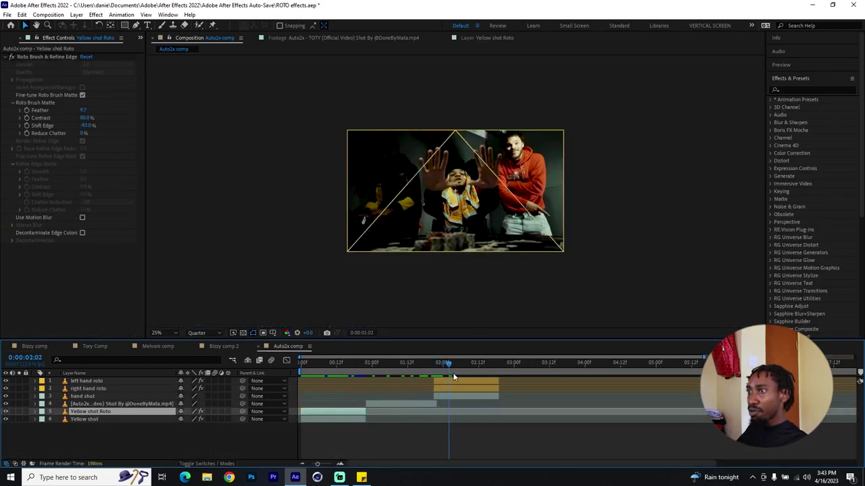
Examine the left and right hand roto layers in Auto2x comp, soloed together over the hand shot, and return to 0:00:01:22 with solo off
{"action": "mouse_move", "coordinate": [454, 374]}
{"action": "left_mouse_down"}
{"action": "mouse_move", "coordinate": [430, 365]}
{"action": "mouse_move", "coordinate": [467, 370]}
{"action": "left_mouse_up"}
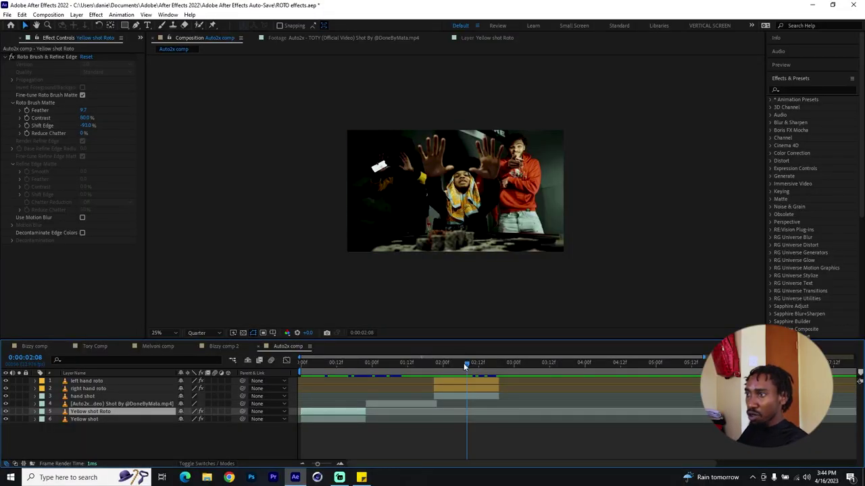
{"action": "mouse_move", "coordinate": [444, 371]}
{"action": "left_mouse_down"}
{"action": "mouse_move", "coordinate": [434, 371]}
{"action": "mouse_move", "coordinate": [461, 370]}
{"action": "left_mouse_up"}
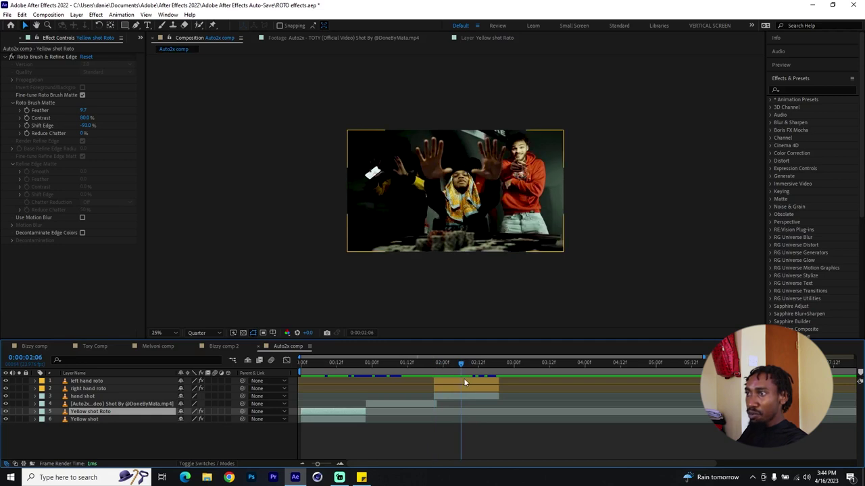
{"action": "left_click", "coordinate": [463, 381]}
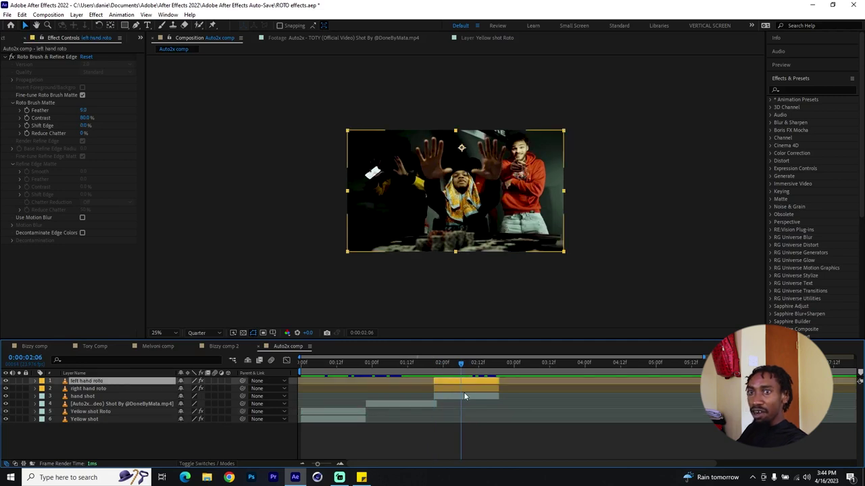
{"action": "left_click", "coordinate": [19, 381]}
{"action": "mouse_move", "coordinate": [462, 372]}
{"action": "left_mouse_down"}
{"action": "mouse_move", "coordinate": [440, 371]}
{"action": "mouse_move", "coordinate": [476, 371]}
{"action": "left_mouse_up"}
{"action": "left_click", "coordinate": [19, 389]}
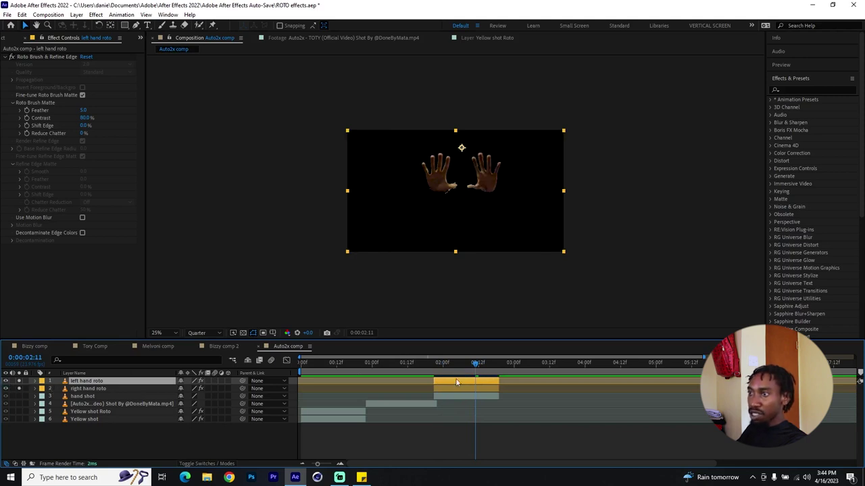
{"action": "left_click", "coordinate": [453, 389]}
{"action": "left_click", "coordinate": [440, 366]}
{"action": "left_click_drag", "start_coordinate": [439, 366], "coordinate": [487, 374]}
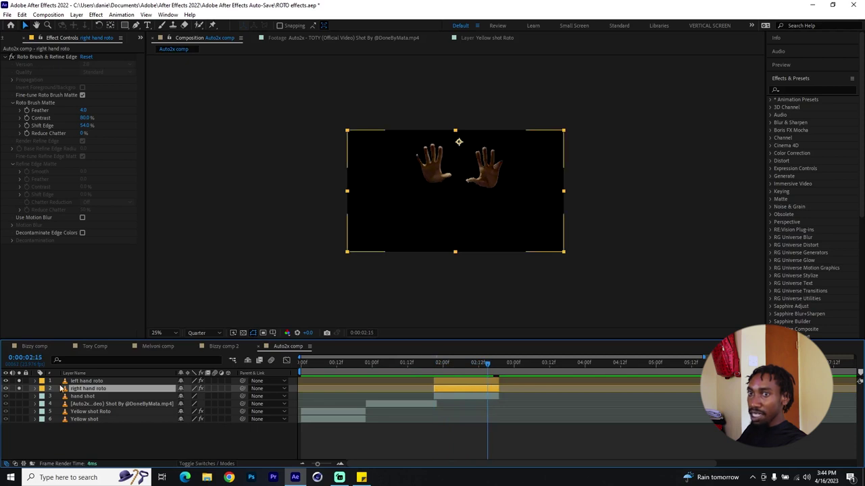
{"action": "left_click_drag", "start_coordinate": [19, 383], "coordinate": [20, 389]}
{"action": "left_click_drag", "start_coordinate": [451, 369], "coordinate": [437, 370]}
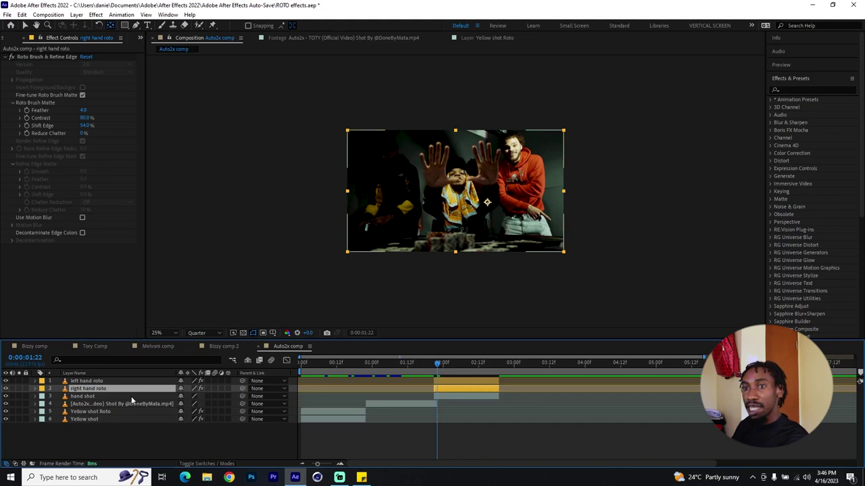
Try enlarging the right hand roto's Scale with its anchor point below the hand, and undo the scaling
{"action": "key", "text": "s"}
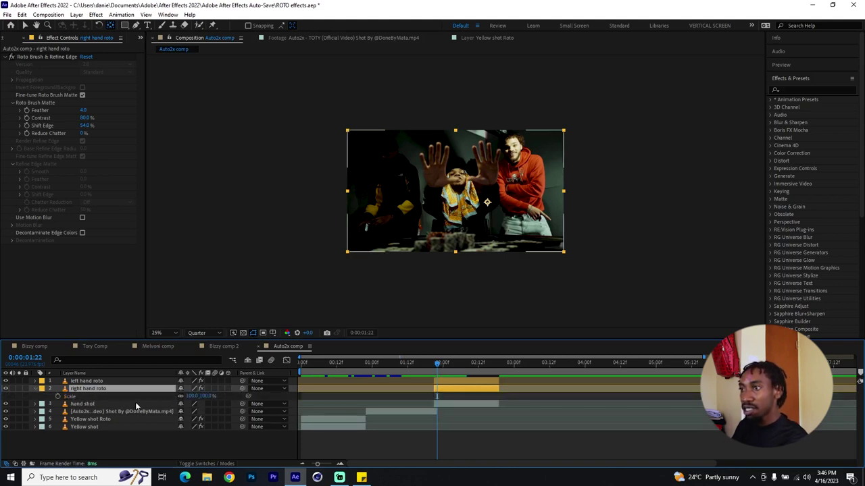
{"action": "left_click_drag", "start_coordinate": [191, 396], "coordinate": [219, 404]}
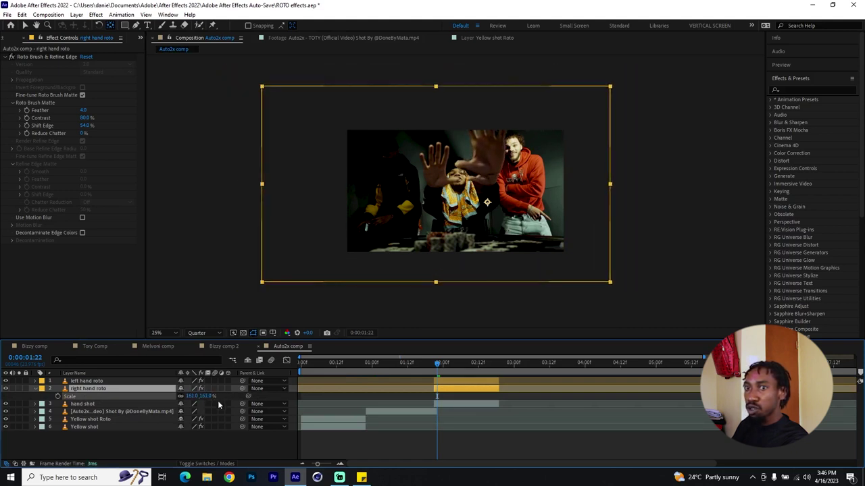
{"action": "left_click", "coordinate": [18, 389]}
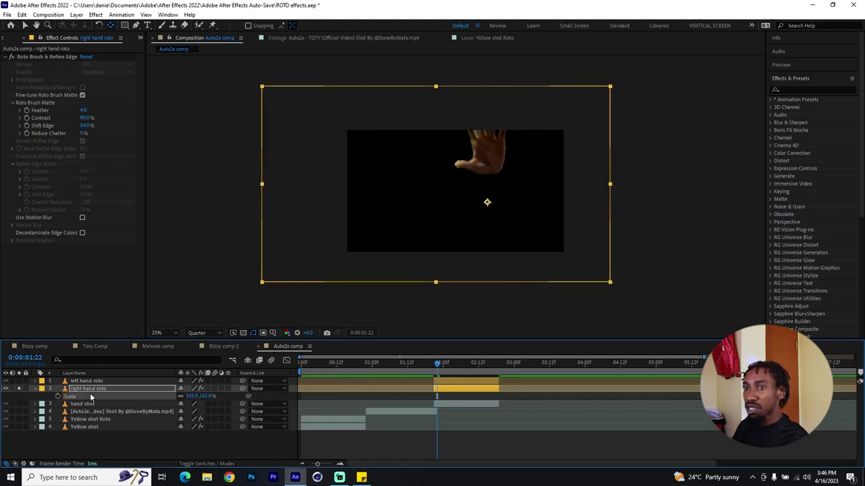
{"action": "left_click_drag", "start_coordinate": [187, 396], "coordinate": [221, 386]}
{"action": "key", "text": "ctrl+z"}
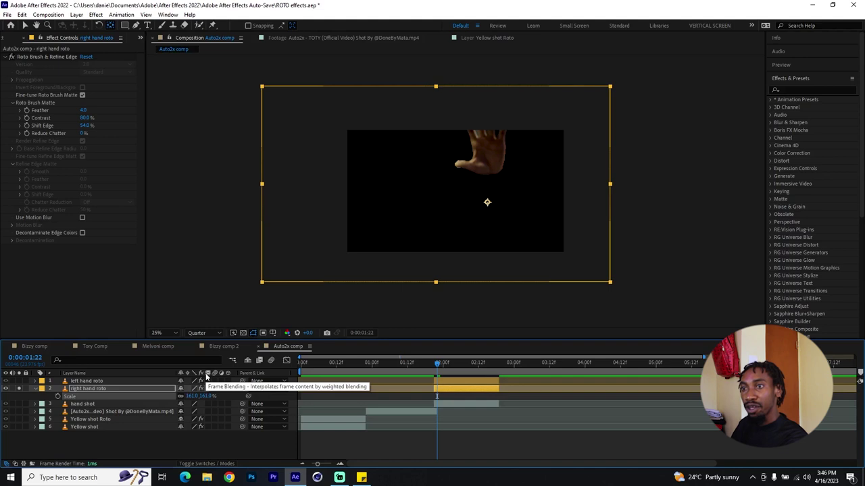
{"action": "key", "text": "ctrl+z"}
{"action": "key", "text": "ctrl+z"}
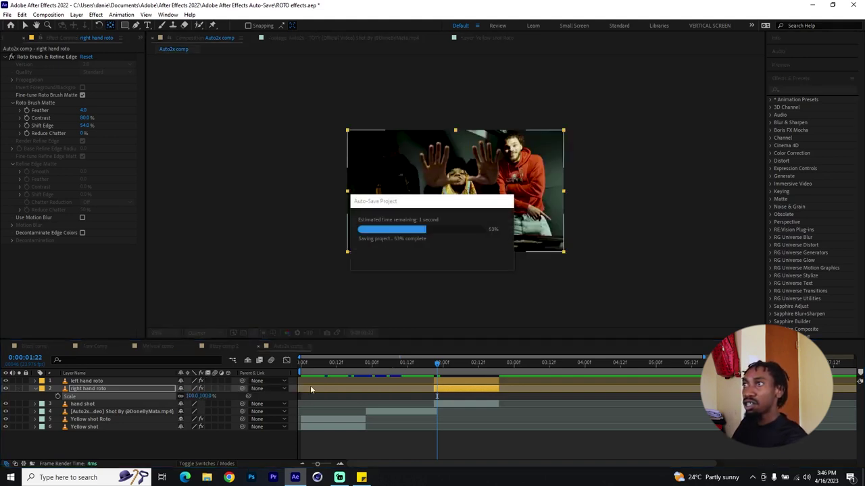
Solo the right hand roto layer and move its anchor point up to the fingertips with the Pan Behind tool
{"action": "left_click", "coordinate": [19, 388]}
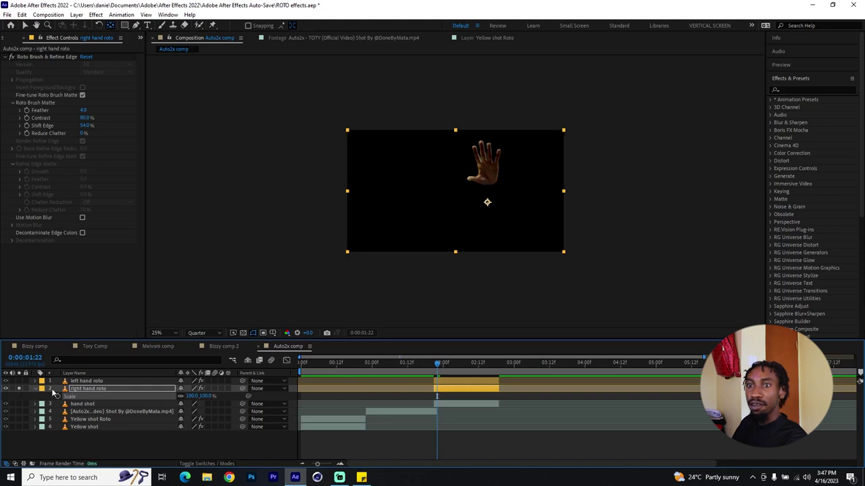
{"action": "left_click", "coordinate": [103, 390]}
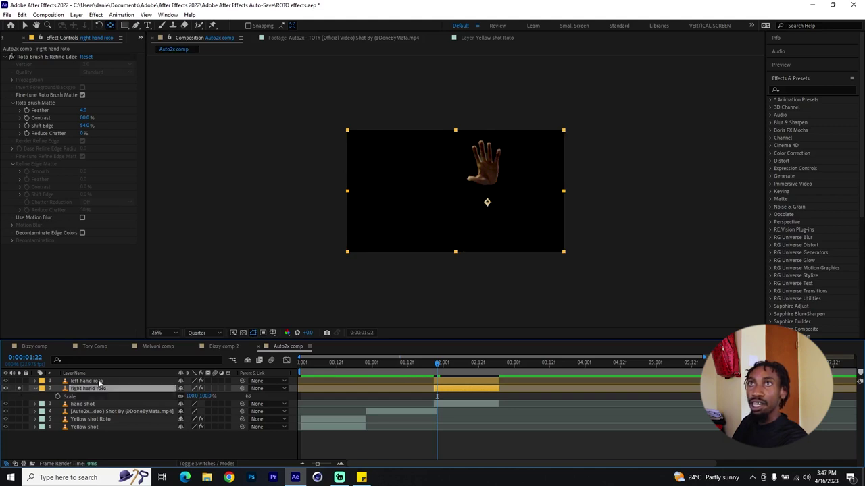
{"action": "left_click", "coordinate": [111, 25]}
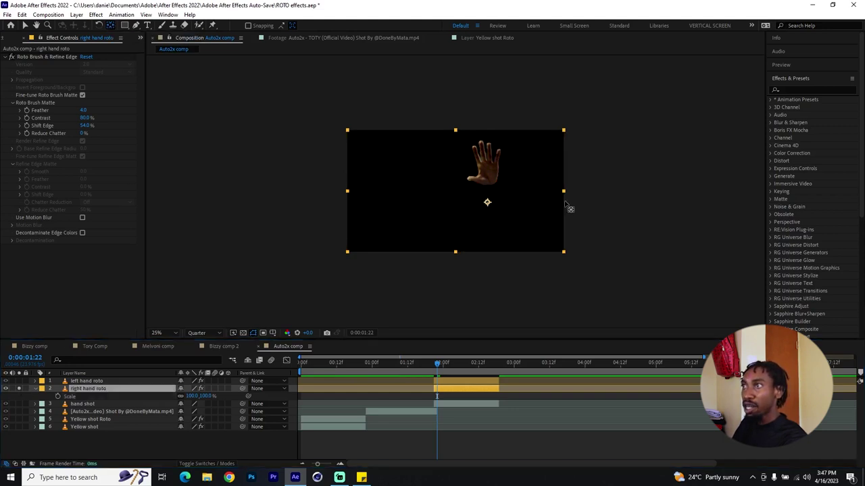
{"action": "left_click_drag", "start_coordinate": [487, 202], "coordinate": [489, 170]}
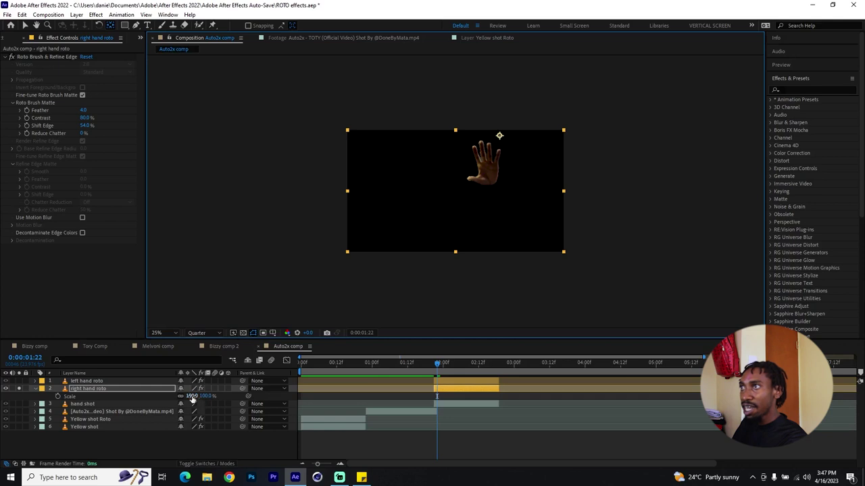
Try enlarging the right hand roto's Scale from different anchor points around the fingers, undoing each scaling
{"action": "left_click_drag", "start_coordinate": [195, 396], "coordinate": [283, 376]}
{"action": "key", "text": "ctrl+z"}
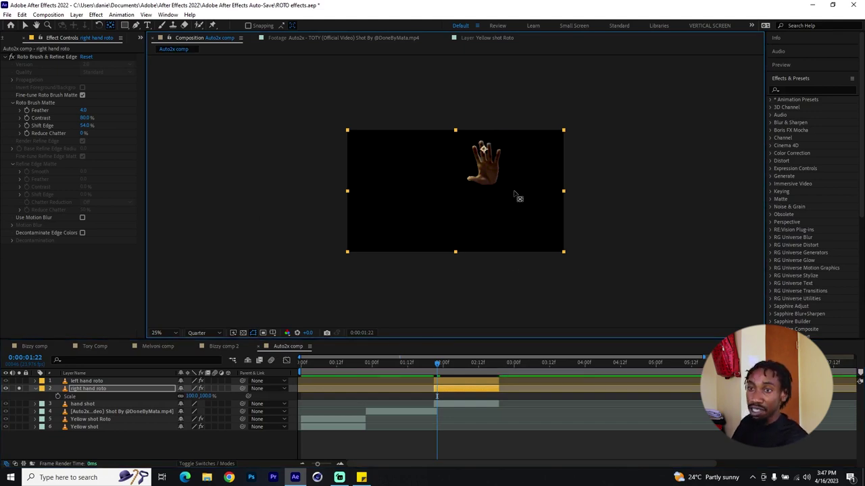
{"action": "left_click_drag", "start_coordinate": [191, 397], "coordinate": [323, 392]}
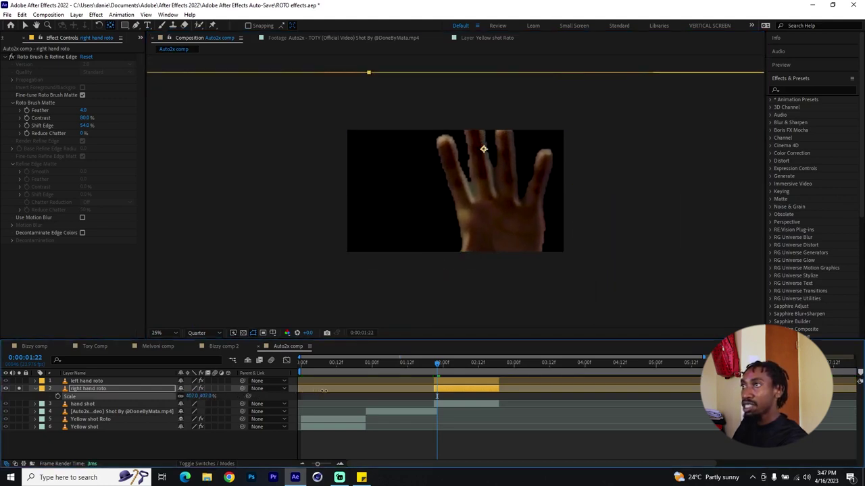
{"action": "key", "text": "ctrl+z"}
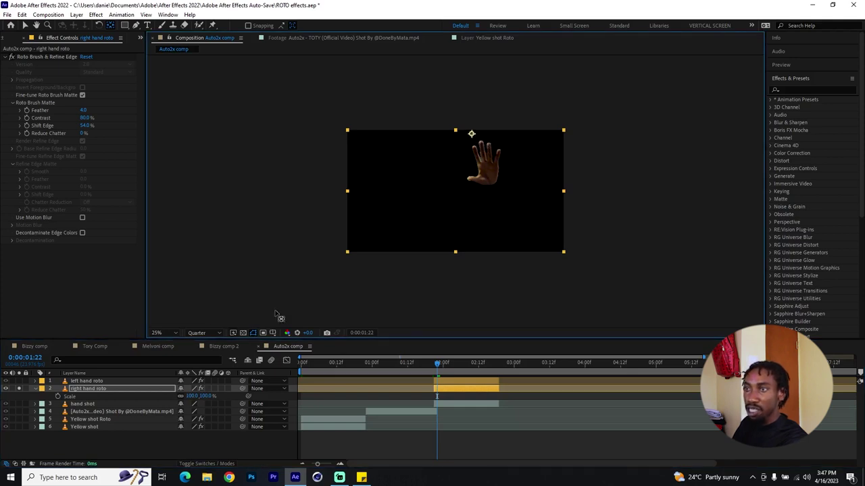
Try enlarging the right hand roto's Scale with its anchor point above and beside the fingers, and undo the attempts
{"action": "left_click_drag", "start_coordinate": [193, 397], "coordinate": [215, 395]}
{"action": "key", "text": "ctrl+z"}
{"action": "key", "text": "ctrl+z"}
{"action": "left_click_drag", "start_coordinate": [440, 192], "coordinate": [489, 189]}
{"action": "left_click_drag", "start_coordinate": [191, 397], "coordinate": [228, 395]}
{"action": "key", "text": "ctrl+z"}
{"action": "key", "text": "ctrl+z"}
Place the right hand roto's anchor point beside the fingertips, near the frame's horizontal centre, testing enlarged Scale values and undoing them
{"action": "left_click", "coordinate": [148, 390]}
{"action": "left_click_drag", "start_coordinate": [479, 198], "coordinate": [514, 148]}
{"action": "left_click_drag", "start_coordinate": [192, 397], "coordinate": [292, 371]}
{"action": "key", "text": "ctrl+z"}
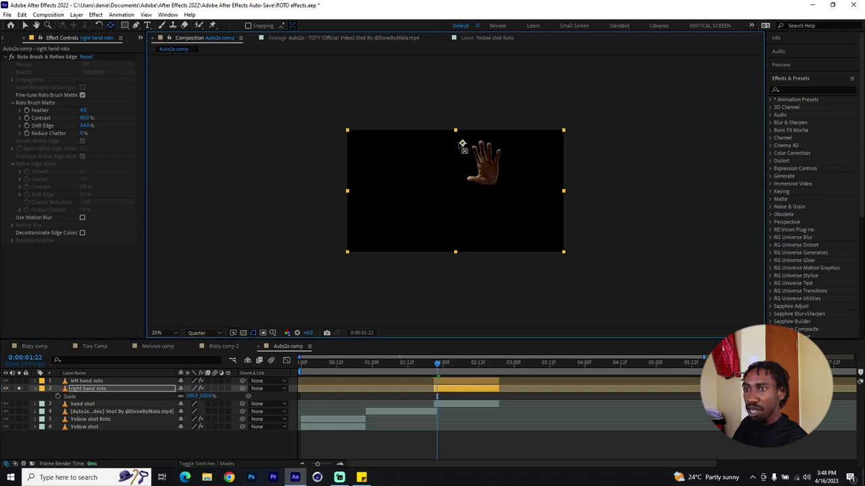
{"action": "left_click_drag", "start_coordinate": [188, 400], "coordinate": [248, 396]}
{"action": "left_click_drag", "start_coordinate": [167, 382], "coordinate": [163, 383]}
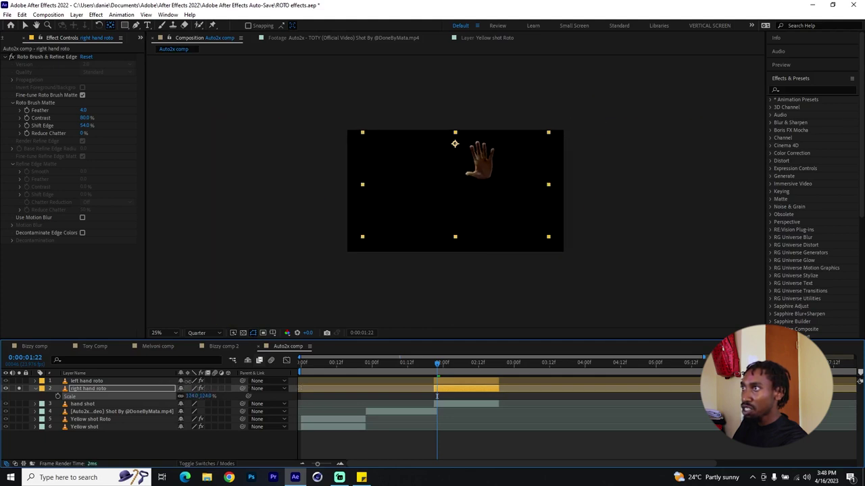
{"action": "key", "text": "ctrl+z"}
{"action": "key", "text": "ctrl+z"}
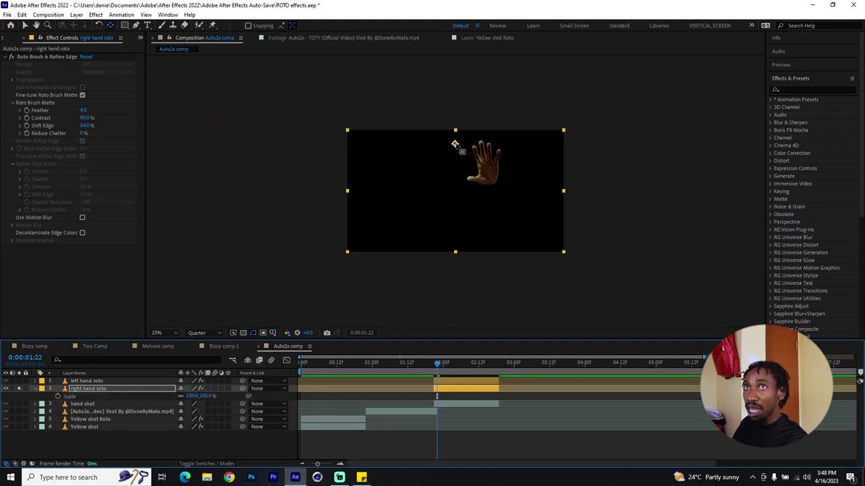
{"action": "left_click", "coordinate": [25, 26]}
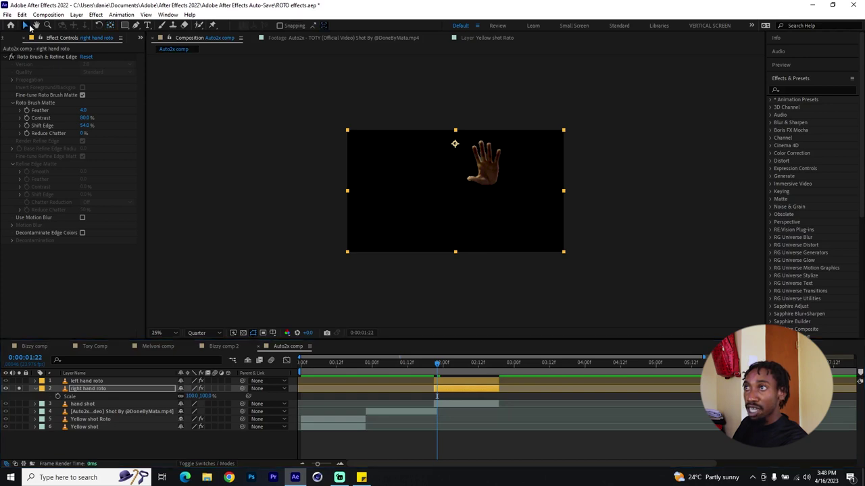
Keyframe the right hand roto's Scale from 100% at the layer start to 543% at 0:00:02:05, with Easy Ease on both keyframes
{"action": "left_click", "coordinate": [58, 396]}
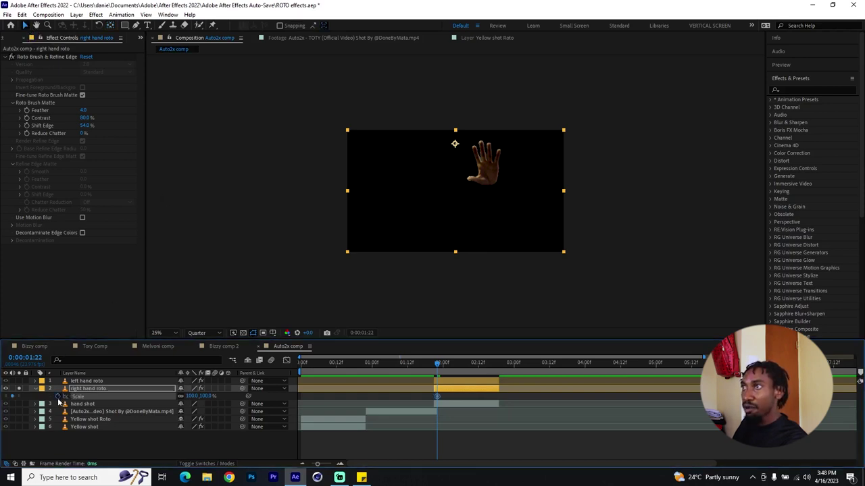
{"action": "left_click_drag", "start_coordinate": [441, 362], "coordinate": [458, 370]}
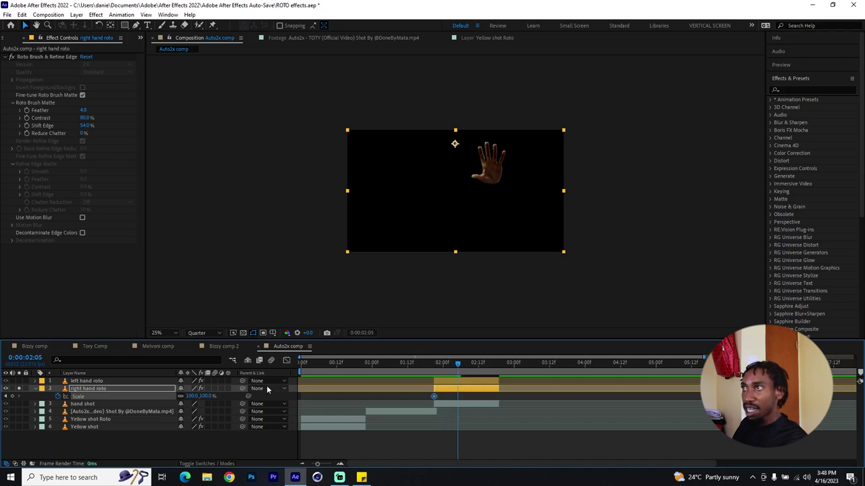
{"action": "left_click_drag", "start_coordinate": [196, 396], "coordinate": [474, 399]}
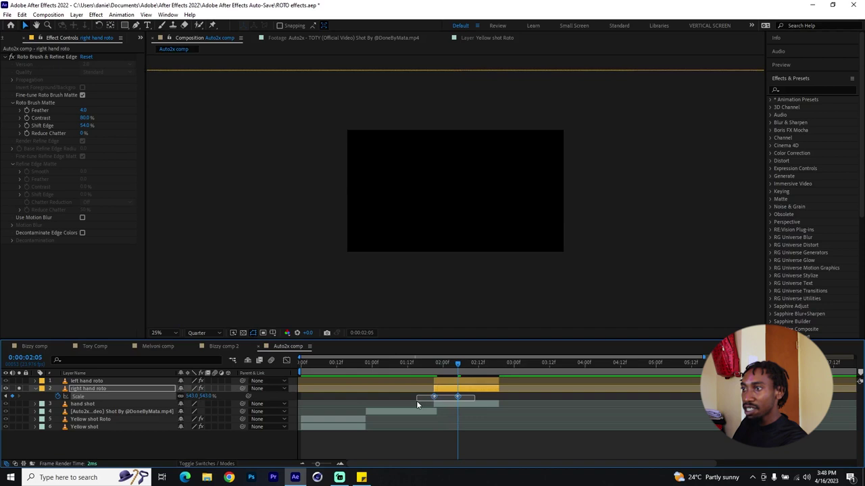
{"action": "right_click", "coordinate": [435, 397]}
{"action": "mouse_move", "coordinate": [483, 444]}
{"action": "left_click", "coordinate": [579, 463]}
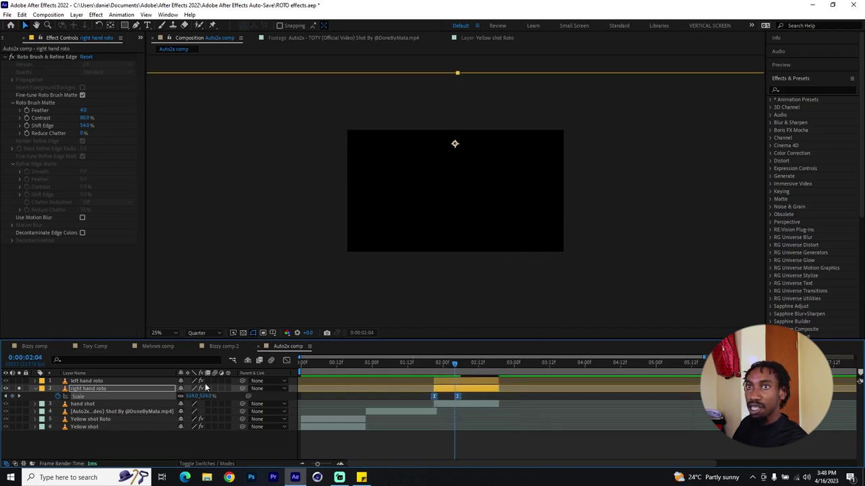
Find the Directional Blur effect and apply it to the right hand roto layer
{"action": "left_click", "coordinate": [137, 386]}
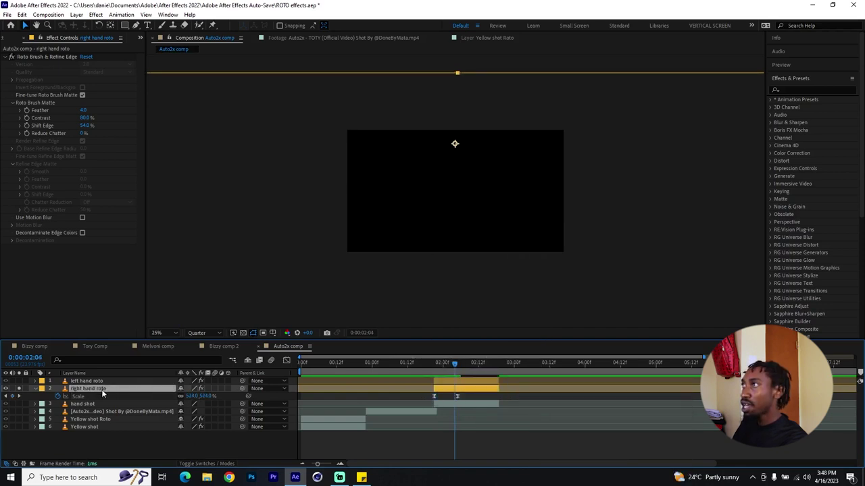
{"action": "left_click", "coordinate": [805, 88]}
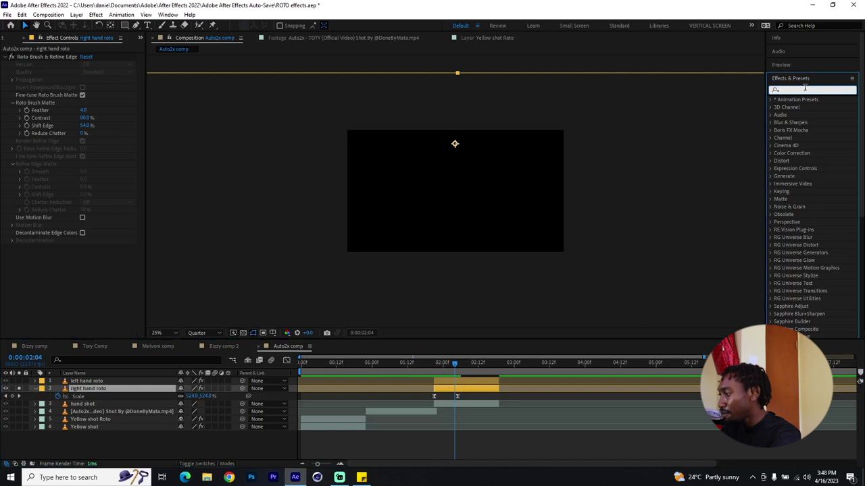
{"action": "type", "text": "direction"}
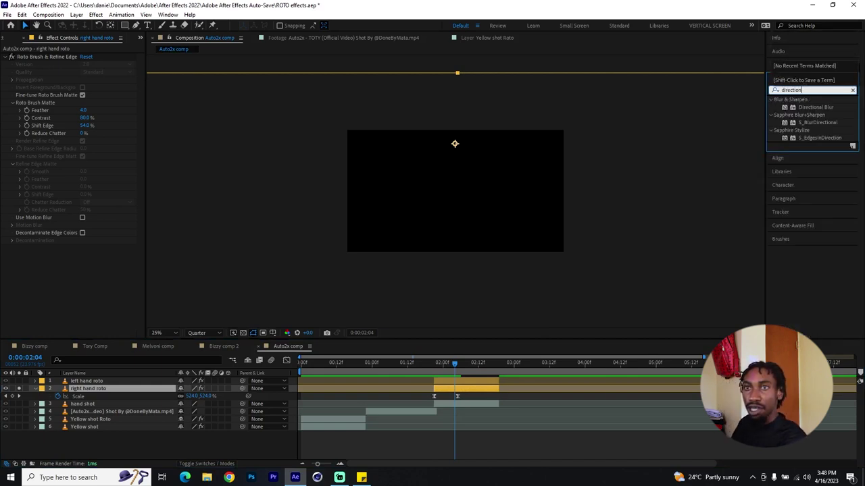
{"action": "left_click_drag", "start_coordinate": [835, 109], "coordinate": [171, 282]}
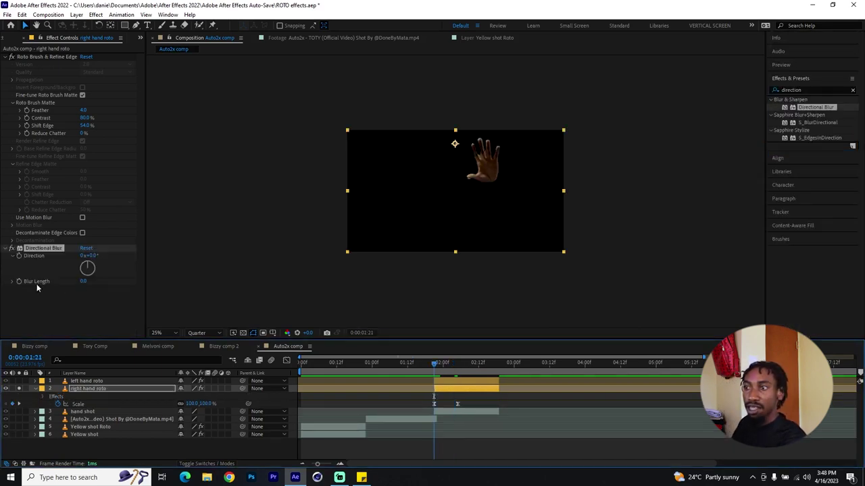
Keyframe the right hand roto's Directional Blur Length from 0 at 0:00:01:21 to 10 at 0:00:02:05
{"action": "left_click", "coordinate": [19, 282]}
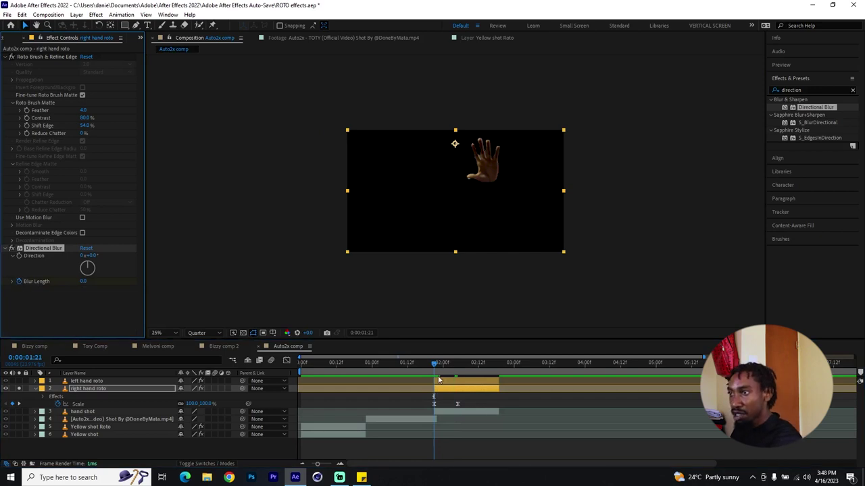
{"action": "key", "text": "u"}
{"action": "left_click_drag", "start_coordinate": [443, 366], "coordinate": [458, 386]}
{"action": "left_click", "coordinate": [458, 412]}
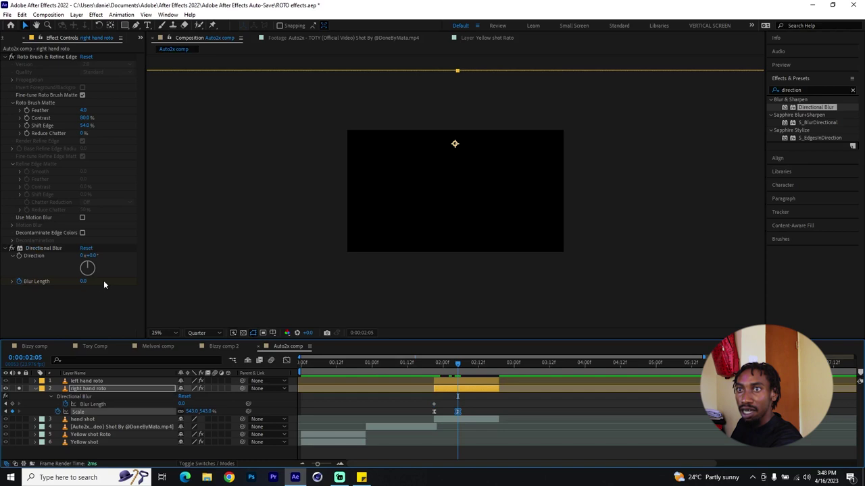
{"action": "left_click_drag", "start_coordinate": [82, 282], "coordinate": [108, 282]}
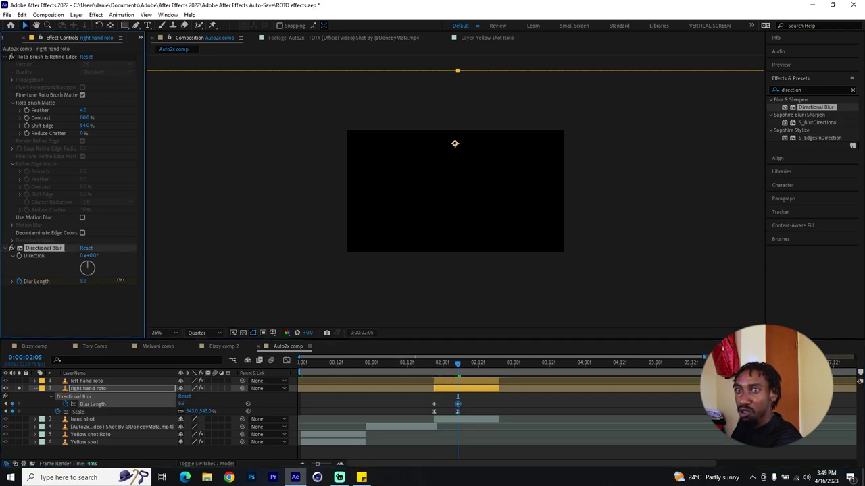
Turn off solo on the right hand roto and check its enlarging motion over the hand shot, stopping at 0:00:01:22
{"action": "left_click", "coordinate": [19, 389]}
{"action": "left_click", "coordinate": [35, 389]}
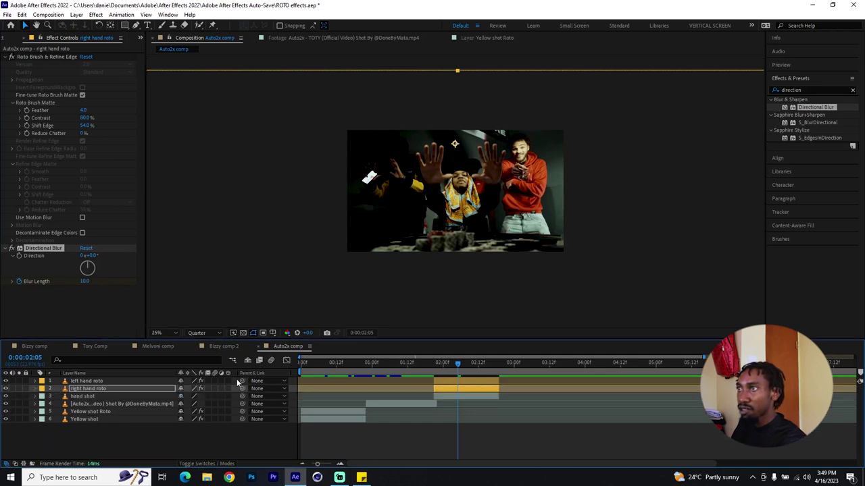
{"action": "mouse_move", "coordinate": [427, 366]}
{"action": "left_mouse_down"}
{"action": "mouse_move", "coordinate": [451, 366]}
{"action": "mouse_move", "coordinate": [438, 367]}
{"action": "left_mouse_up"}
{"action": "key", "text": "u"}
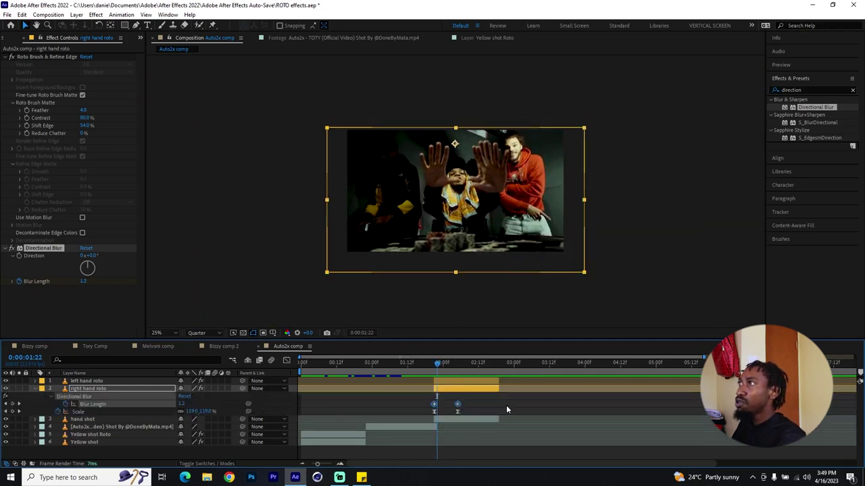
Apply the Tint effect to the right hand roto layer and check the tinted hand at 0:00:02:00
{"action": "left_click", "coordinate": [506, 406]}
{"action": "left_click", "coordinate": [812, 90]}
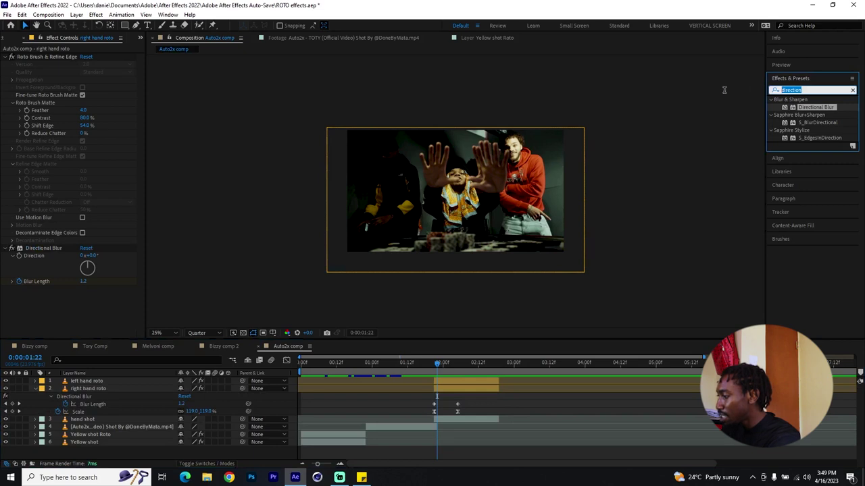
{"action": "type", "text": "tint"}
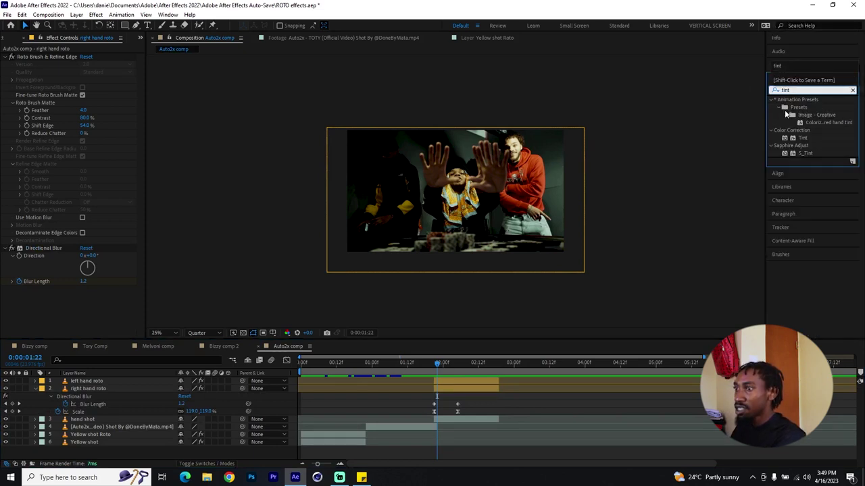
{"action": "left_click_drag", "start_coordinate": [803, 138], "coordinate": [461, 389]}
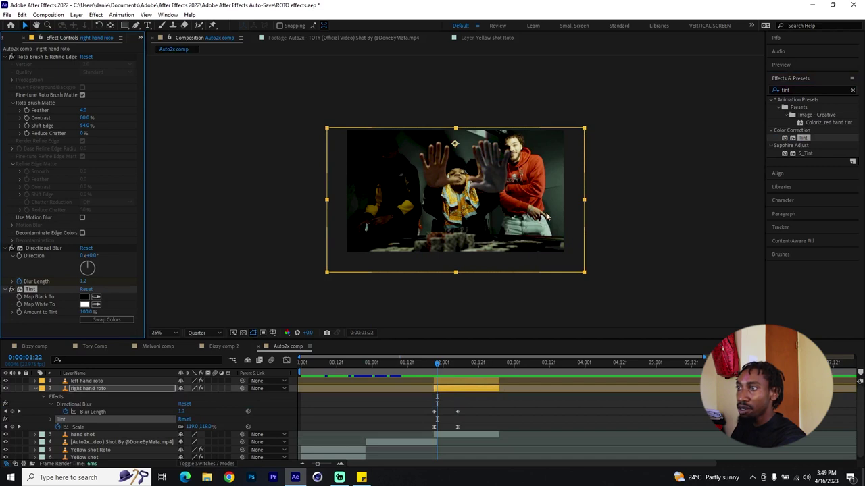
{"action": "mouse_move", "coordinate": [437, 363]}
{"action": "left_mouse_down"}
{"action": "mouse_move", "coordinate": [421, 364]}
{"action": "mouse_move", "coordinate": [443, 365]}
{"action": "left_mouse_up"}
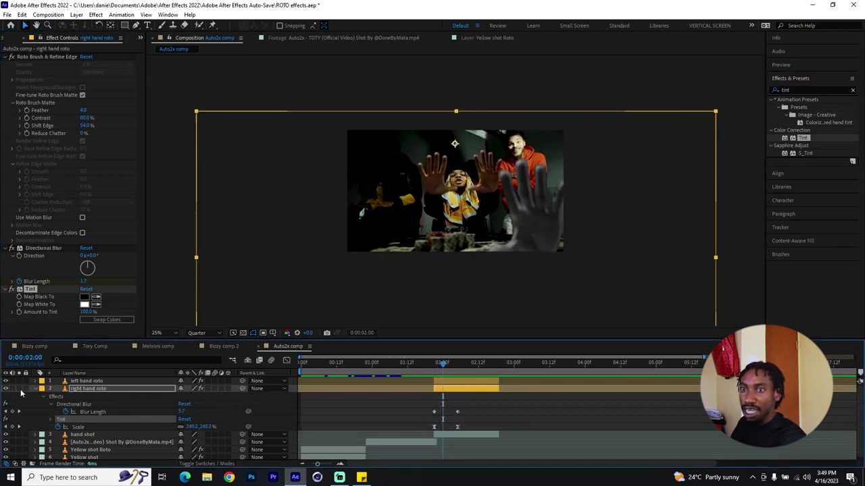
Duplicate the right hand roto layer and shift the copy's Blur Length and Scale keyframes to start at 0:00:02:03
{"action": "left_click", "coordinate": [34, 389]}
{"action": "left_click", "coordinate": [80, 390]}
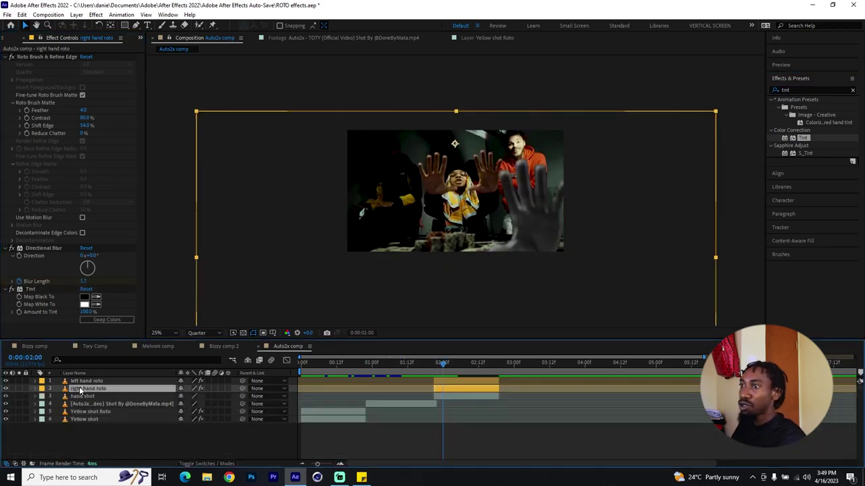
{"action": "key", "text": "ctrl+d"}
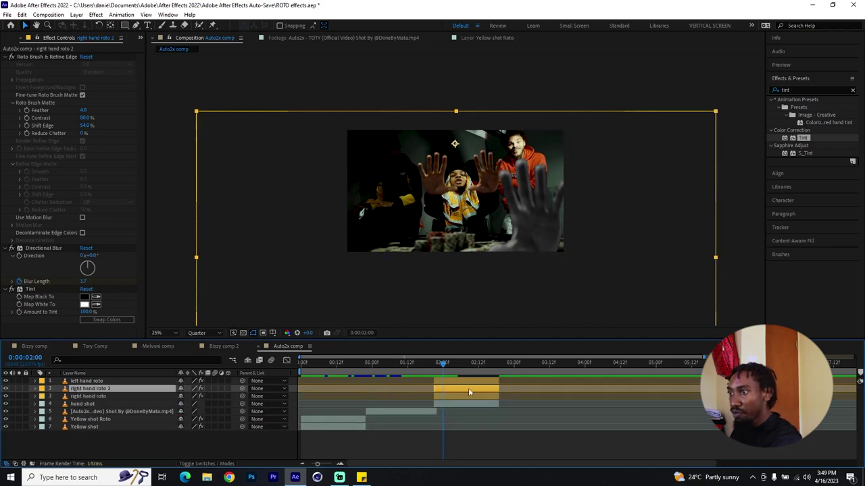
{"action": "key", "text": "u"}
{"action": "left_click", "coordinate": [457, 419]}
{"action": "key", "text": "u"}
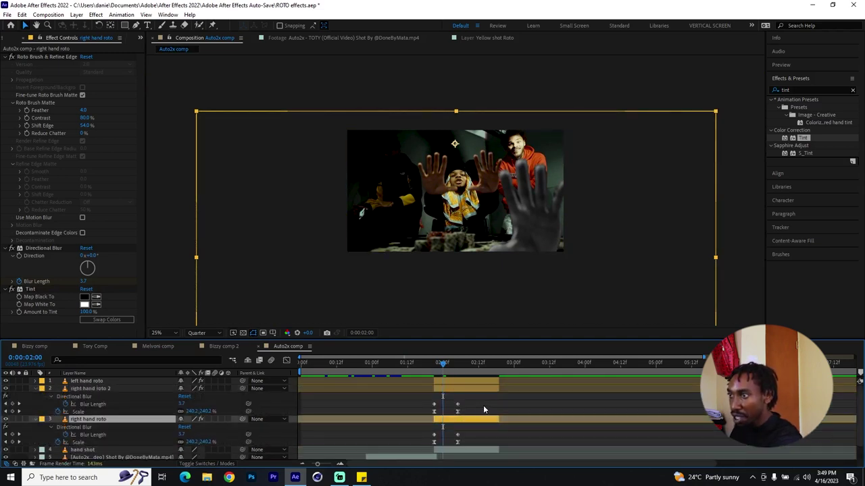
{"action": "left_click_drag", "start_coordinate": [475, 398], "coordinate": [453, 412]}
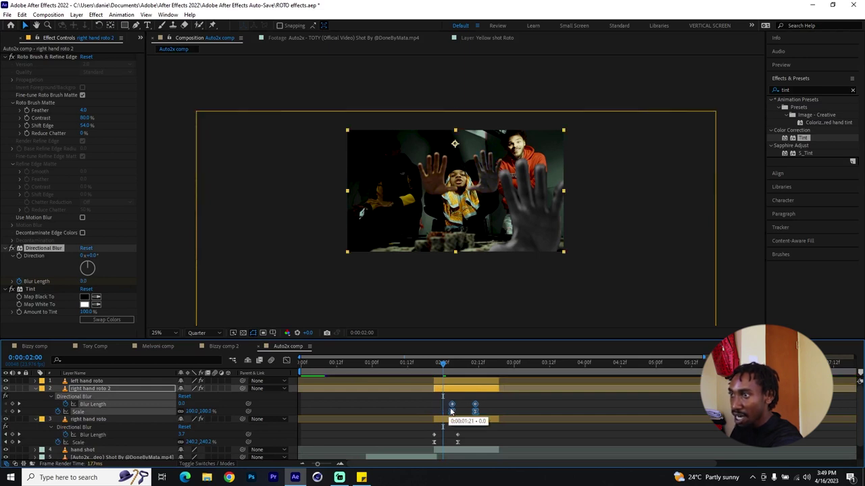
Preview the two staggered right hand roto copies over the hand shot
{"action": "key", "text": "space"}
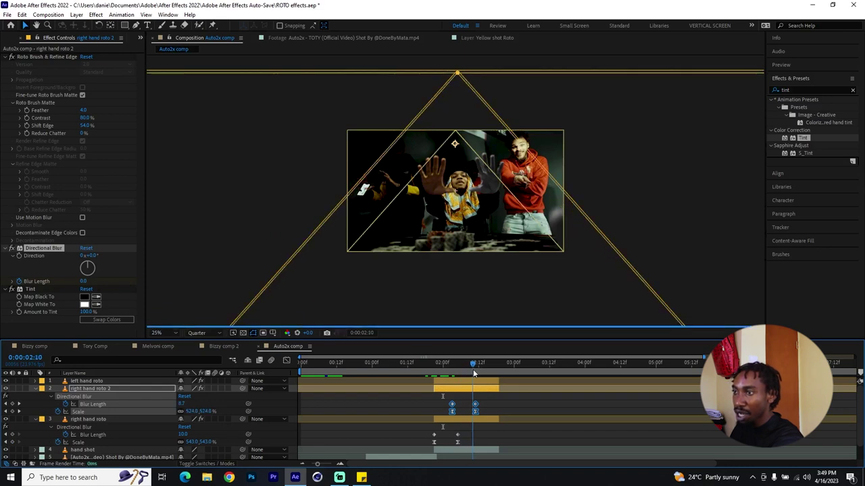
{"action": "key", "text": "space"}
{"action": "left_click", "coordinate": [407, 362]}
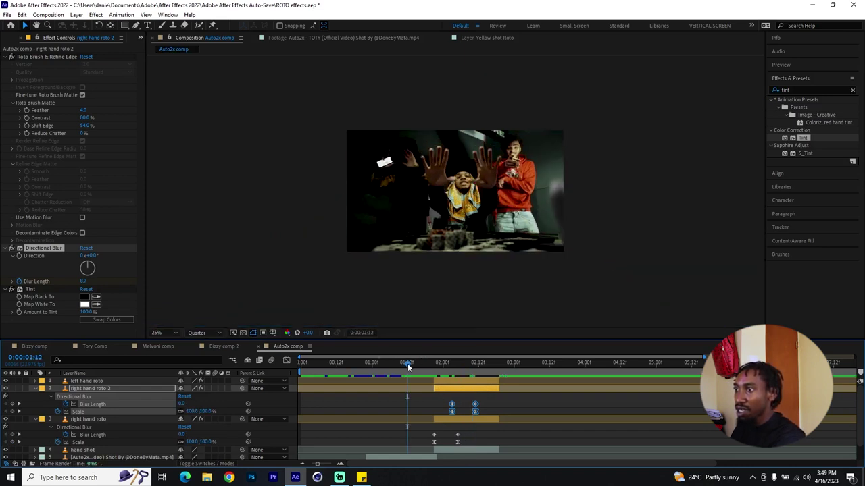
{"action": "key", "text": "space"}
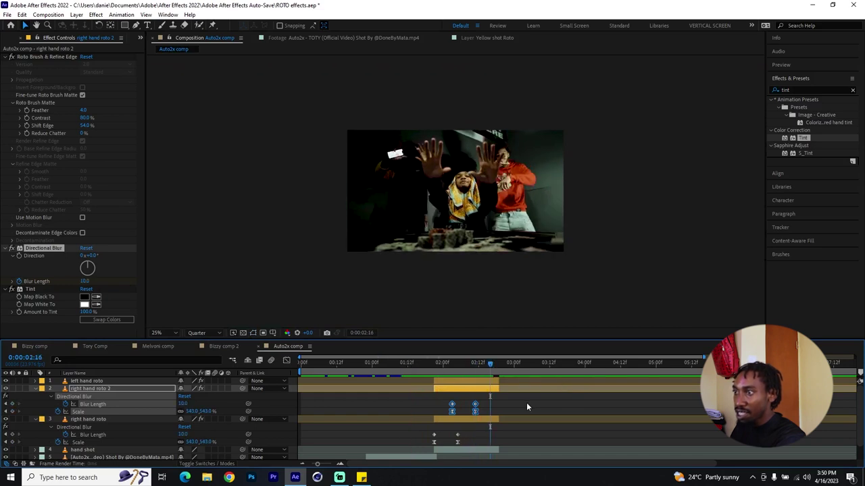
Slow both right hand animations by moving the original's end keyframes to 0:00:02:09 and the copy's end keyframes further out, and preview the result
{"action": "left_click_drag", "start_coordinate": [493, 404], "coordinate": [468, 439]}
{"action": "left_click", "coordinate": [458, 436]}
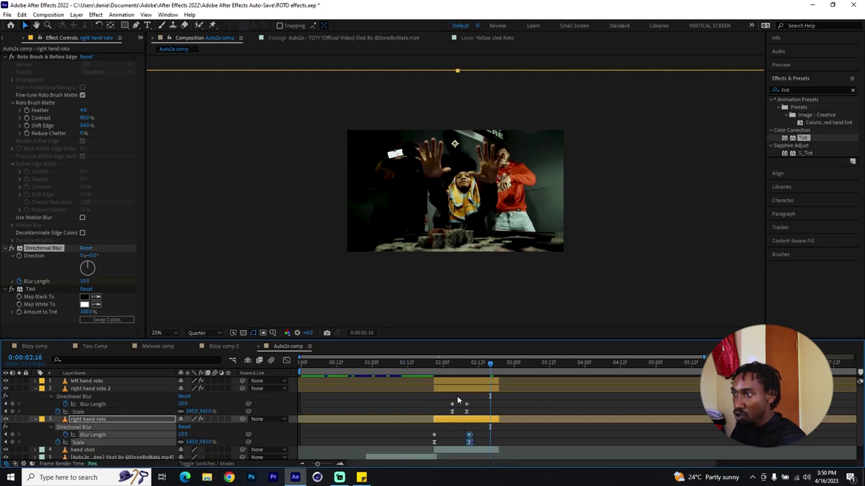
{"action": "left_click", "coordinate": [466, 405]}
{"action": "left_click_drag", "start_coordinate": [475, 408], "coordinate": [486, 410]}
{"action": "left_click", "coordinate": [419, 368]}
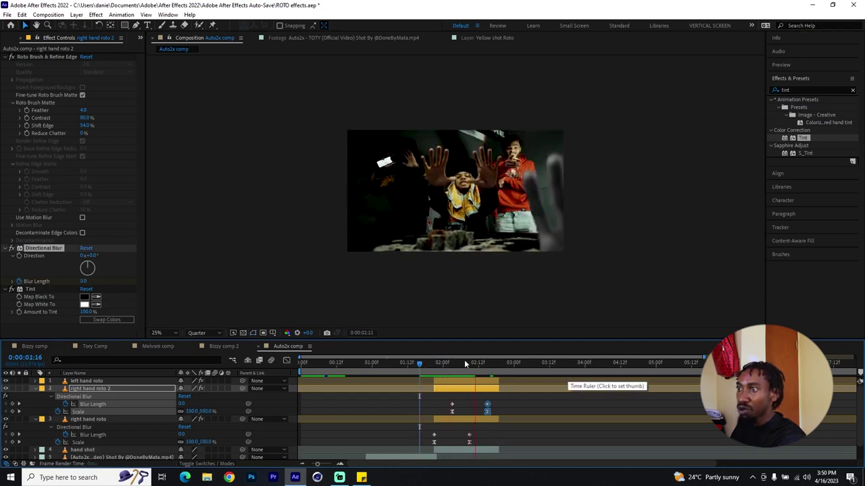
{"action": "left_click", "coordinate": [437, 366]}
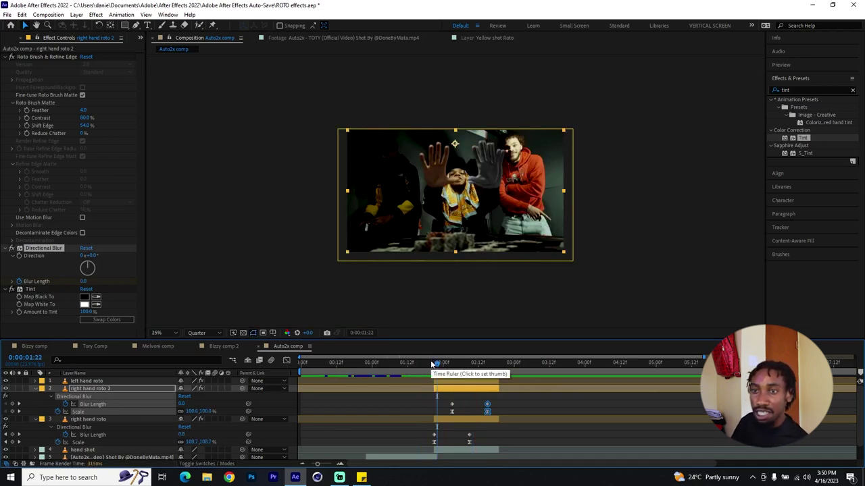
Solo the left hand roto at 0:00:01:21, move its anchor point outside the hand with Pan Behind, enlarge its Scale, and turn solo off
{"action": "left_click", "coordinate": [122, 384]}
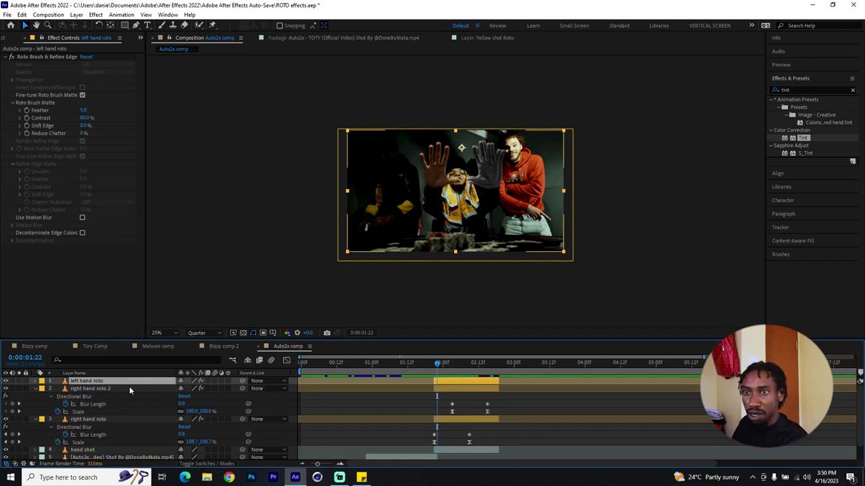
{"action": "key", "text": "Page_Up"}
{"action": "left_click", "coordinate": [19, 381]}
{"action": "left_click", "coordinate": [110, 26]}
{"action": "left_click_drag", "start_coordinate": [462, 148], "coordinate": [392, 181]}
{"action": "key", "text": "s"}
{"action": "left_click_drag", "start_coordinate": [192, 388], "coordinate": [341, 331]}
{"action": "left_click", "coordinate": [19, 381]}
Keyframe the left hand roto's Scale from 100% at 0:00:01:21 to 1106% at 0:00:02:09, and paste the right hand's Directional Blur onto it
{"action": "left_click_drag", "start_coordinate": [435, 363], "coordinate": [469, 389]}
{"action": "left_click", "coordinate": [58, 389]}
{"action": "left_click", "coordinate": [192, 388]}
{"action": "type", "text": "100"}
{"action": "key", "text": "ctrl+v"}
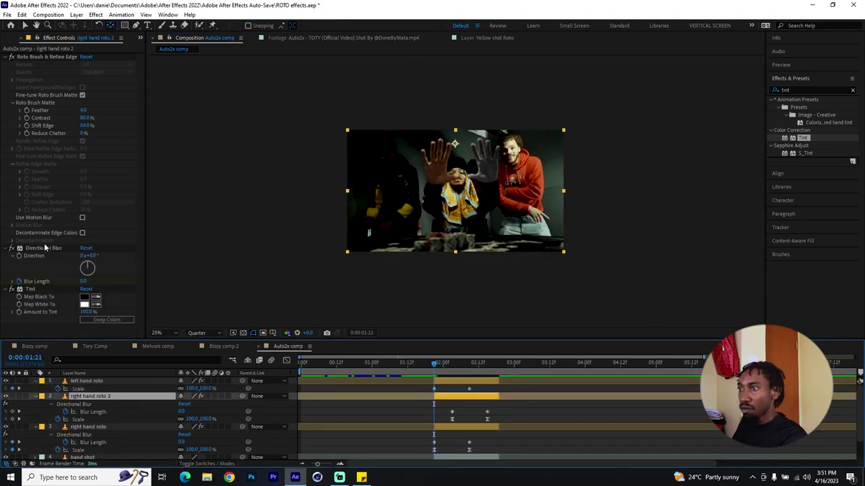
Duplicate the left hand roto layer and shift the copy's Blur Length and Scale keyframes to start at 0:00:02:03
{"action": "key", "text": "ctrl+d"}
{"action": "double_click", "coordinate": [359, 345]}
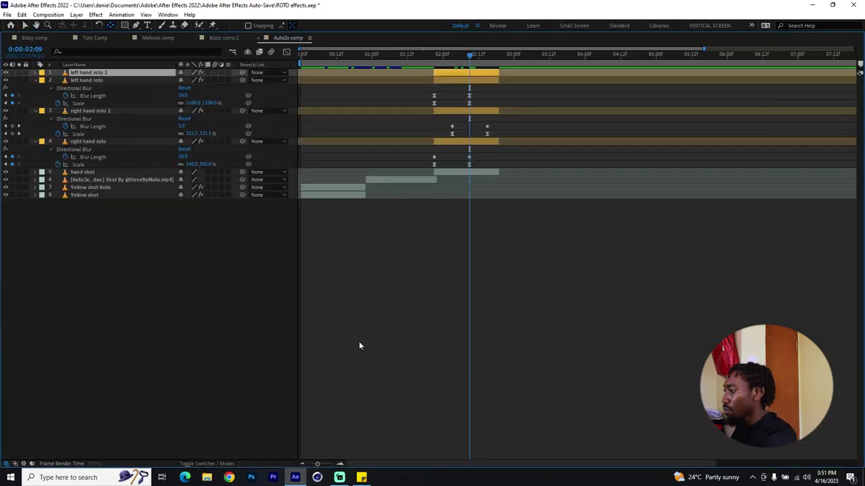
{"action": "key", "text": "u"}
{"action": "left_click_drag", "start_coordinate": [434, 95], "coordinate": [452, 96]}
Apply Easy Ease to the Blur Length keyframes of right hand roto 2 and right hand roto
{"action": "left_click", "coordinate": [93, 149]}
{"action": "right_click", "coordinate": [452, 149]}
{"action": "left_click", "coordinate": [585, 311]}
{"action": "right_click", "coordinate": [434, 180]}
{"action": "left_click", "coordinate": [578, 344]}
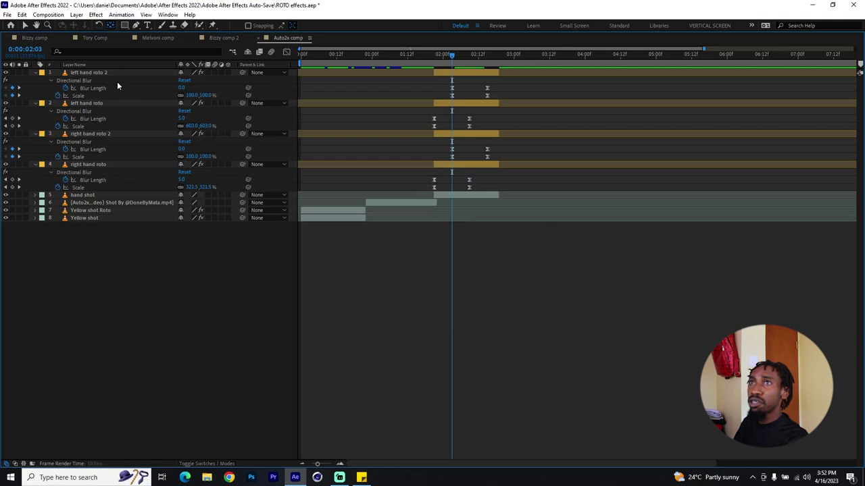
Examine the staggered Blur Length and Scale keyframes of the four hand roto layers between 0:00:01:21 and 0:00:02:04
{"action": "left_click", "coordinate": [479, 102]}
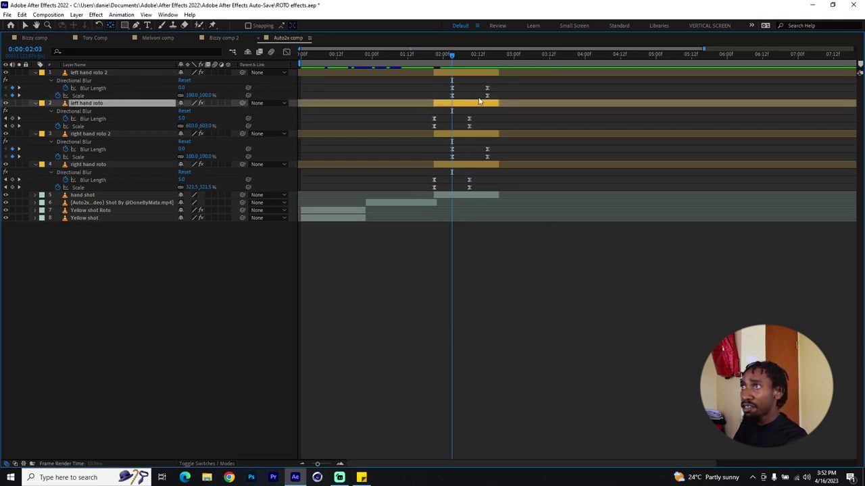
{"action": "left_click", "coordinate": [434, 58]}
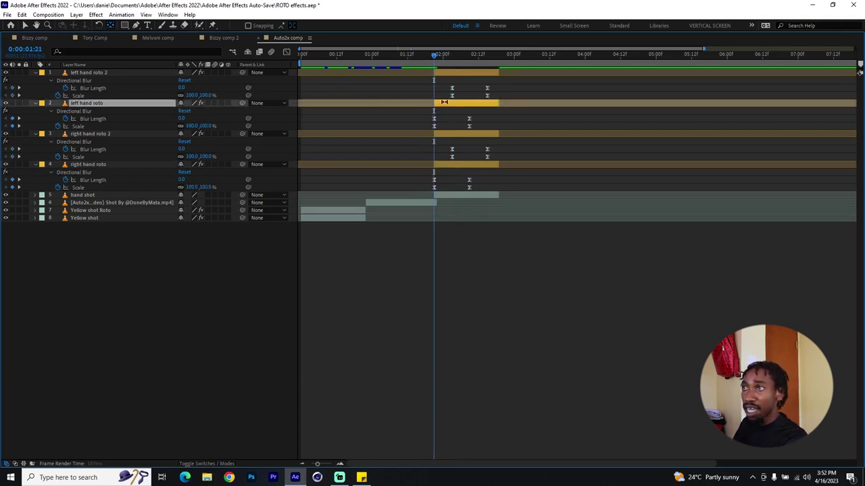
{"action": "left_click", "coordinate": [468, 164]}
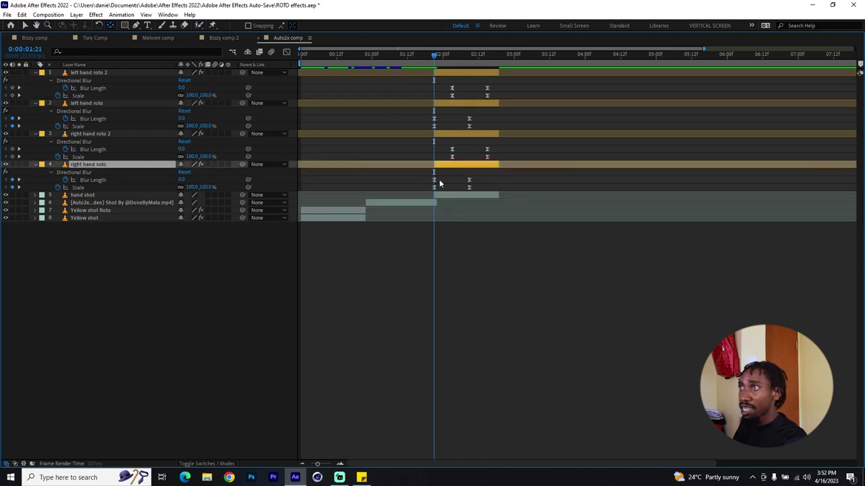
{"action": "left_click_drag", "start_coordinate": [479, 113], "coordinate": [465, 189]}
{"action": "left_click", "coordinate": [455, 56]}
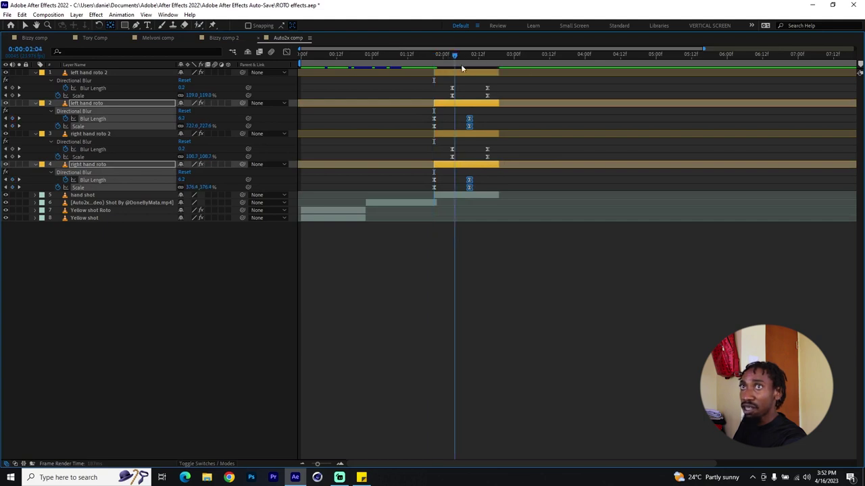
{"action": "left_click", "coordinate": [470, 71]}
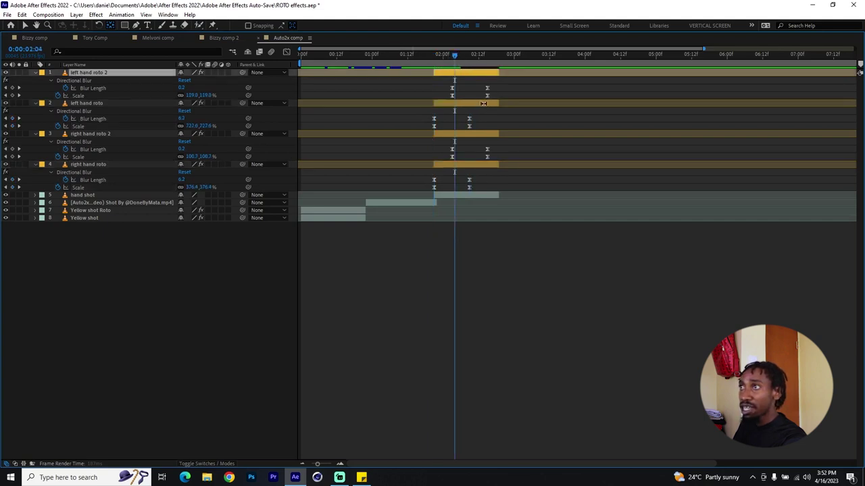
{"action": "left_click", "coordinate": [478, 133], "text": "shift"}
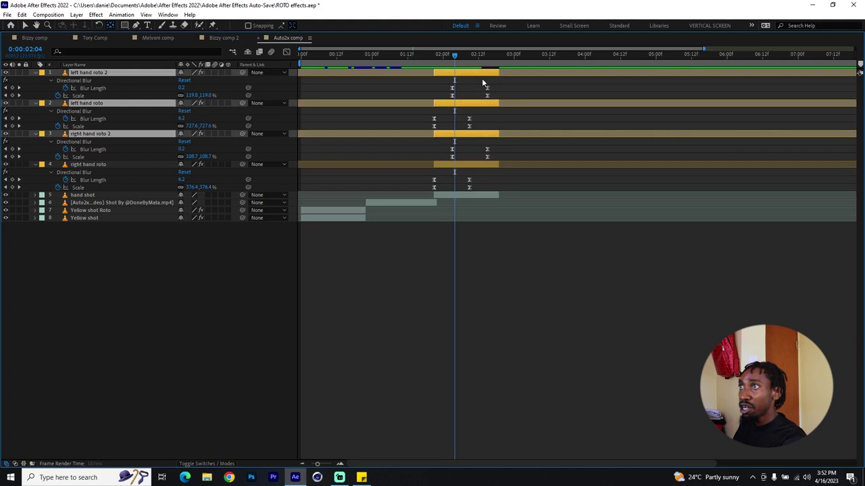
{"action": "left_click_drag", "start_coordinate": [456, 58], "coordinate": [453, 58]}
{"action": "left_click", "coordinate": [454, 56]}
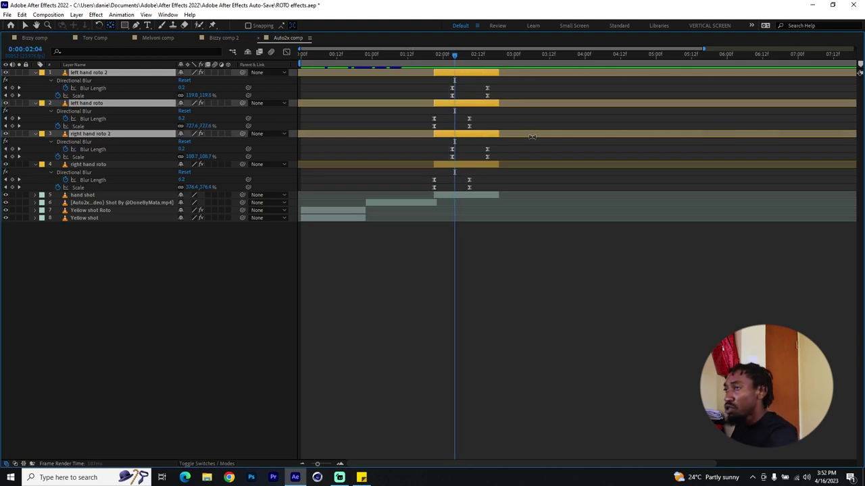
Copy the Tint effect from right hand roto 2 onto the left hand roto and left hand roto 2 layers
{"action": "key", "text": "grave"}
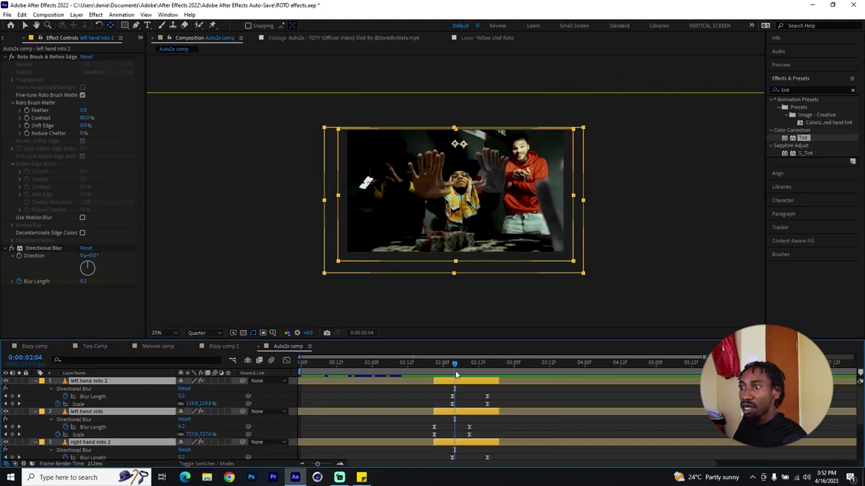
{"action": "left_click", "coordinate": [534, 396]}
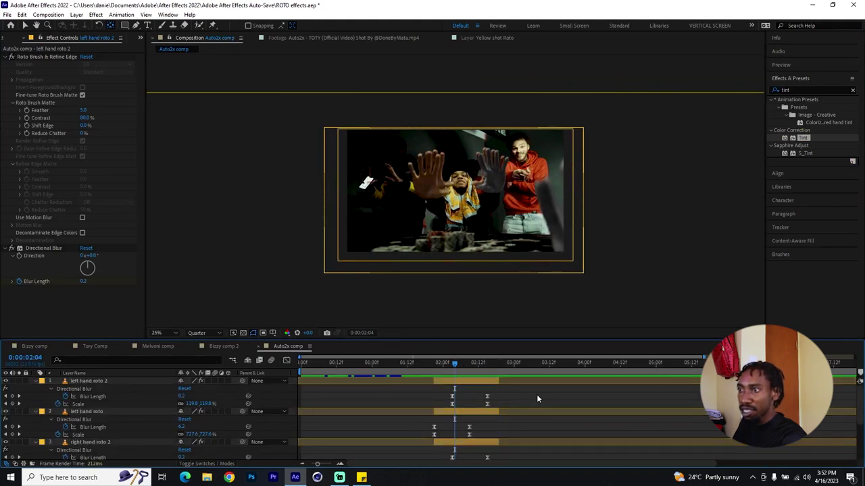
{"action": "left_click", "coordinate": [465, 443]}
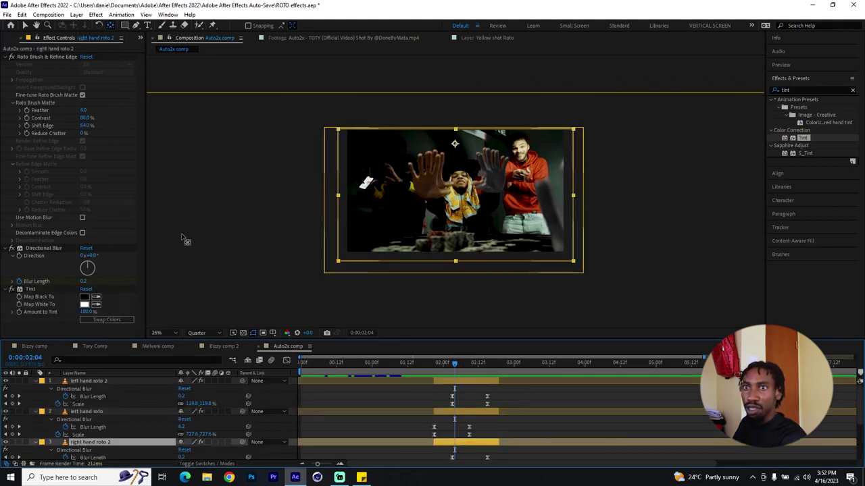
{"action": "left_click", "coordinate": [31, 289]}
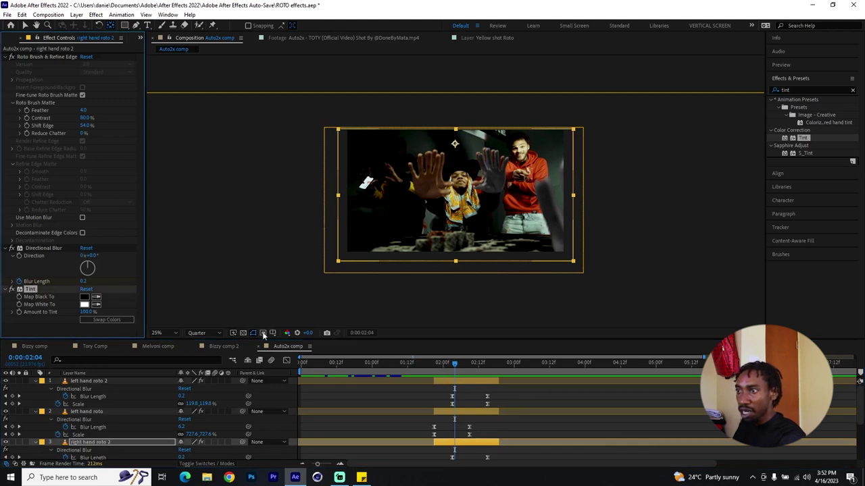
{"action": "left_click", "coordinate": [458, 408]}
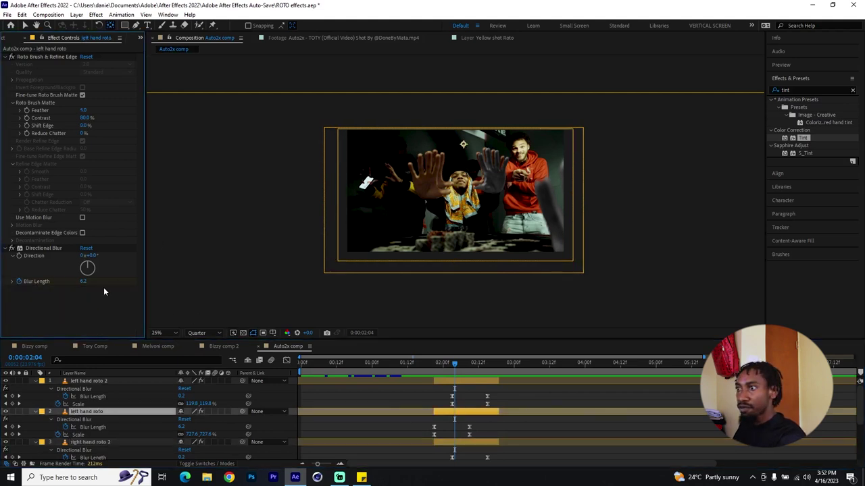
{"action": "left_click", "coordinate": [444, 381]}
{"action": "left_click", "coordinate": [58, 308]}
{"action": "key", "text": "ctrl+v"}
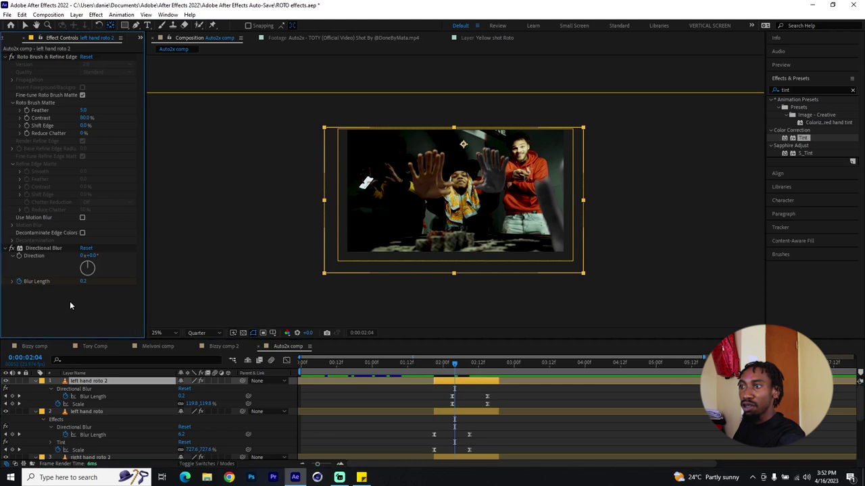
Preview the tinted, staggered hand animation from 0:00:01:21
{"action": "left_click", "coordinate": [431, 365]}
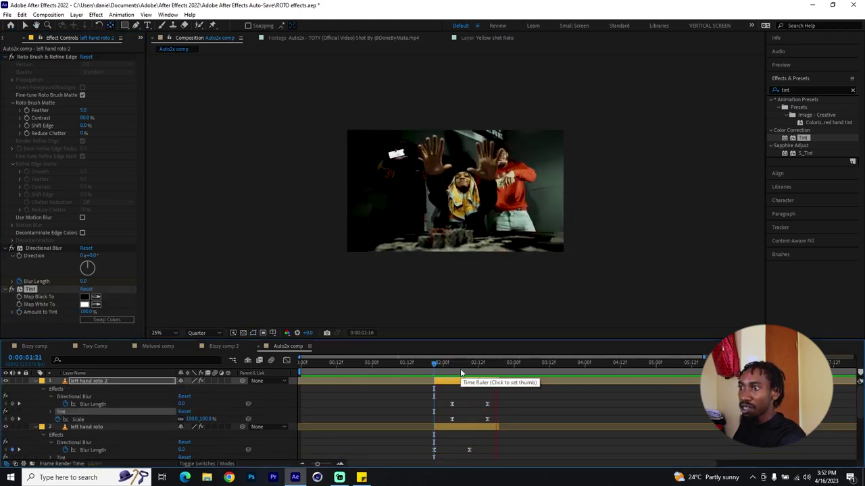
{"action": "left_click", "coordinate": [436, 370]}
{"action": "left_click", "coordinate": [434, 365]}
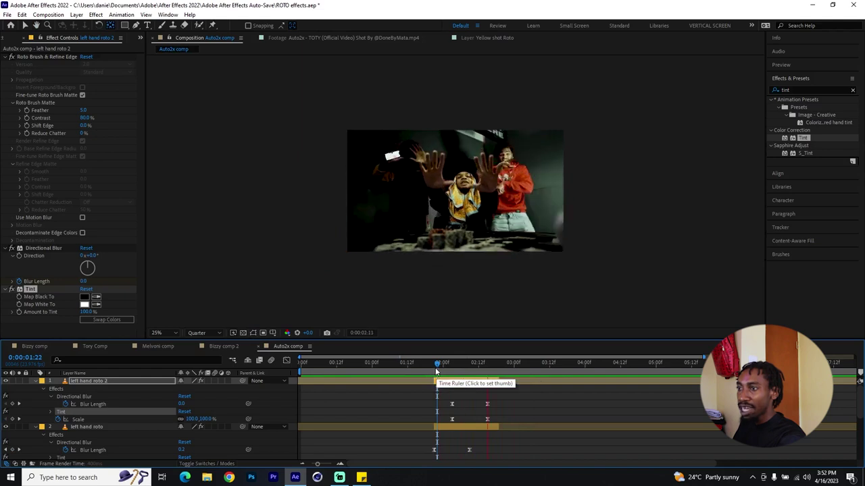